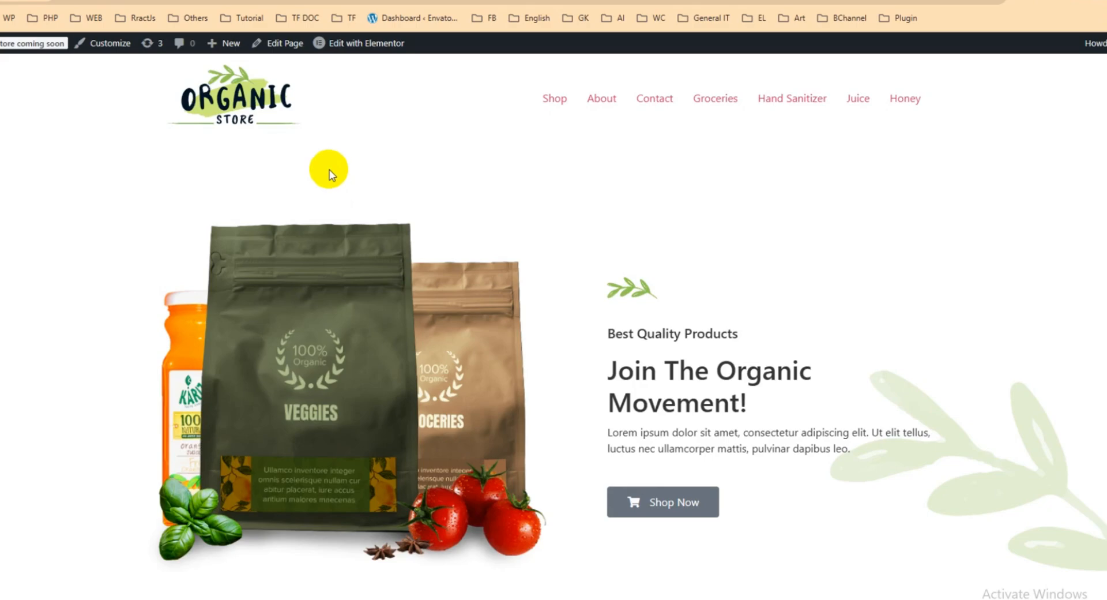
Switch to the Home 2 page and open its page editor in a new browser tab
left_click(304, 1)
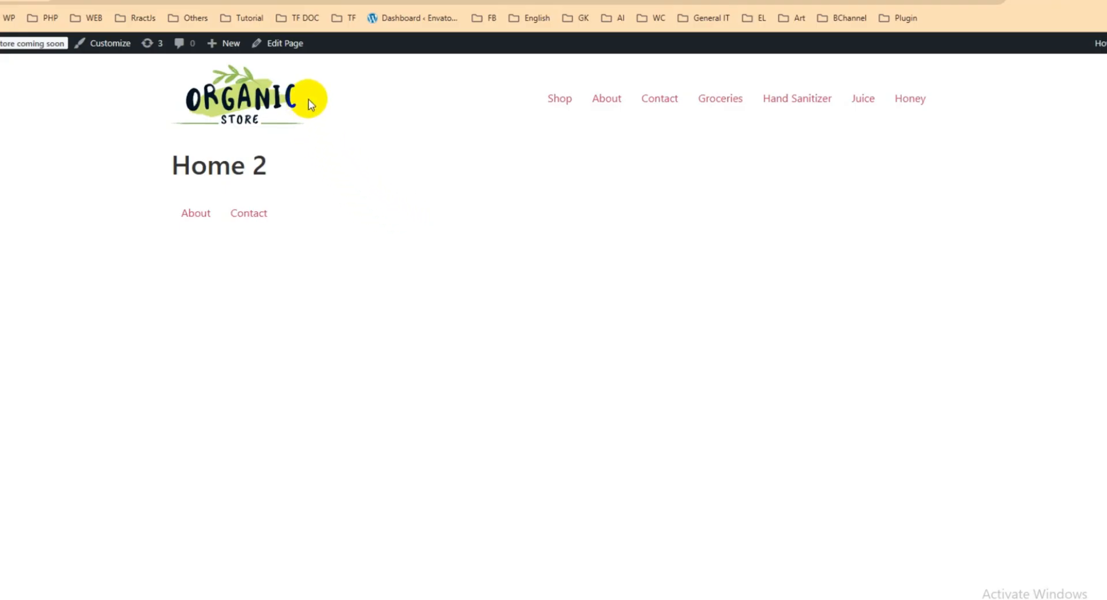
right_click(284, 45)
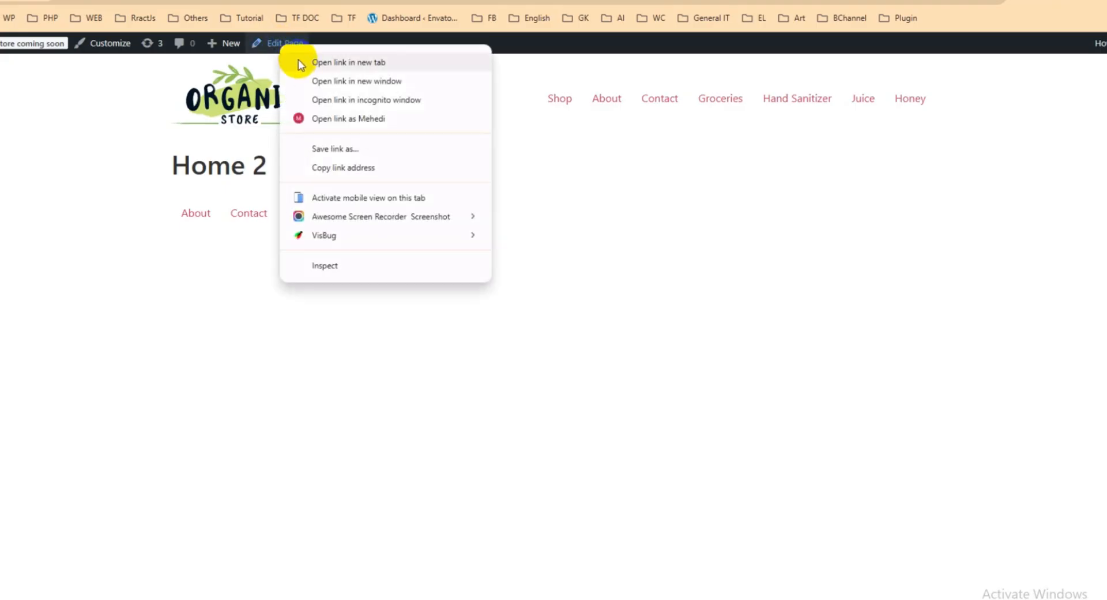
left_click(301, 63)
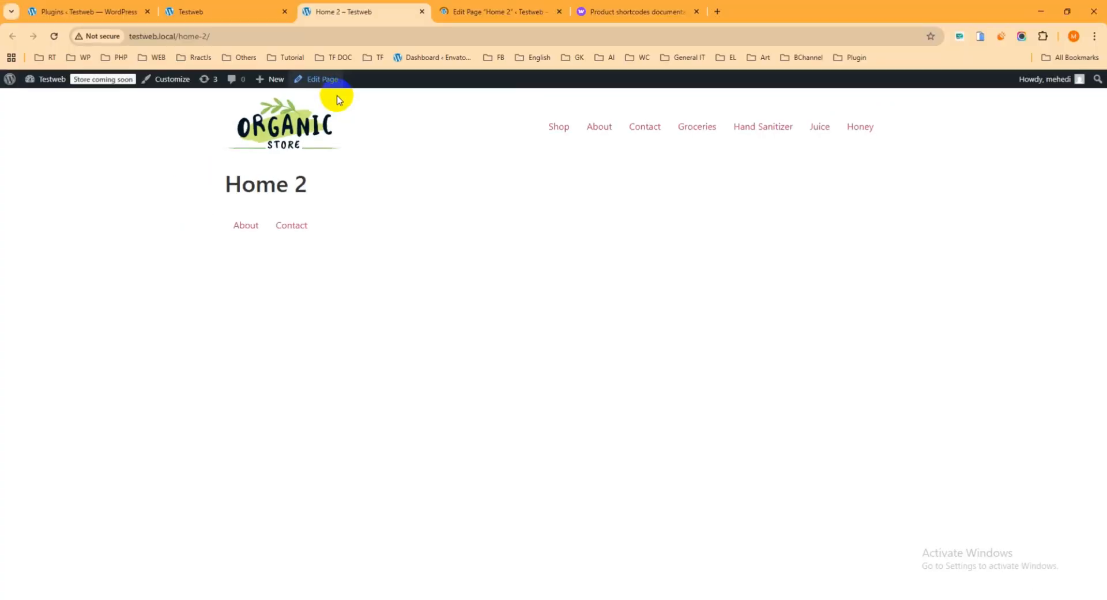
key("ctrl+Tab")
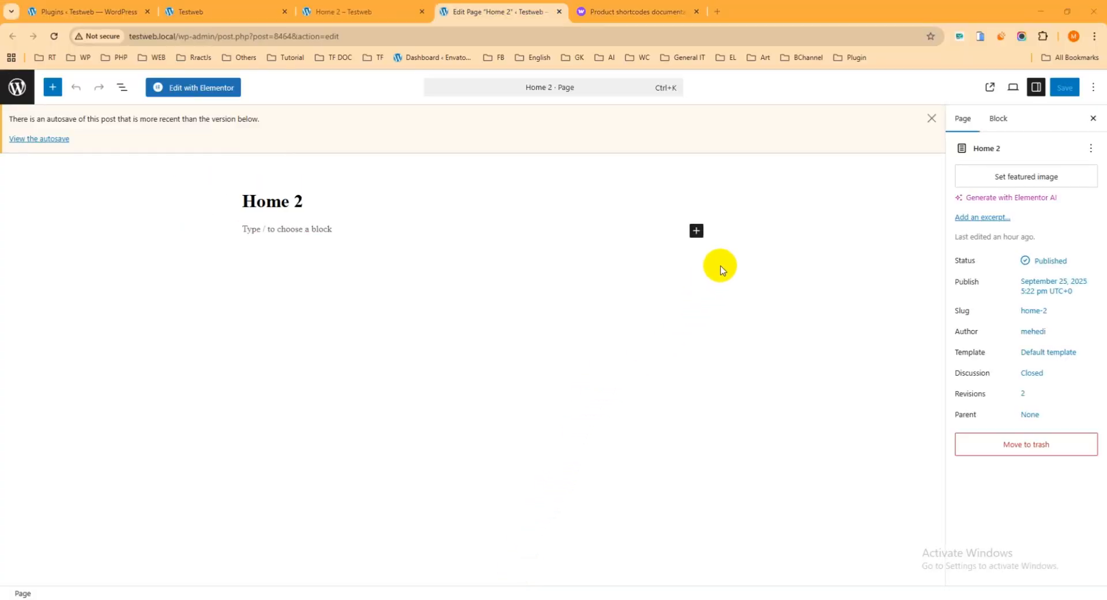
Search the block library for "short" and add a Shortcode block under the Home 2 title
left_click(697, 232)
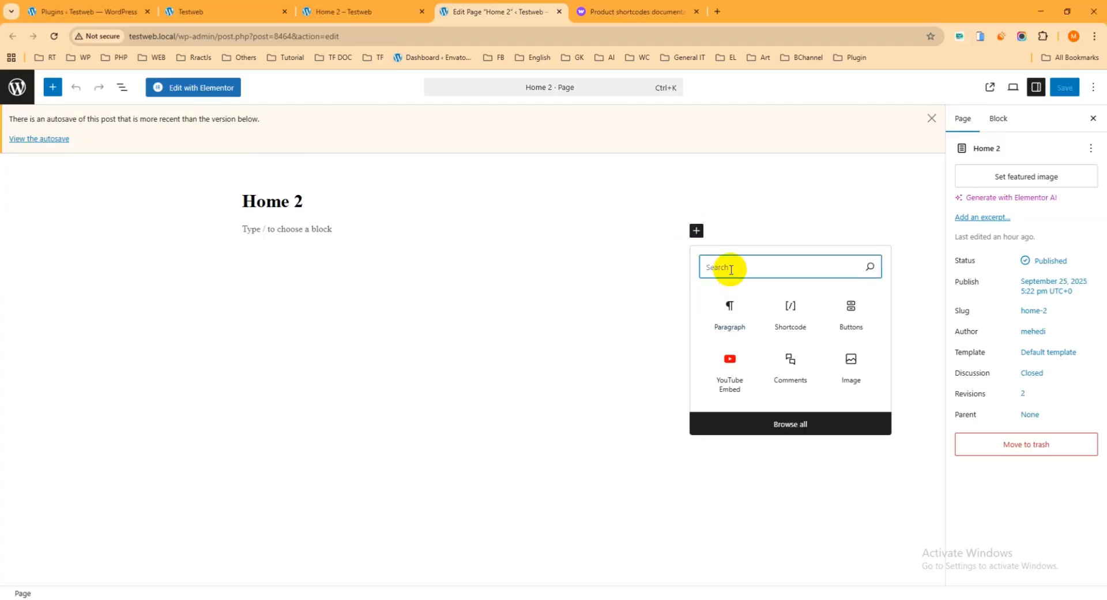
type("short")
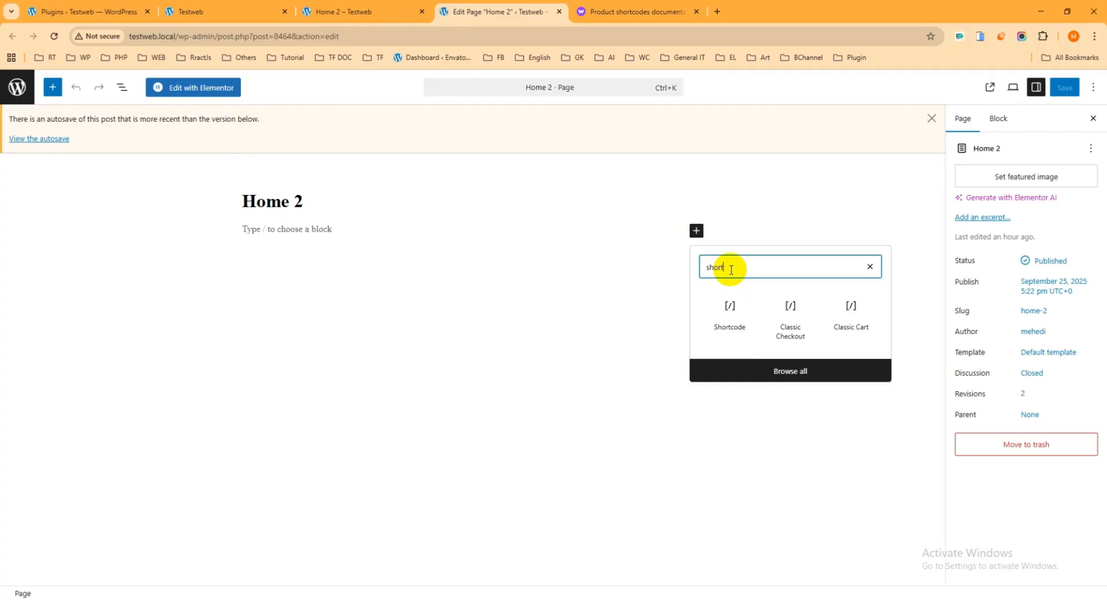
left_click(728, 320)
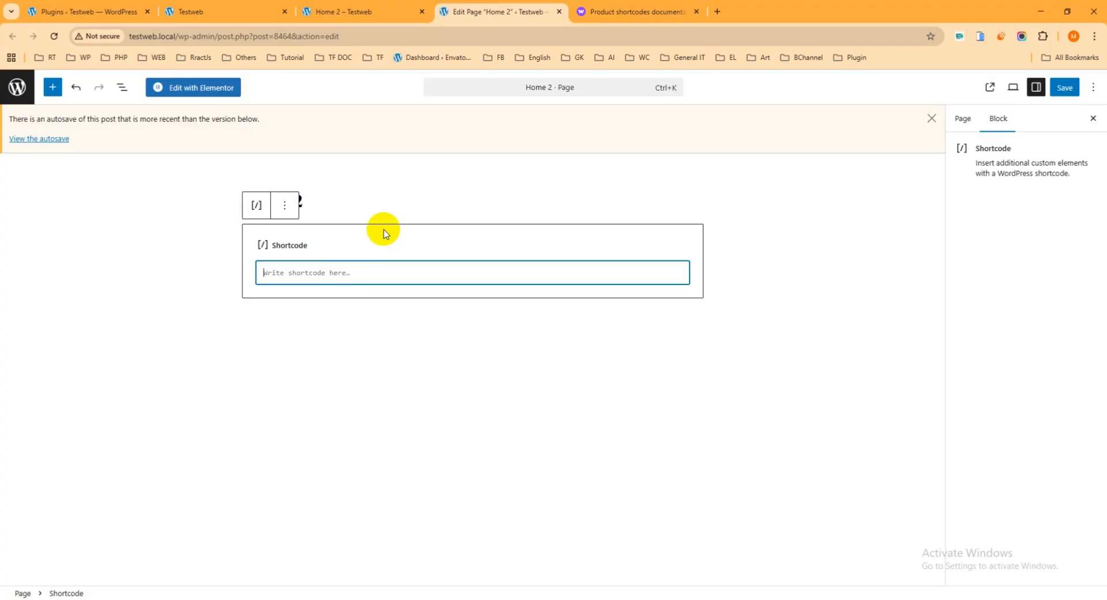
Copy the Scenario 1 random sale items shortcode from the WooCommerce product shortcodes documentation into the Home 2 Shortcode block
left_click(615, 14)
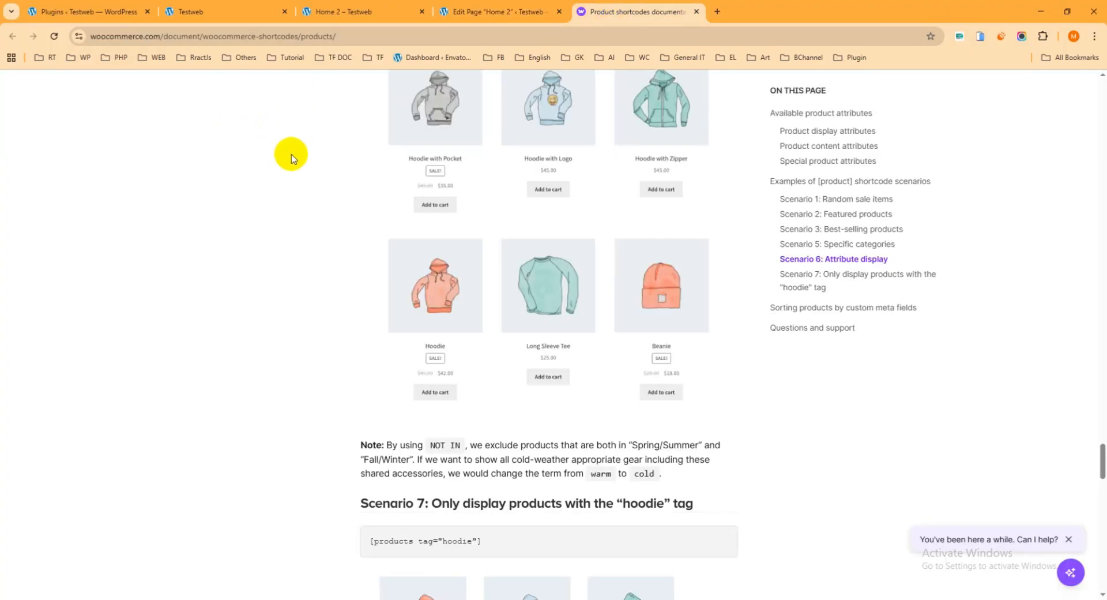
scroll(354, 222, "up", 7)
scroll(366, 223, "up", 20)
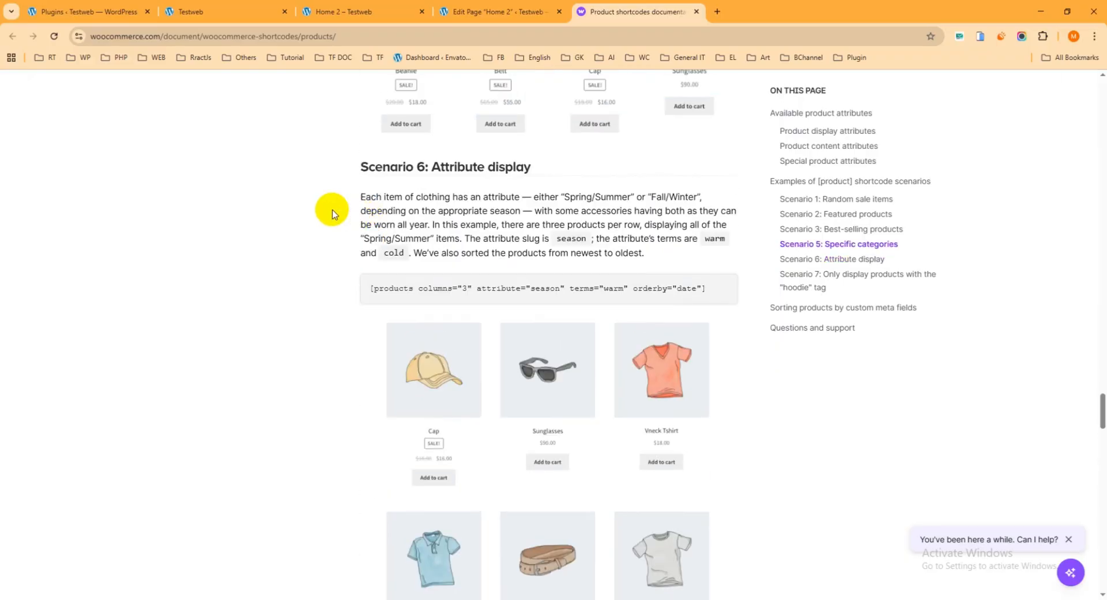
scroll(333, 201, "down", 1)
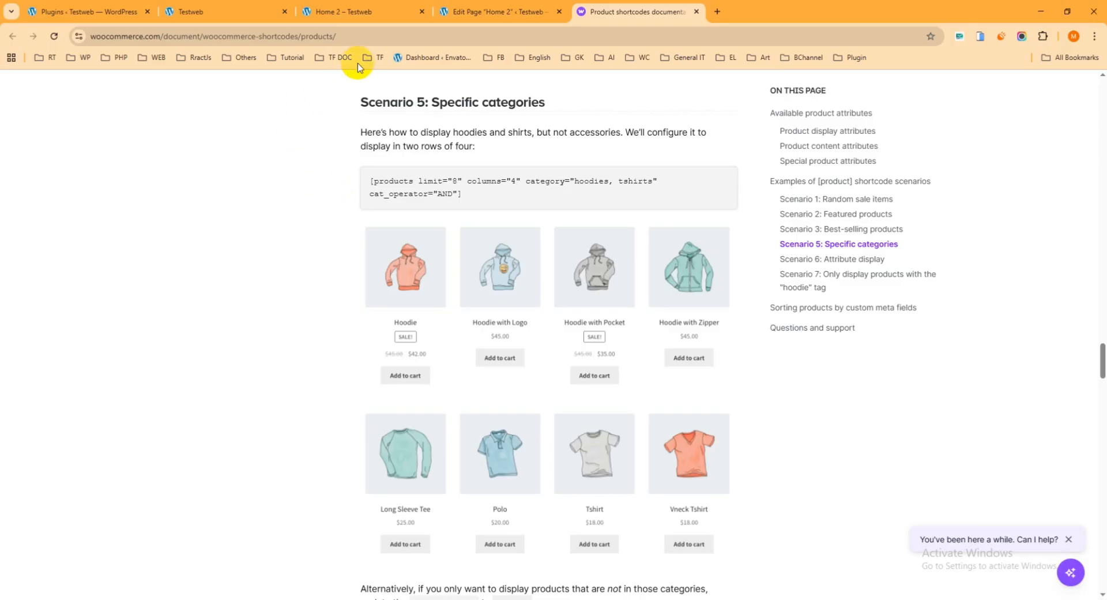
left_click(358, 35)
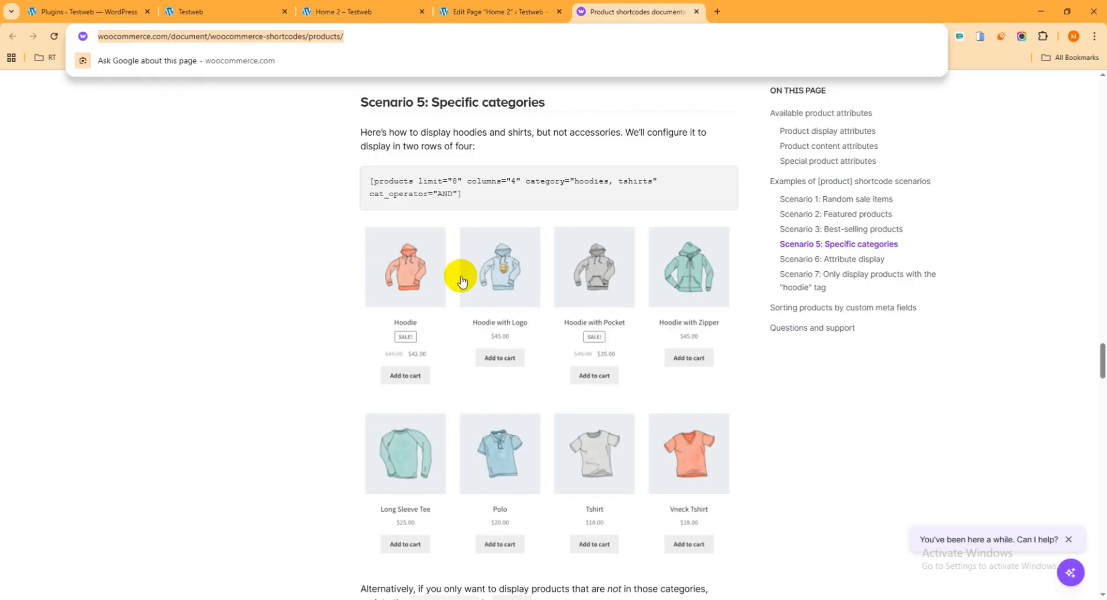
scroll(487, 254, "up", 20)
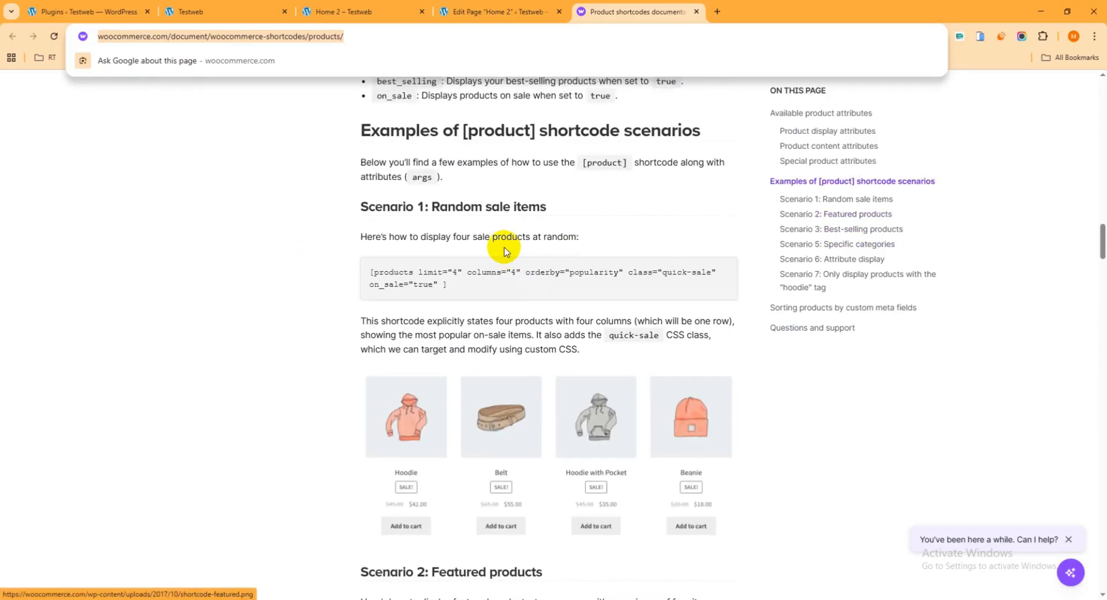
scroll(516, 248, "up", 7)
scroll(514, 245, "down", 6)
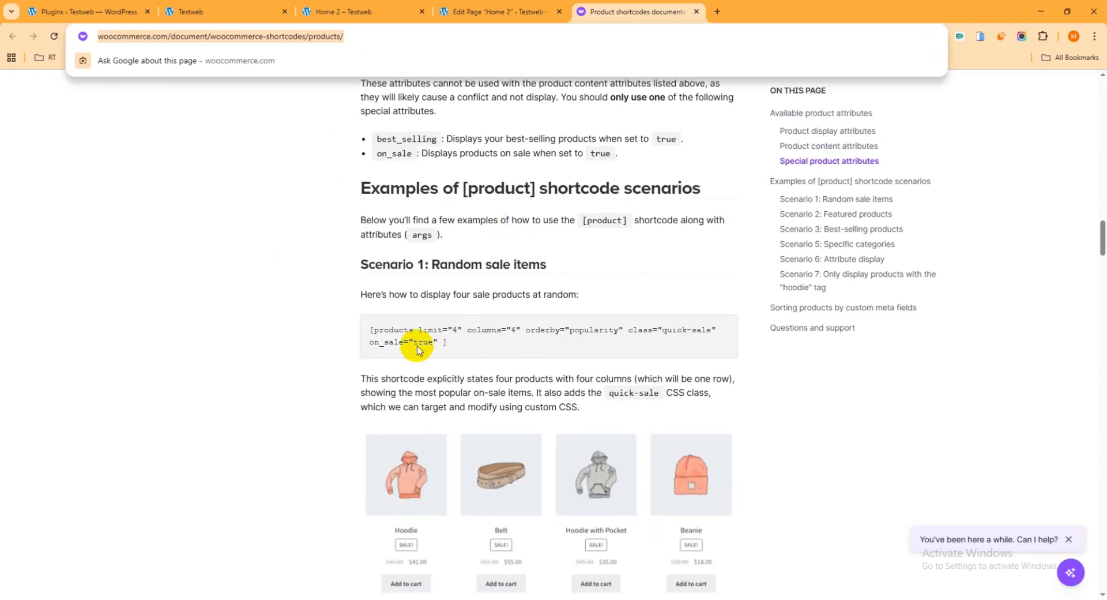
left_click_drag(453, 344, 364, 322)
key("ctrl+c")
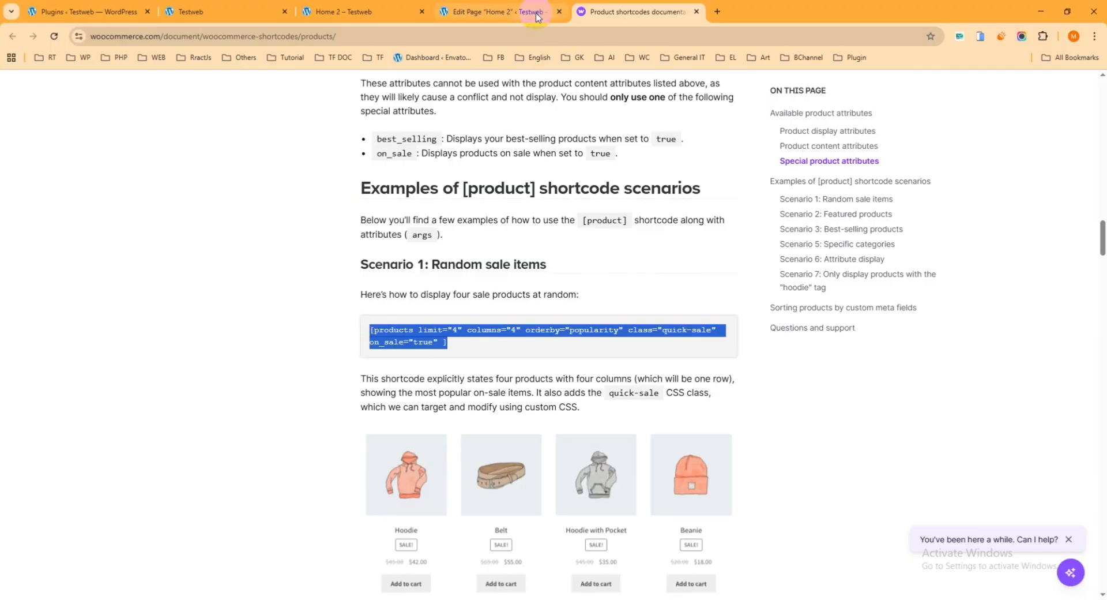
left_click(502, 11)
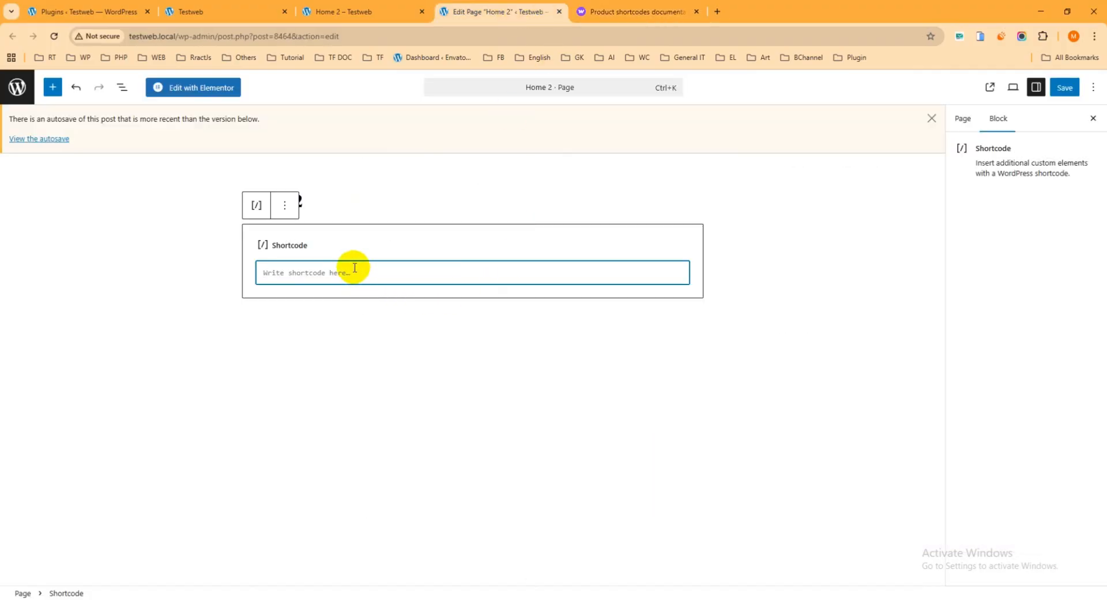
key("ctrl+v")
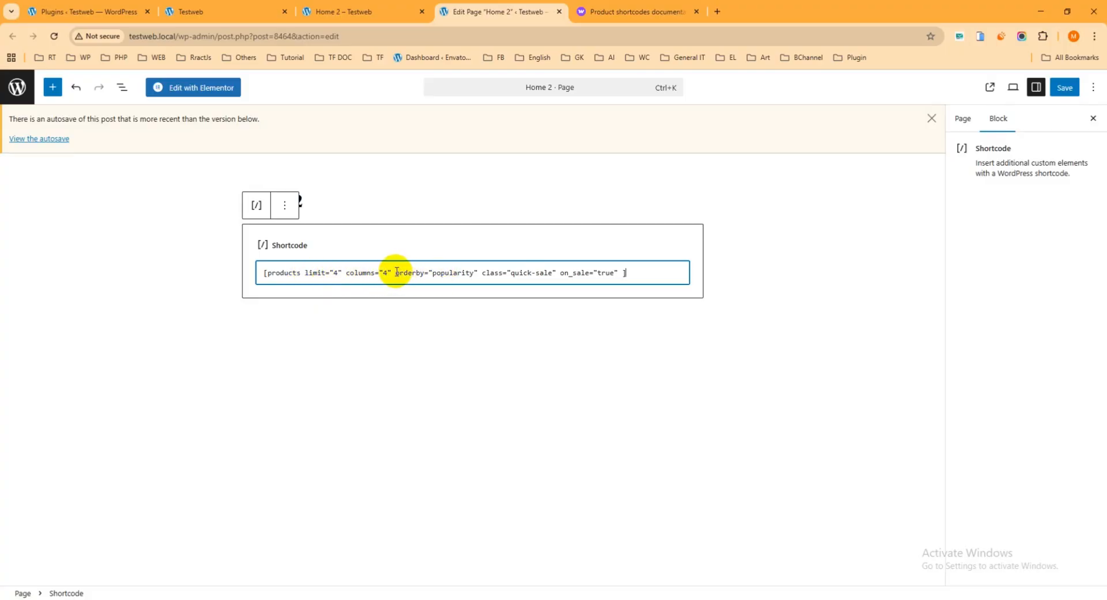
Remove the orderby, class and on_sale attributes so the shortcode reads [products limit="4" columns="4"]
left_click_drag(394, 272, 478, 273)
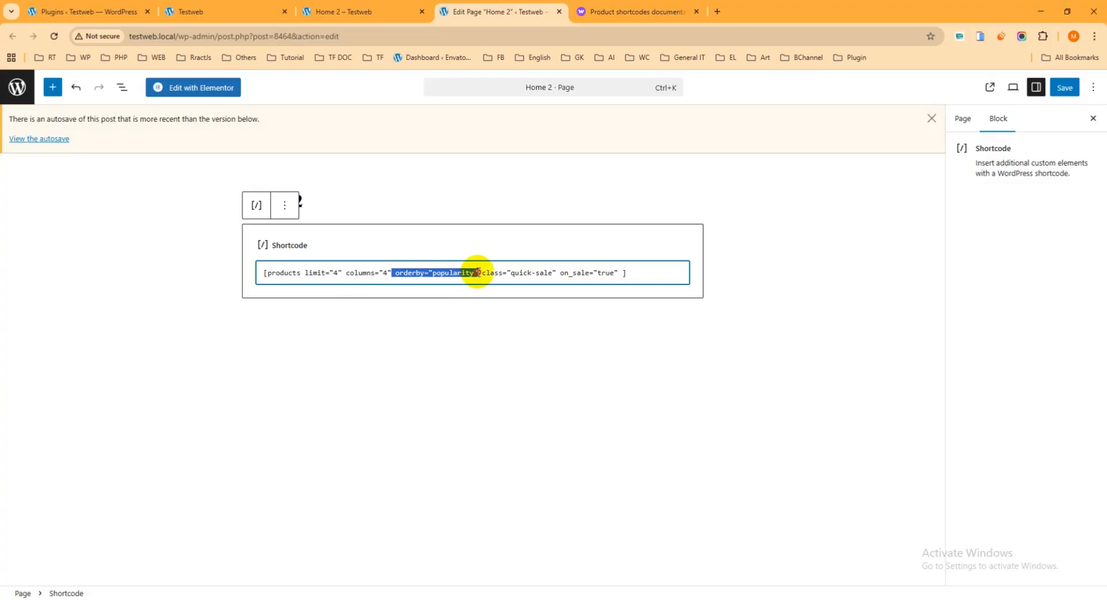
key("BackSpace")
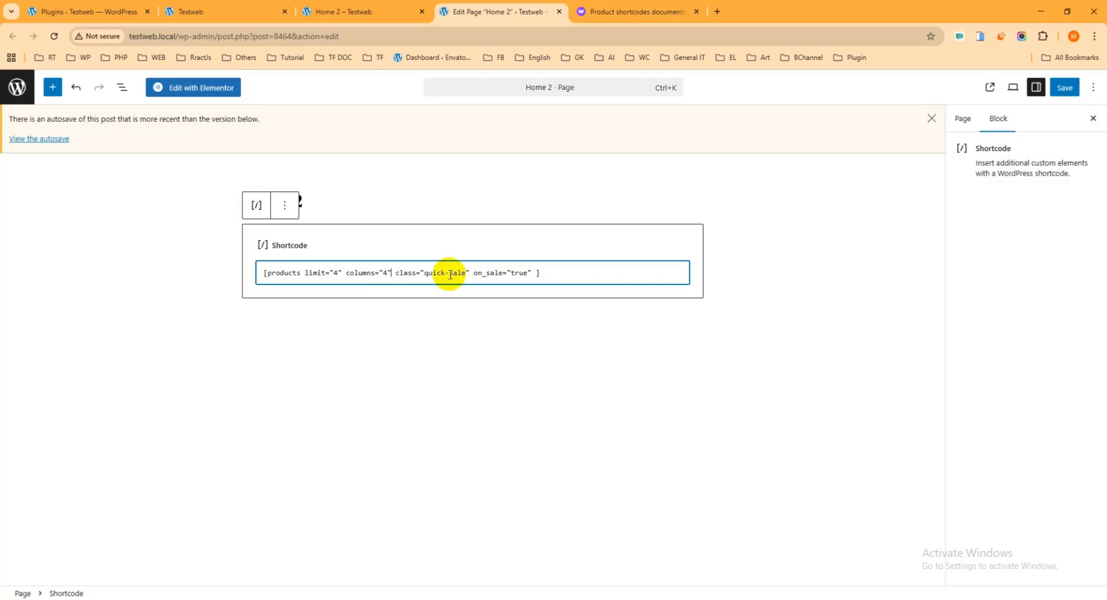
left_click_drag(395, 272, 468, 272)
key("BackSpace")
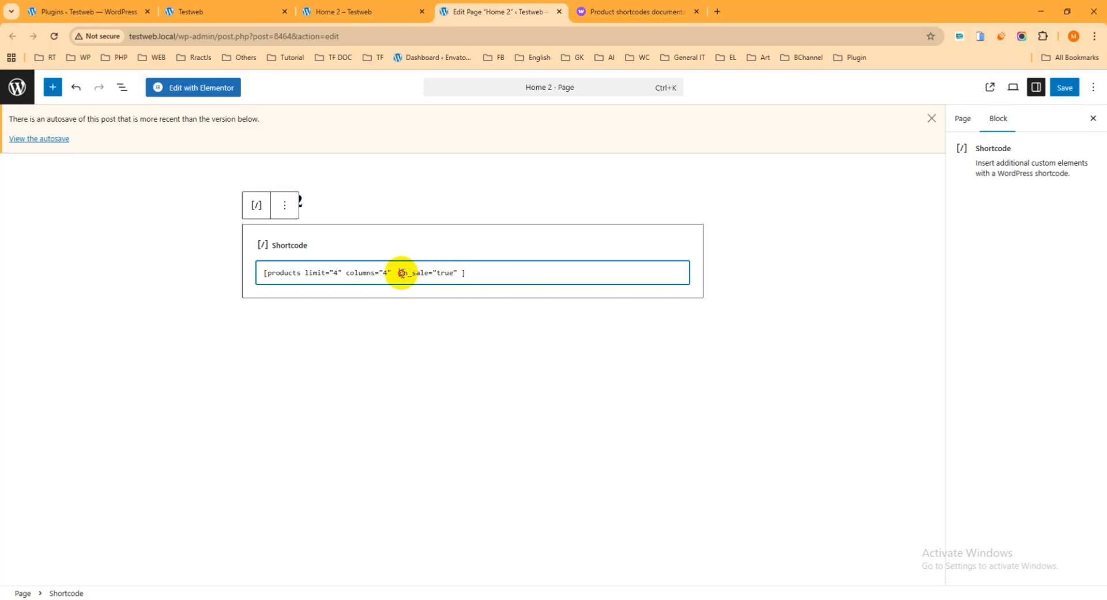
left_click_drag(402, 273, 455, 270)
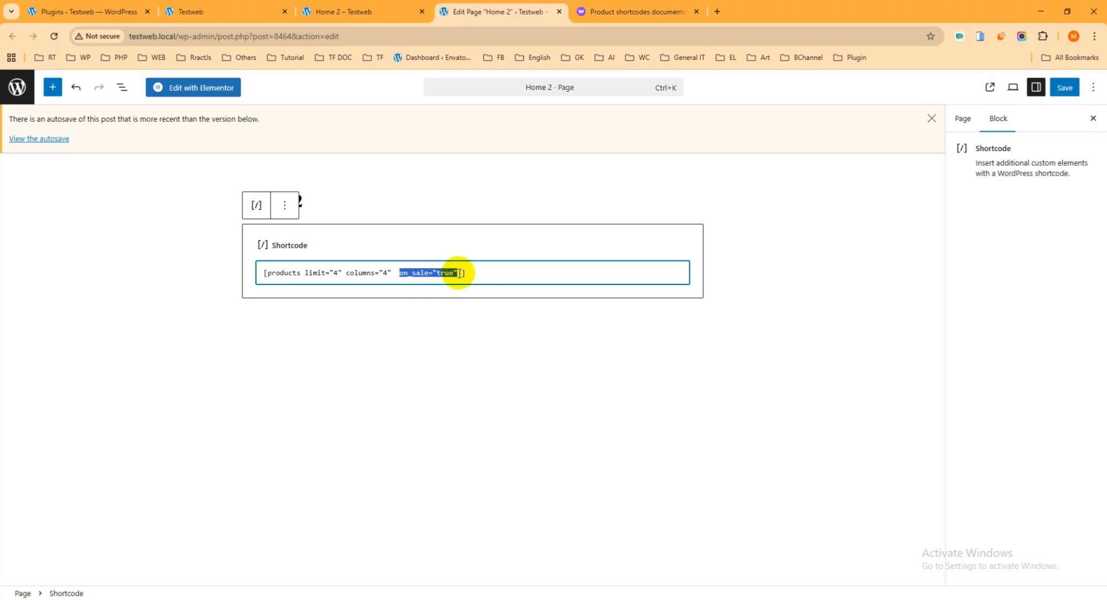
left_click(458, 273)
key("BackSpace")
key("BackSpace")
key("BackSpace")
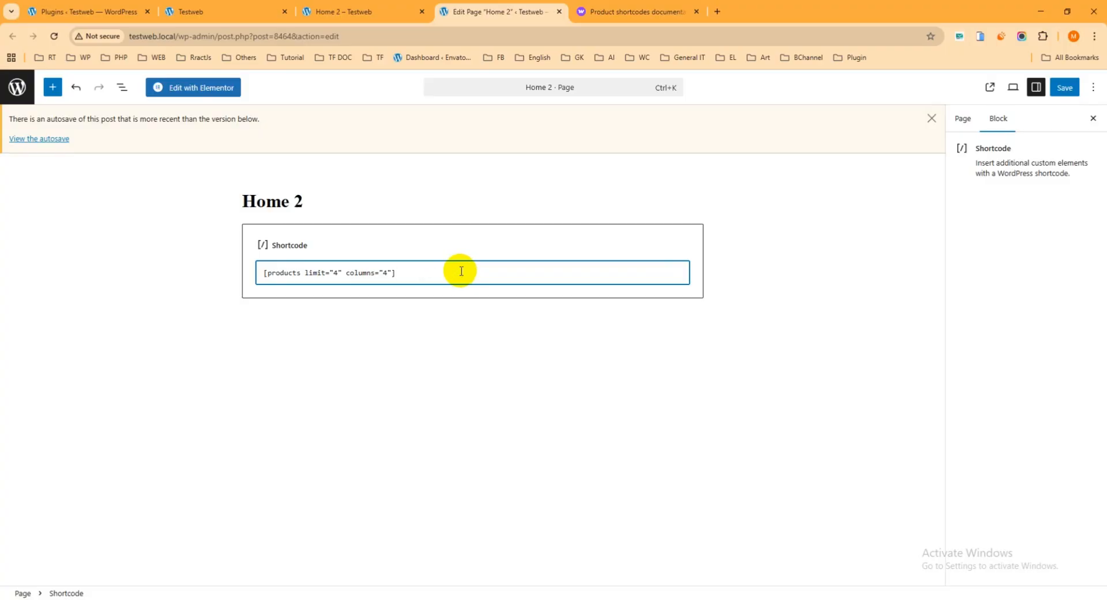
Save the Home 2 page and reload its front-end view to check the product grid
left_click(1064, 87)
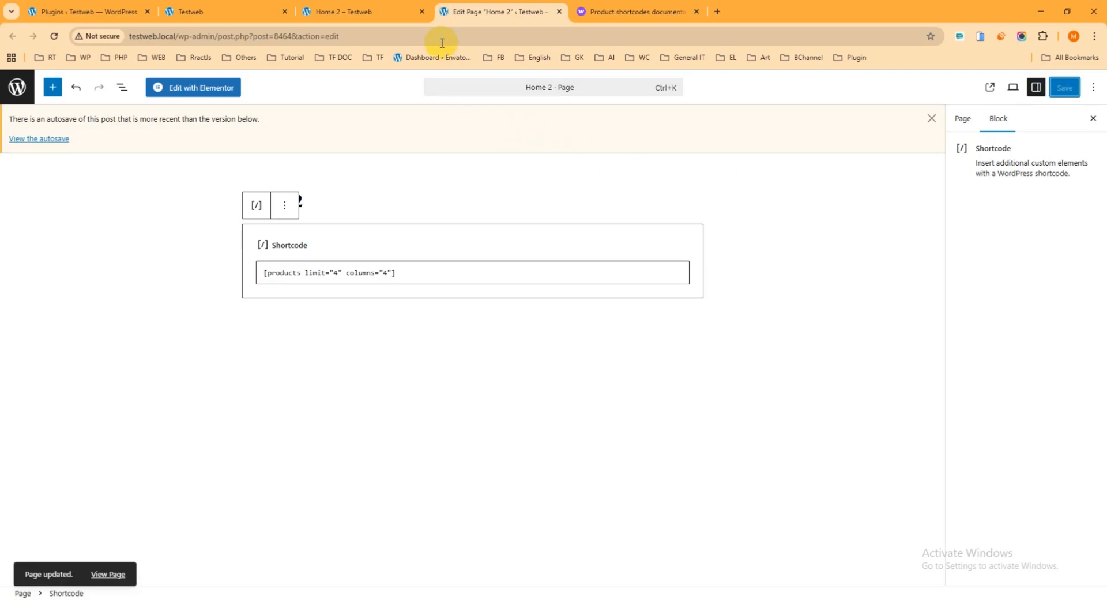
left_click(384, 12)
left_click(54, 36)
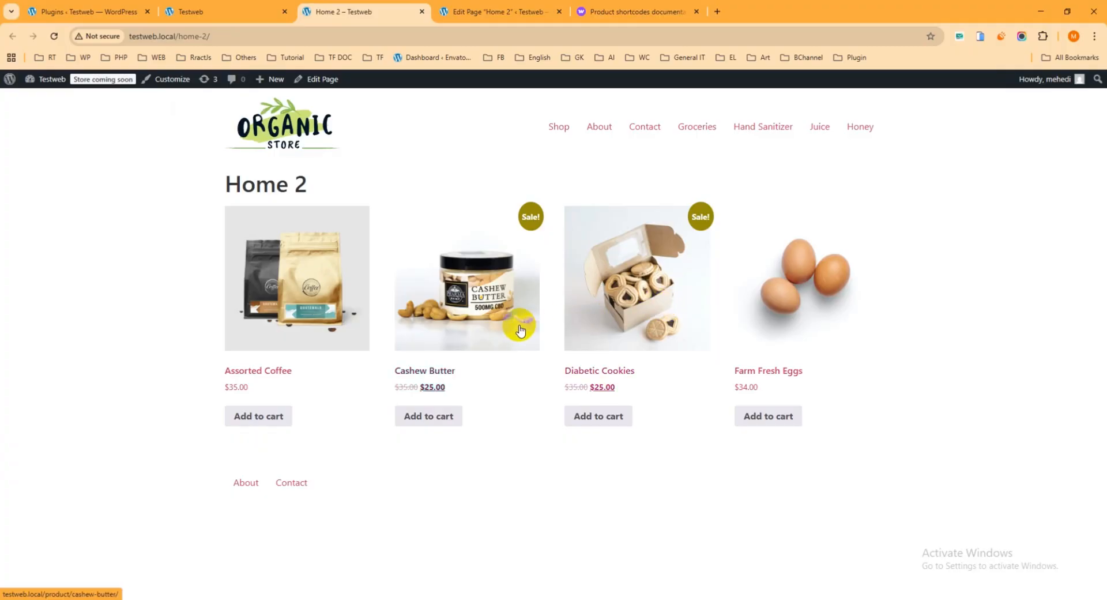
Back in the Home 2 editor, insert an empty category="" attribute between limit and columns in the shortcode
left_click(502, 12)
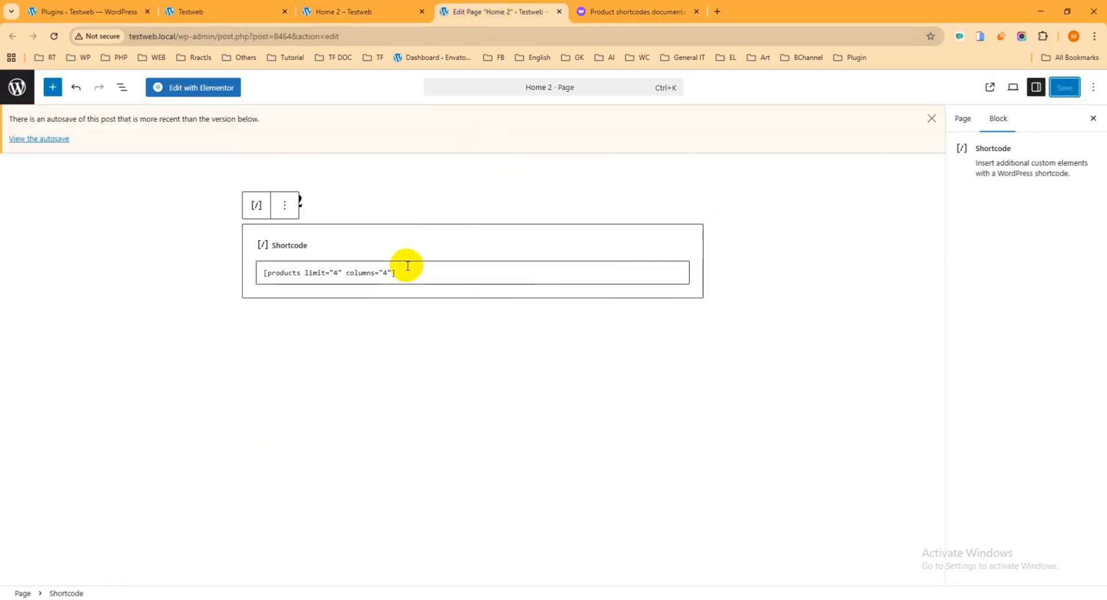
left_click(346, 271)
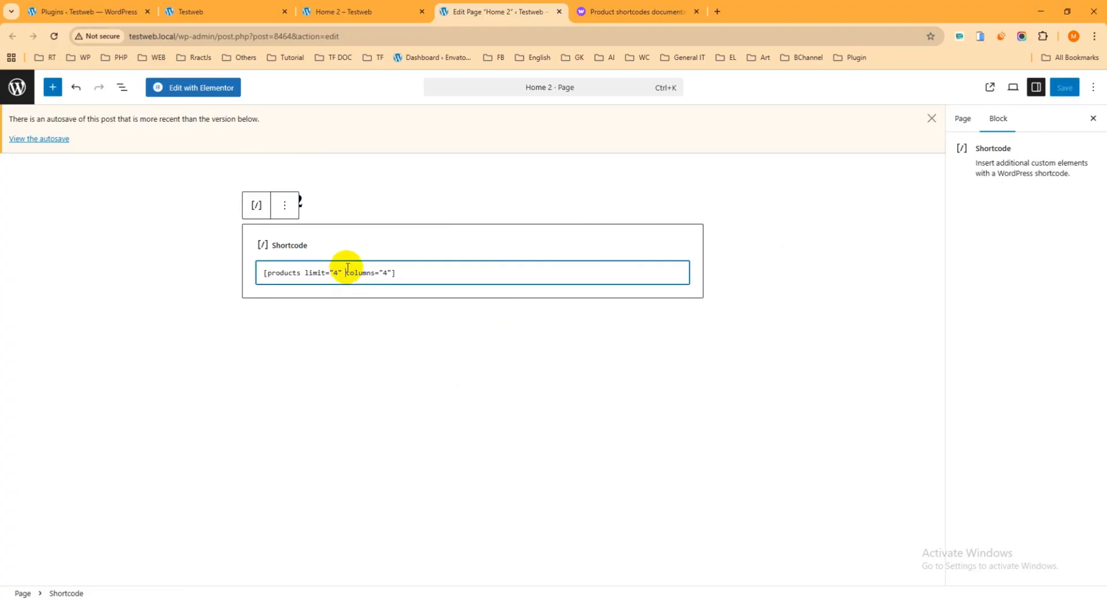
type("c")
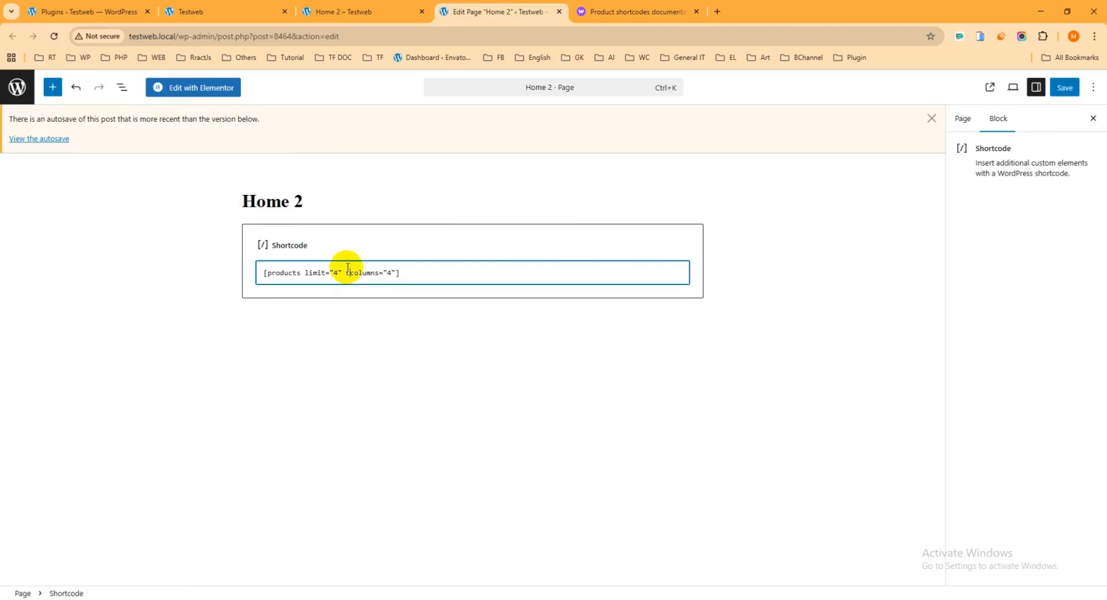
type("ategory=\"\" c")
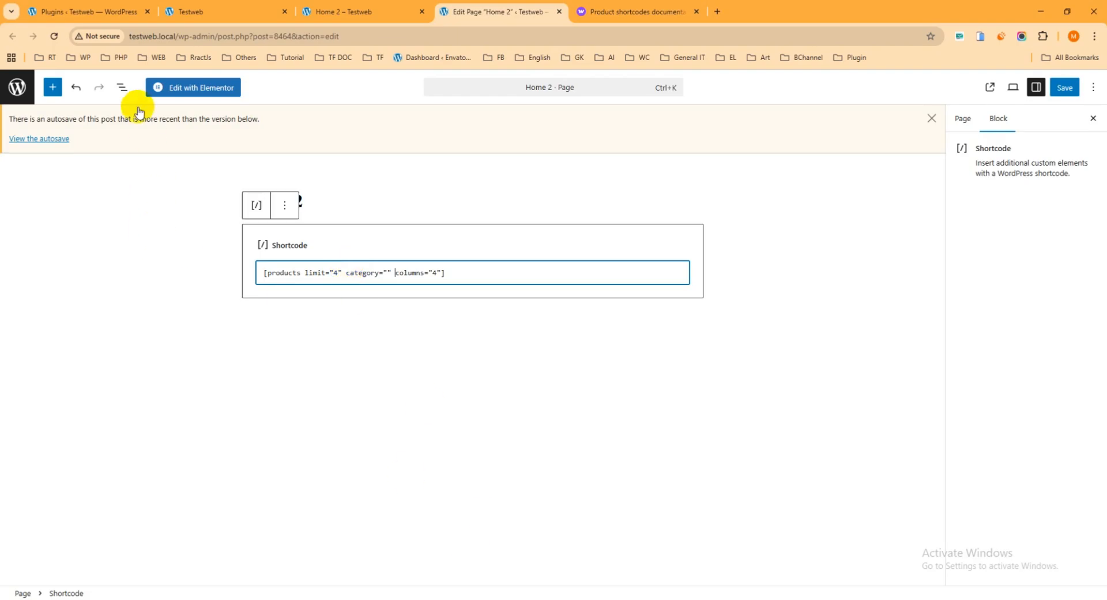
Open the WooCommerce product categories in a new browser tab and copy the category name Butter
left_click(114, 14)
mouse_move(70, 235)
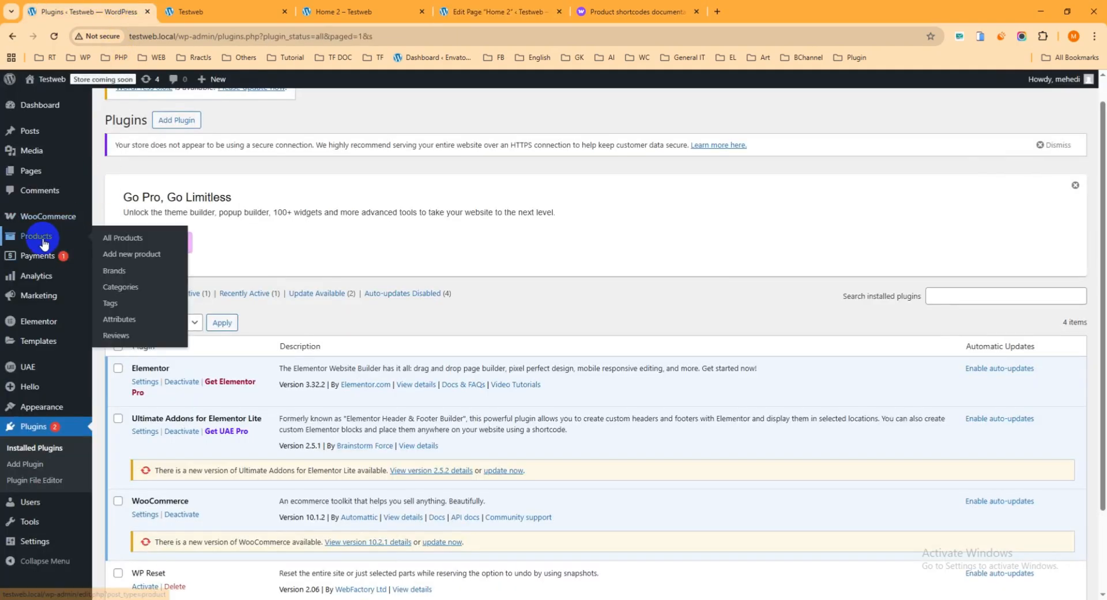
right_click(118, 286)
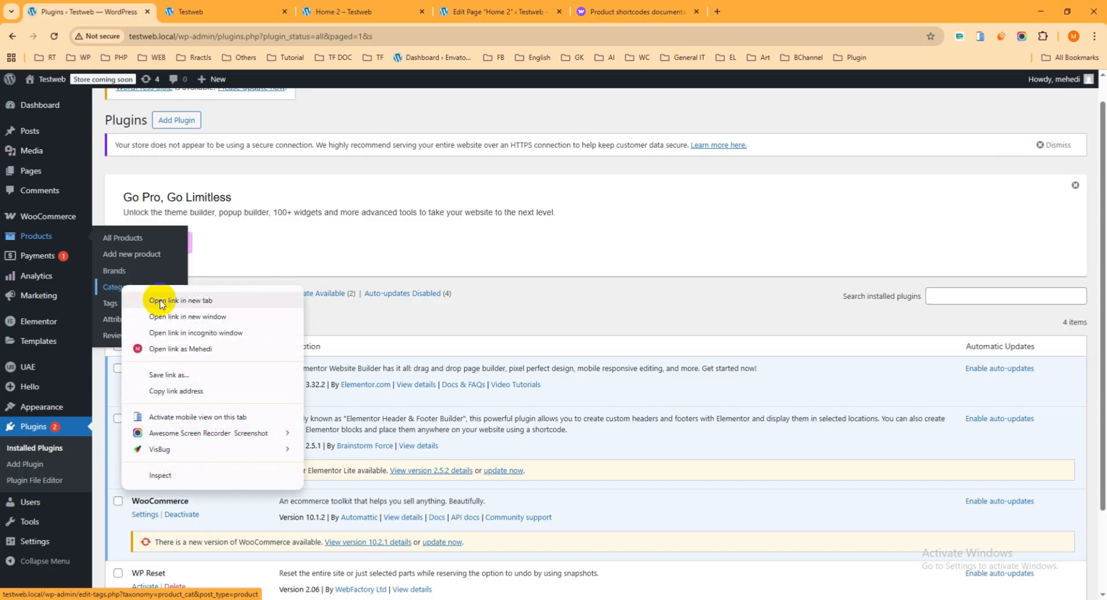
left_click(156, 298)
left_click(223, 11)
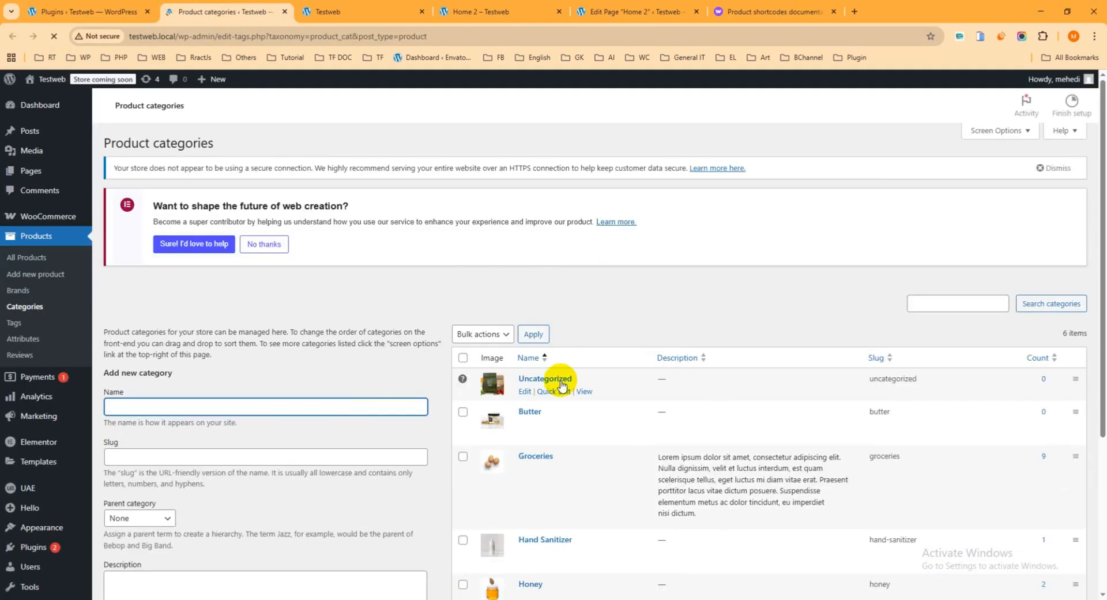
scroll(562, 369, "down", 2)
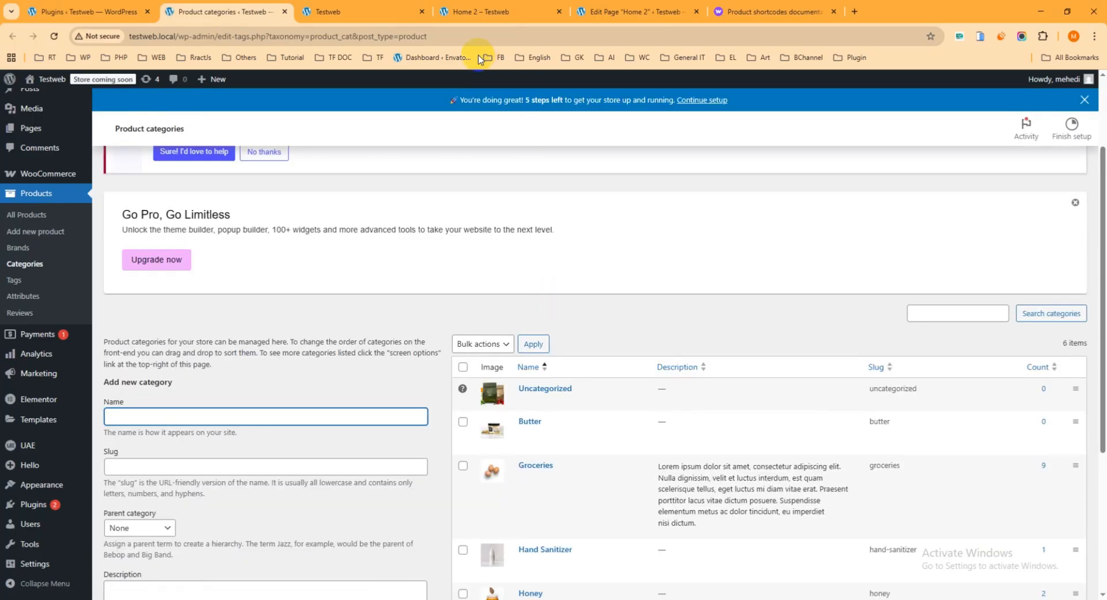
scroll(568, 364, "down", 3)
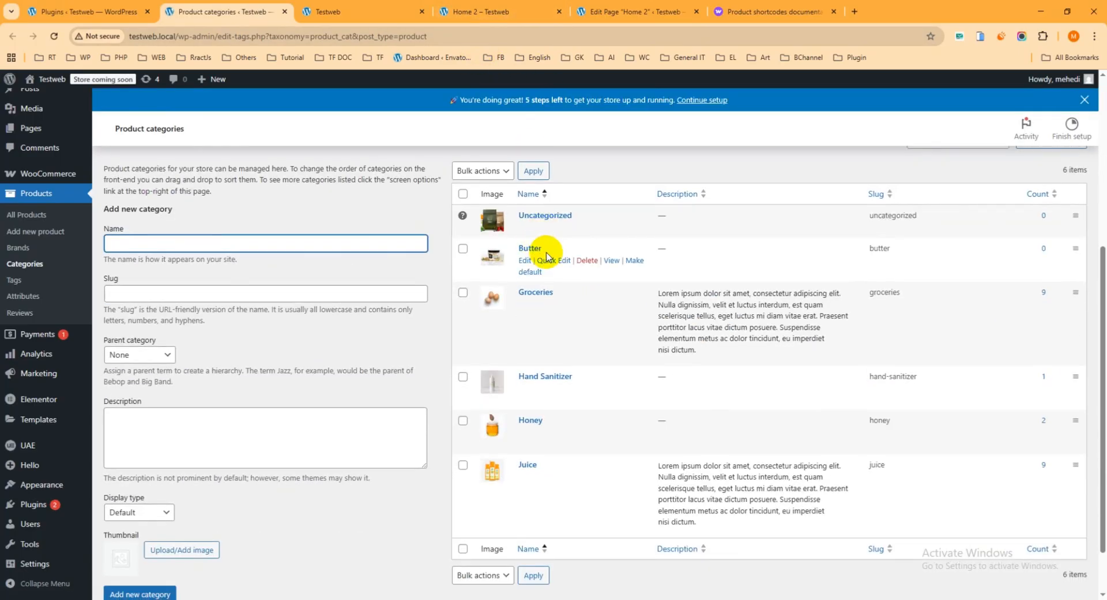
left_click_drag(554, 248, 517, 252)
key("ctrl+c")
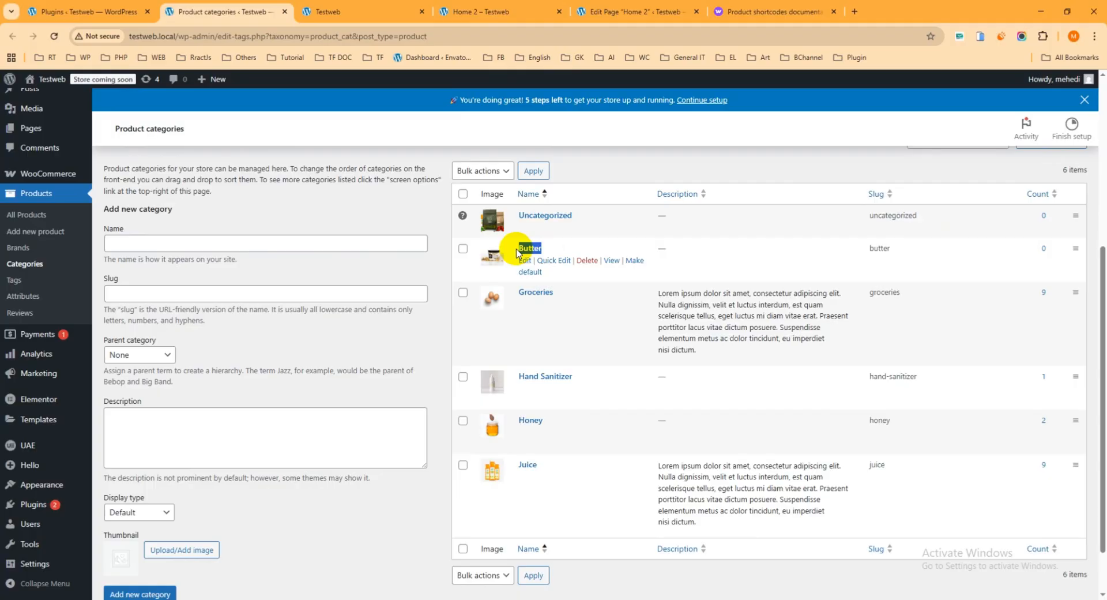
Set the category attribute of the Home 2 product shortcode to "Butter"
left_click(630, 11)
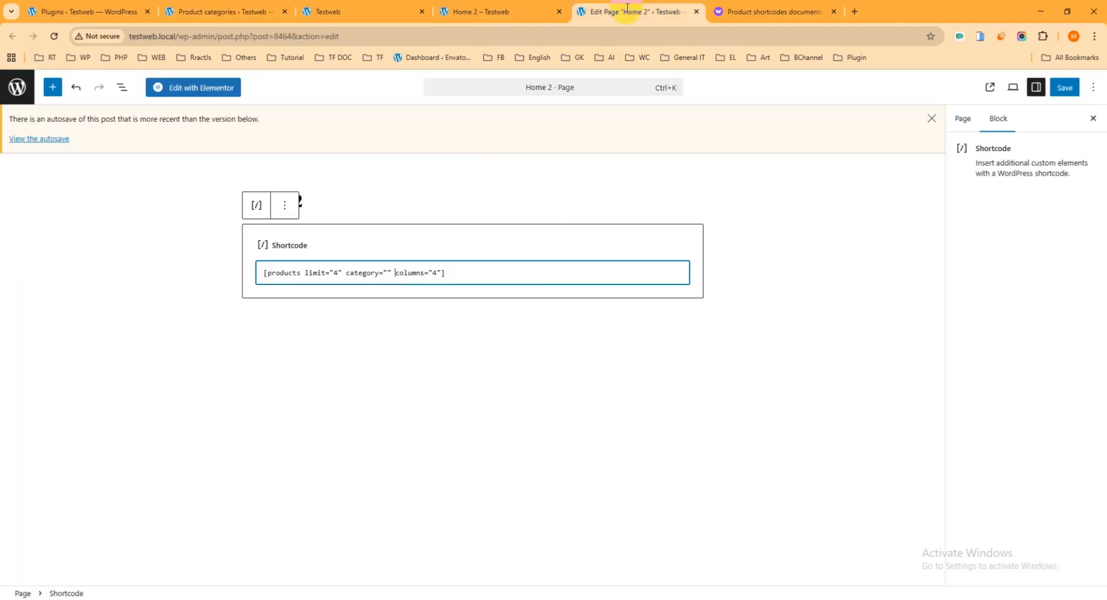
left_click(388, 274)
key("ctrl+v")
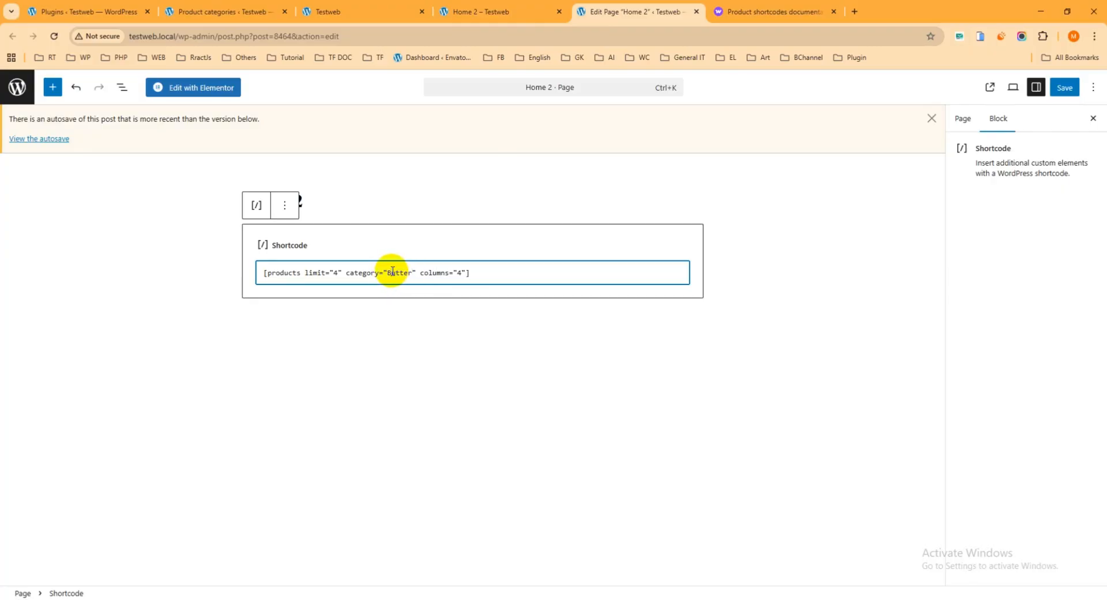
Set the shortcode's category attribute to lowercase "butter", then save Home 2 and reload its front-end view
key("BackSpace")
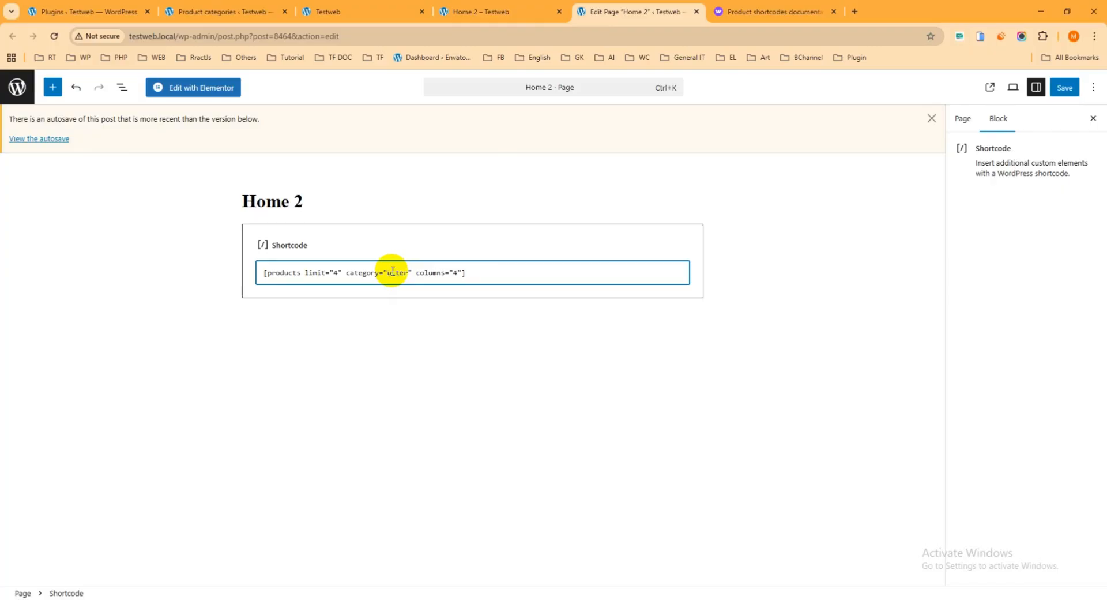
type("b")
left_click(1064, 88)
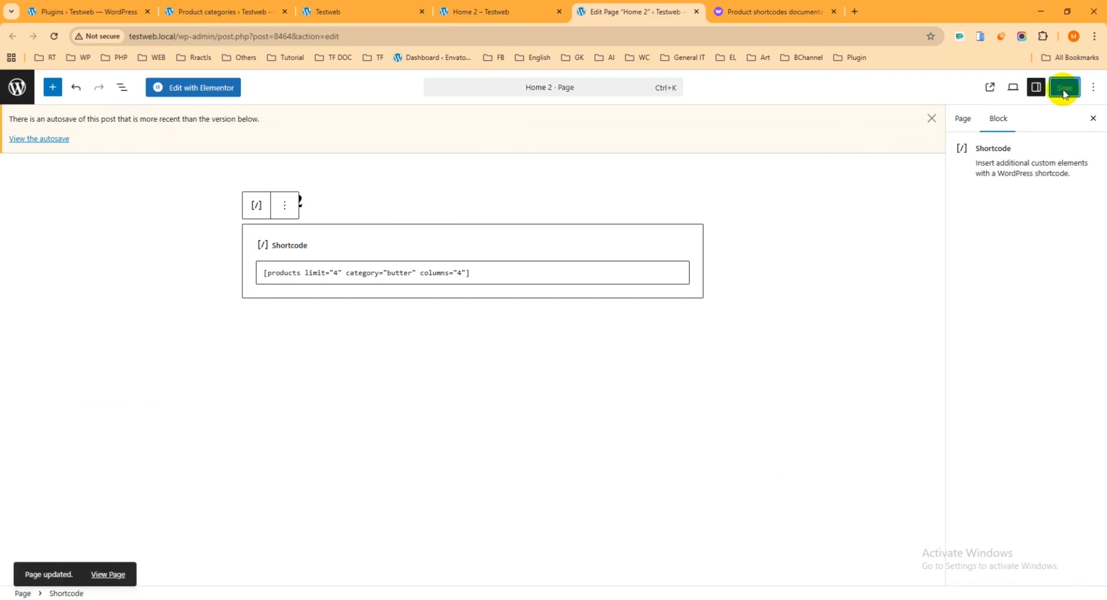
left_click(494, 13)
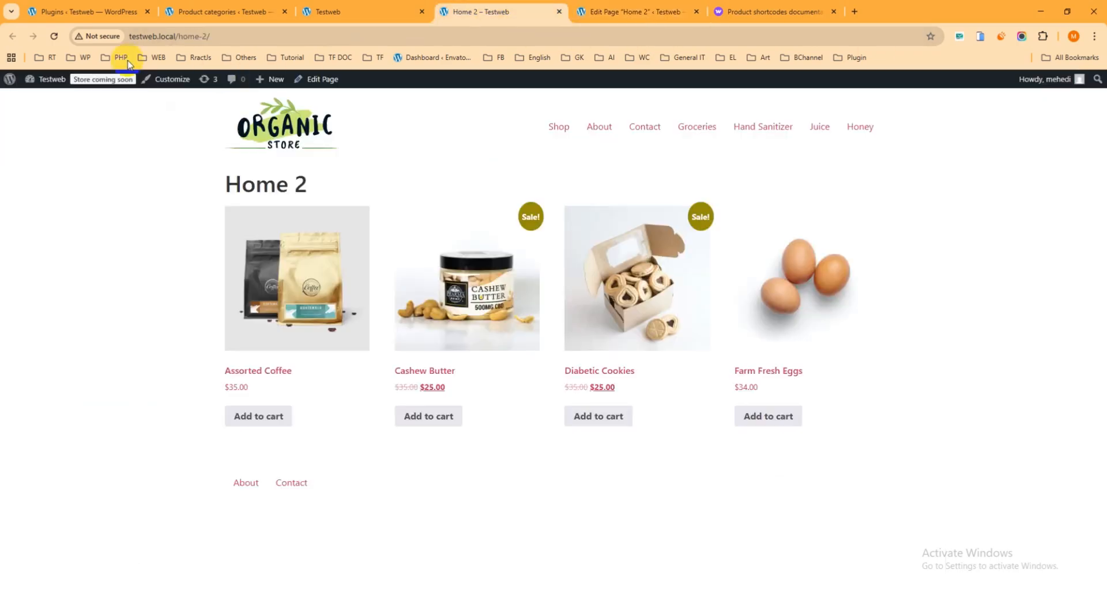
left_click(54, 38)
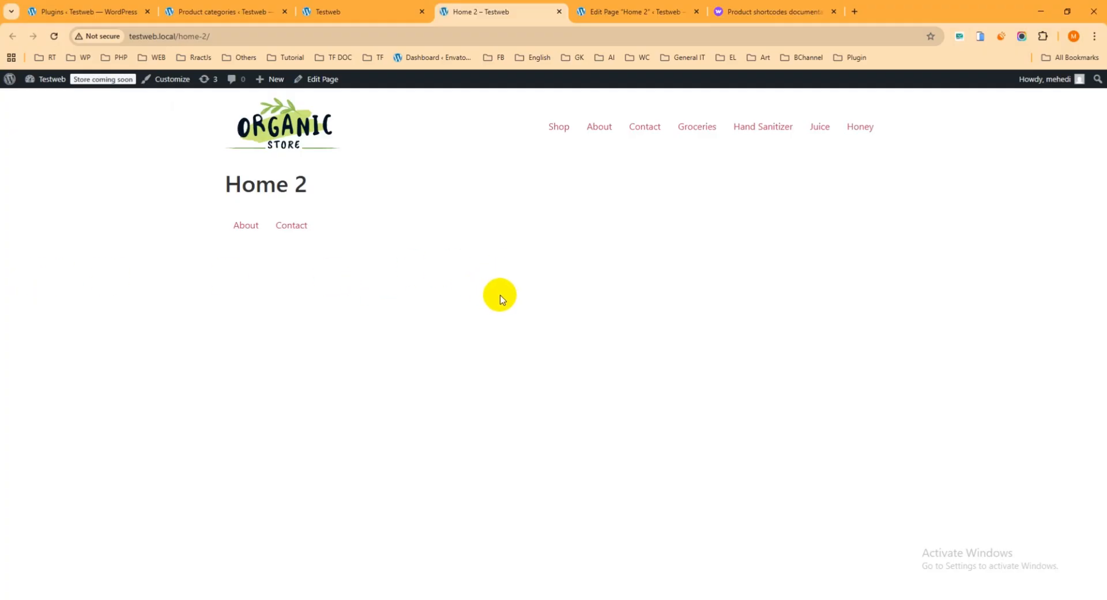
Copy the category name Groceries from the product categories list and use it as the category value in the Home 2 shortcode
left_click(245, 13)
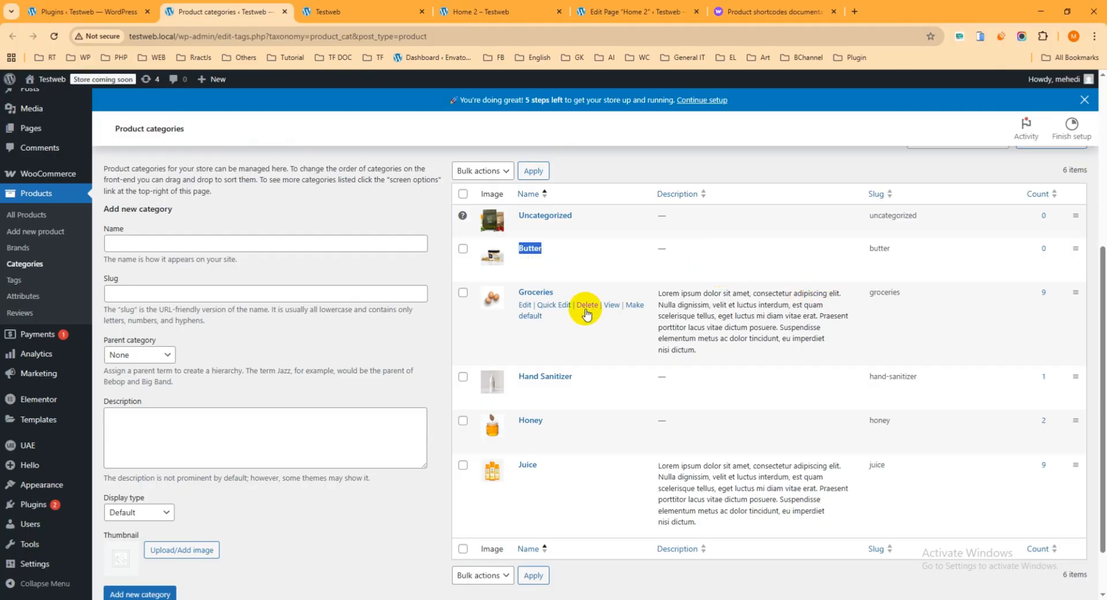
left_click_drag(555, 292, 519, 293)
key("ctrl+c")
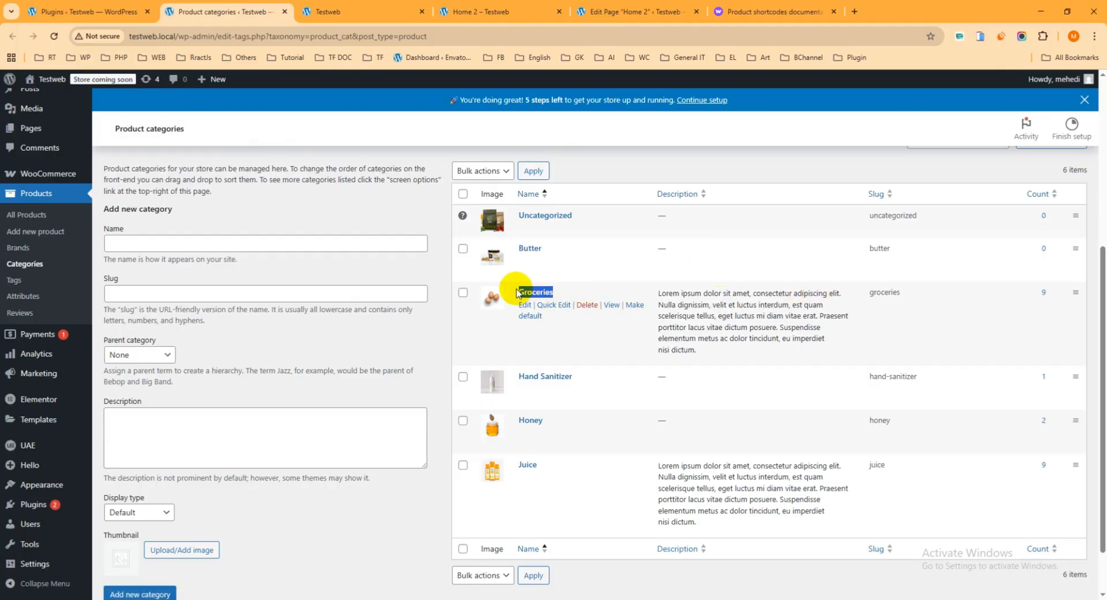
left_click(641, 12)
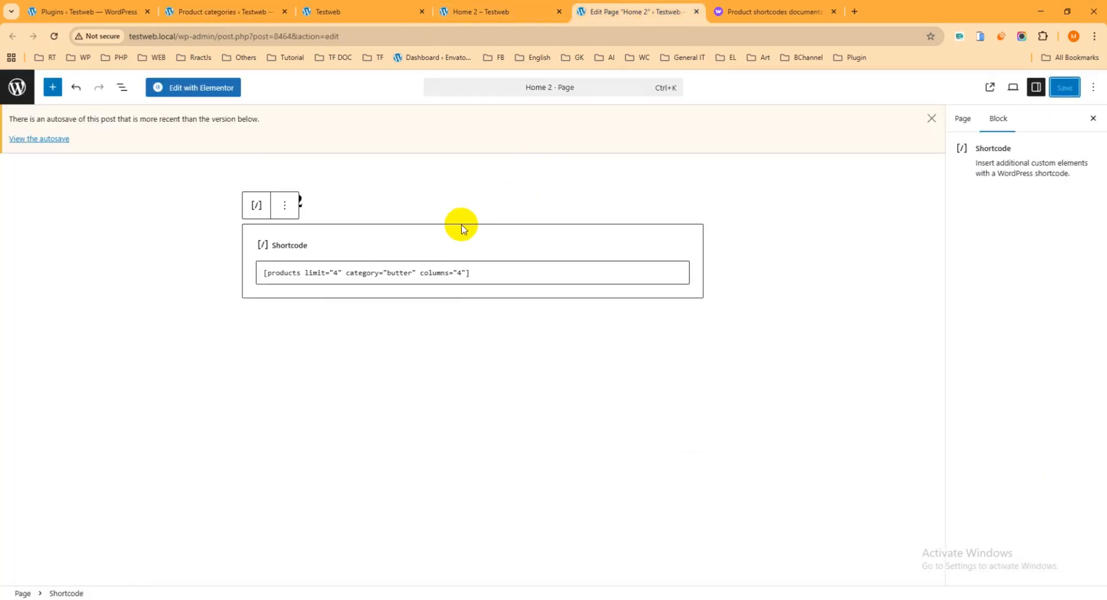
left_click(413, 272)
key("BackSpace")
key("BackSpace")
key("BackSpace")
key("BackSpace")
key("BackSpace")
key("BackSpace")
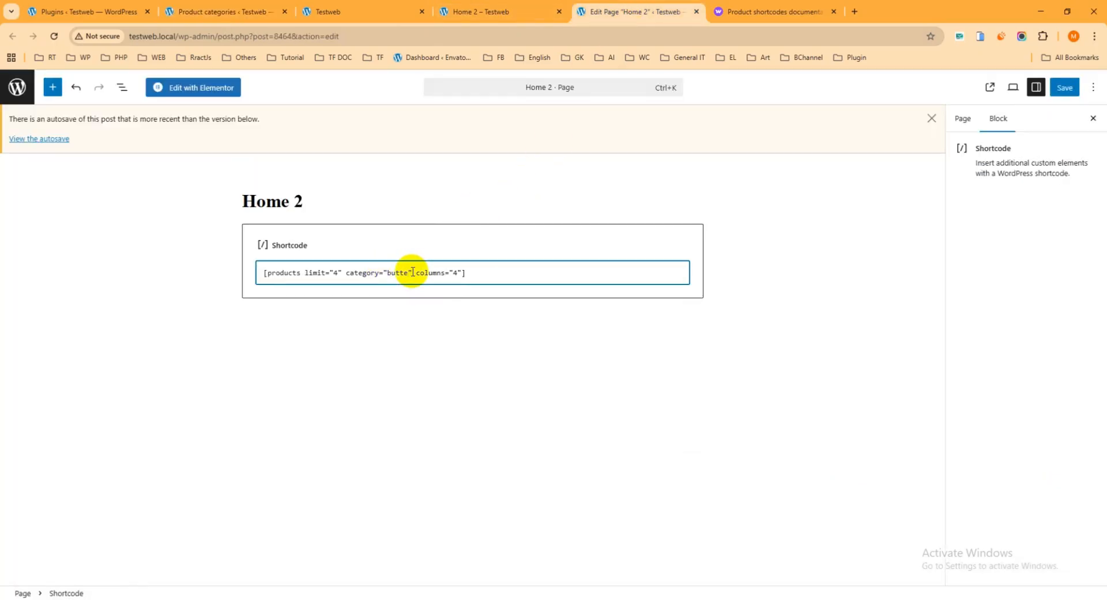
key("ctrl+v")
Save the Home 2 page and reload its front-end view to check the products filtered by Groceries
left_click(1066, 87)
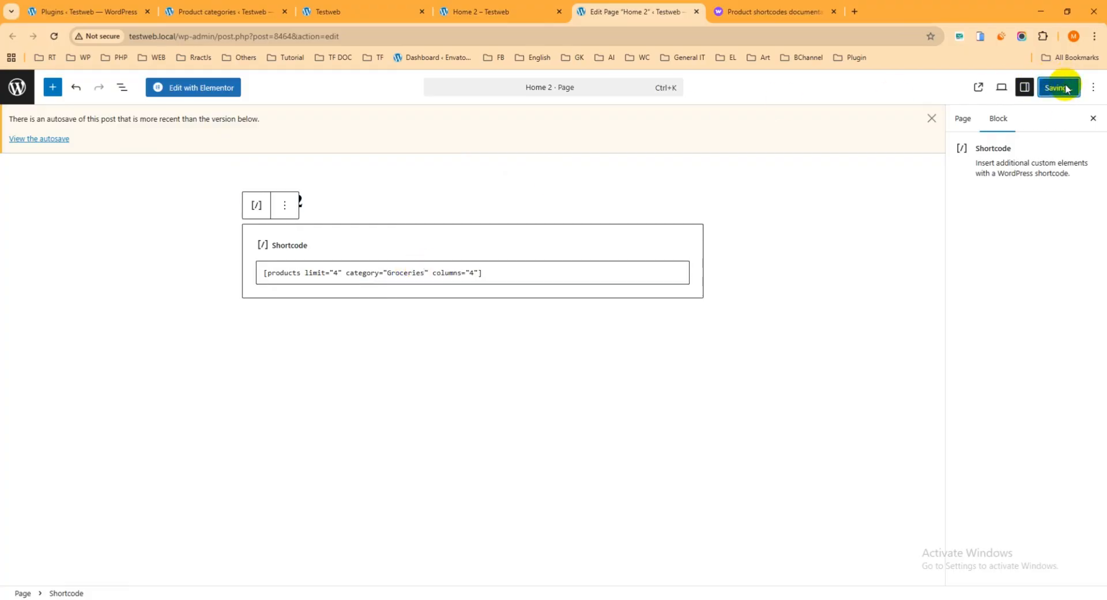
left_click(493, 11)
left_click(54, 36)
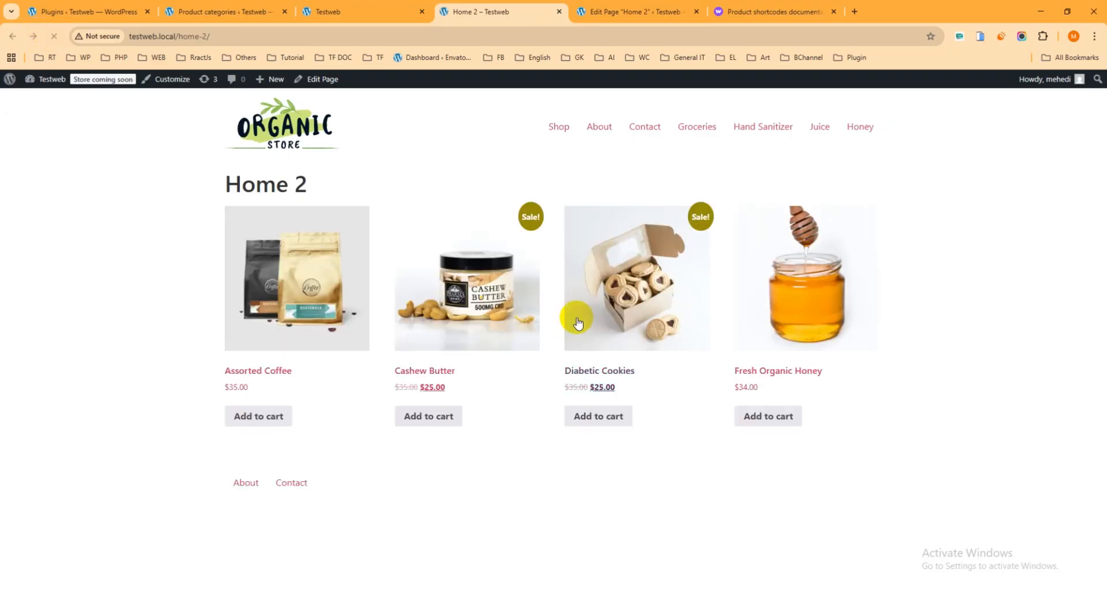
left_click(426, 319)
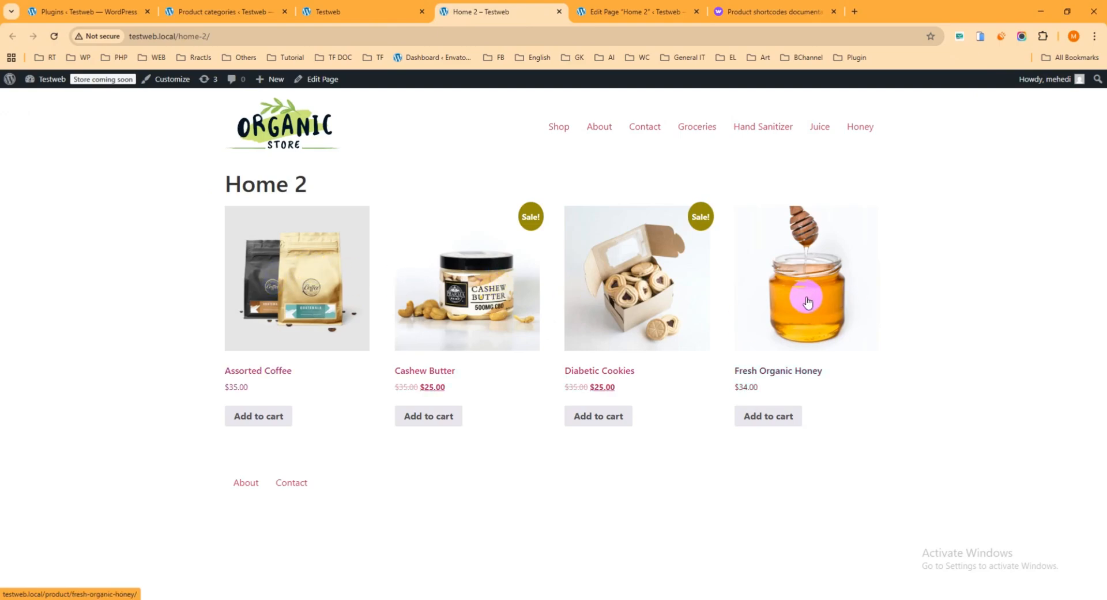
Back in the Home 2 editor, set the shortcode's columns attribute to "2"
left_click(631, 11)
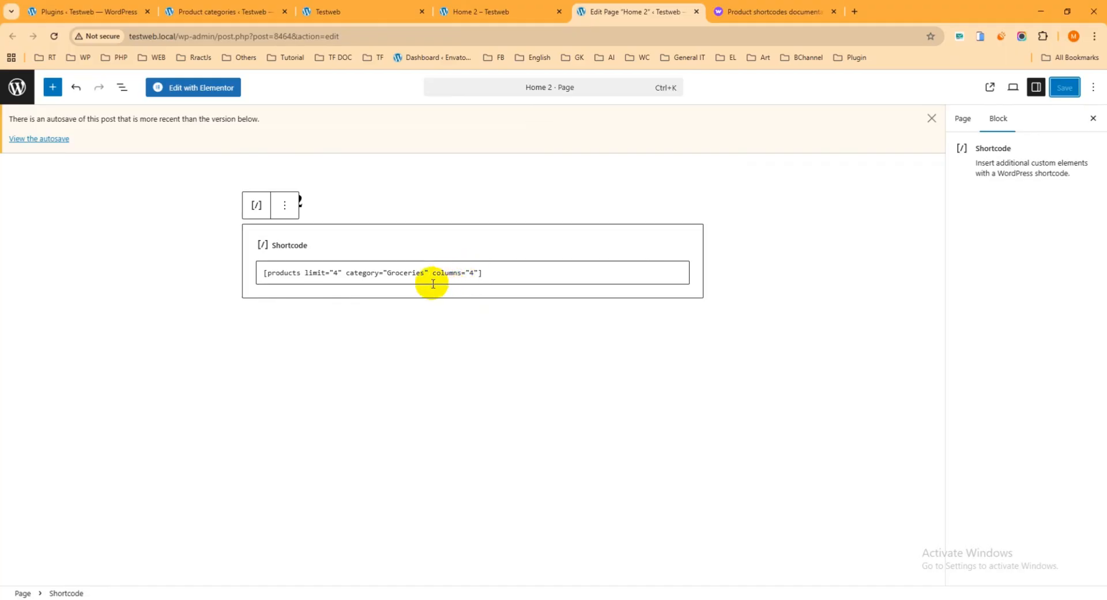
left_click(472, 272)
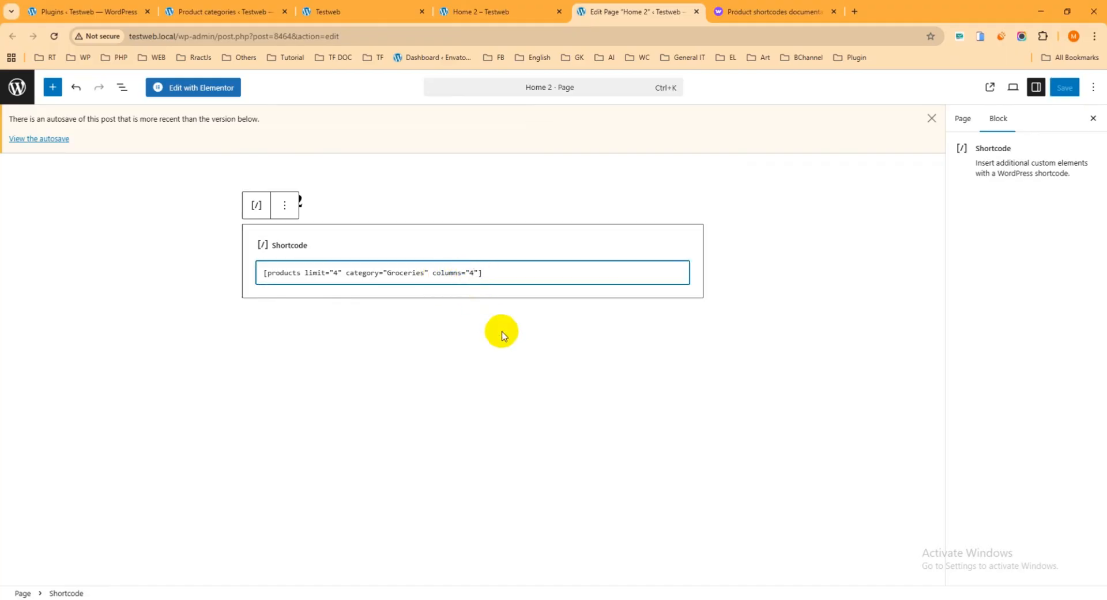
key("BackSpace")
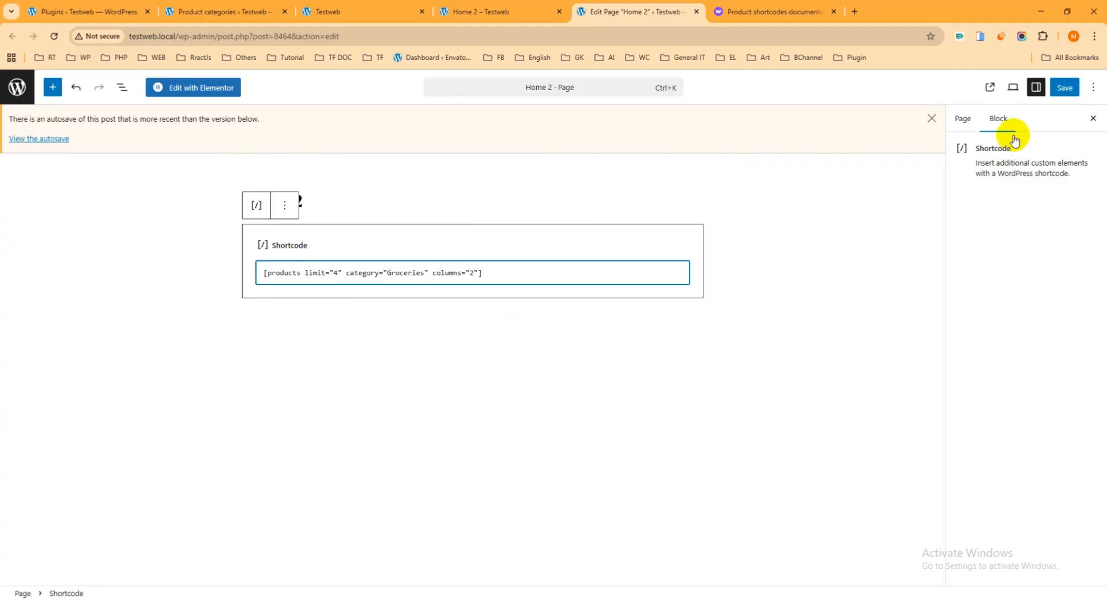
Save the page and reload the Home 2 front end to inspect the two-column product layout
left_click(1065, 88)
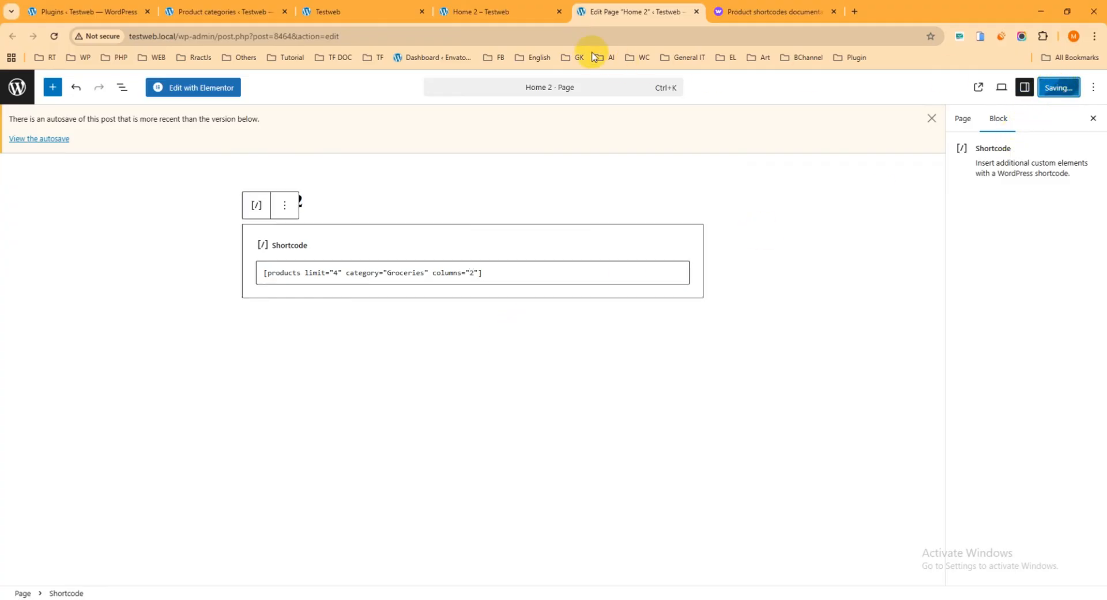
left_click(510, 11)
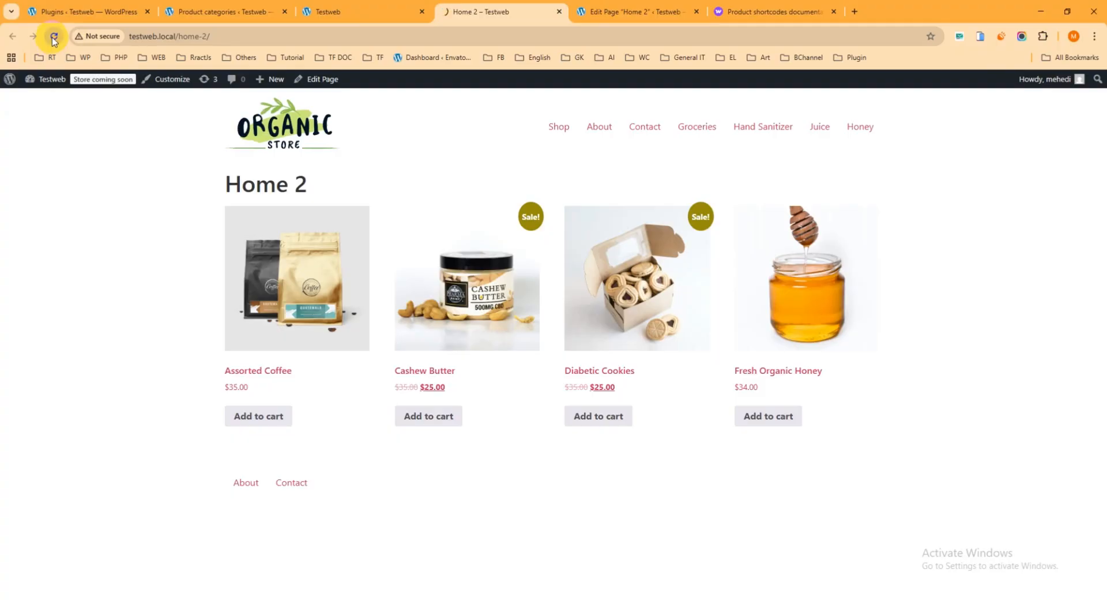
scroll(647, 400, "down", 5)
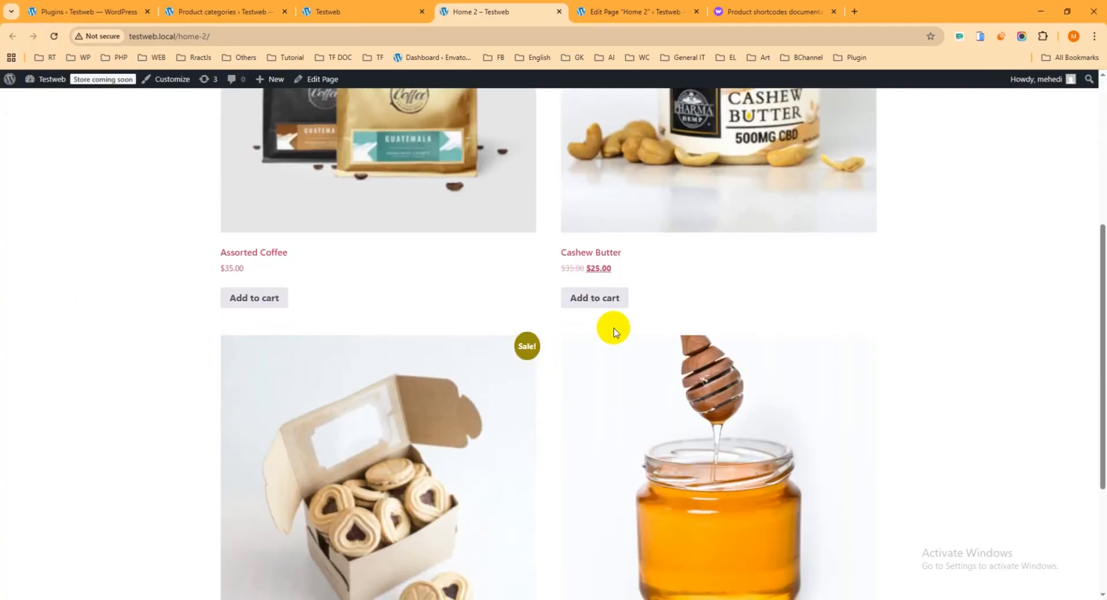
scroll(614, 332, "down", 3)
scroll(611, 324, "up", 9)
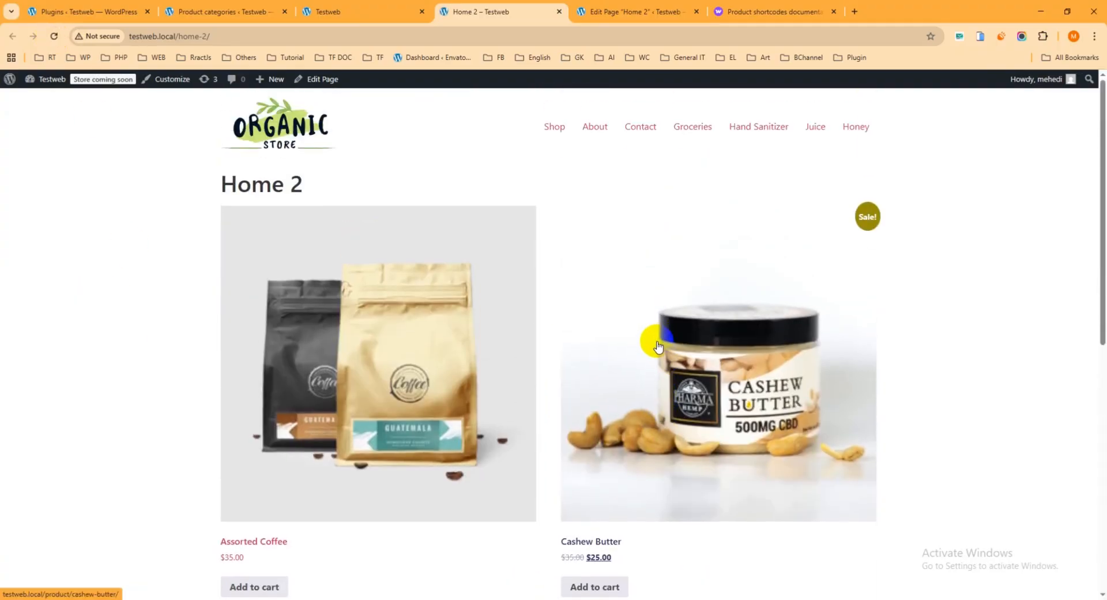
Return to the Home 2 editor and set the shortcode's limit attribute to "2"
left_click(639, 12)
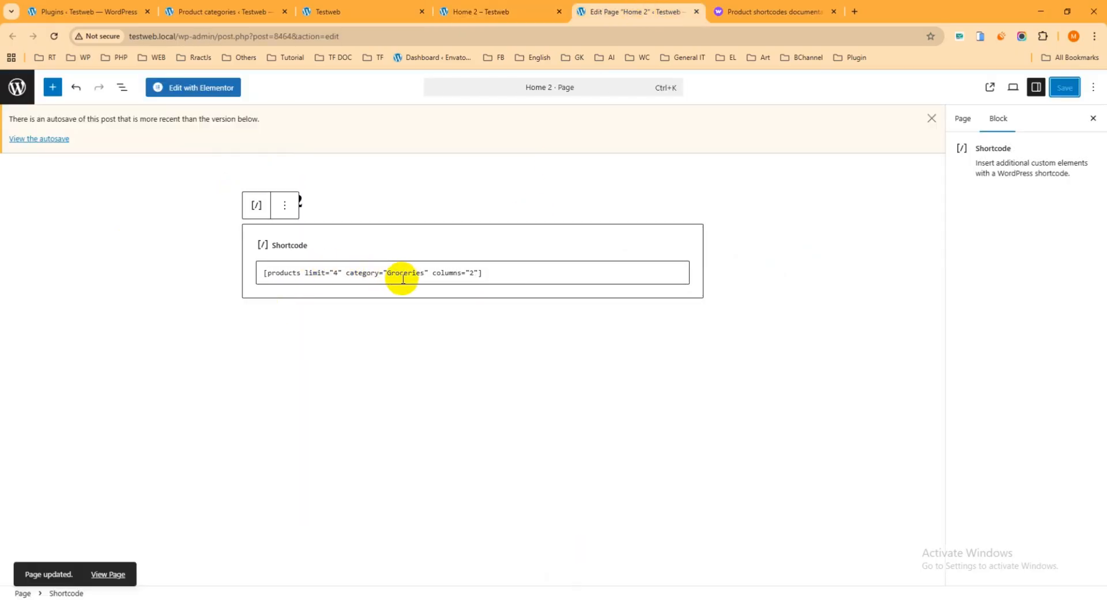
left_click(335, 272)
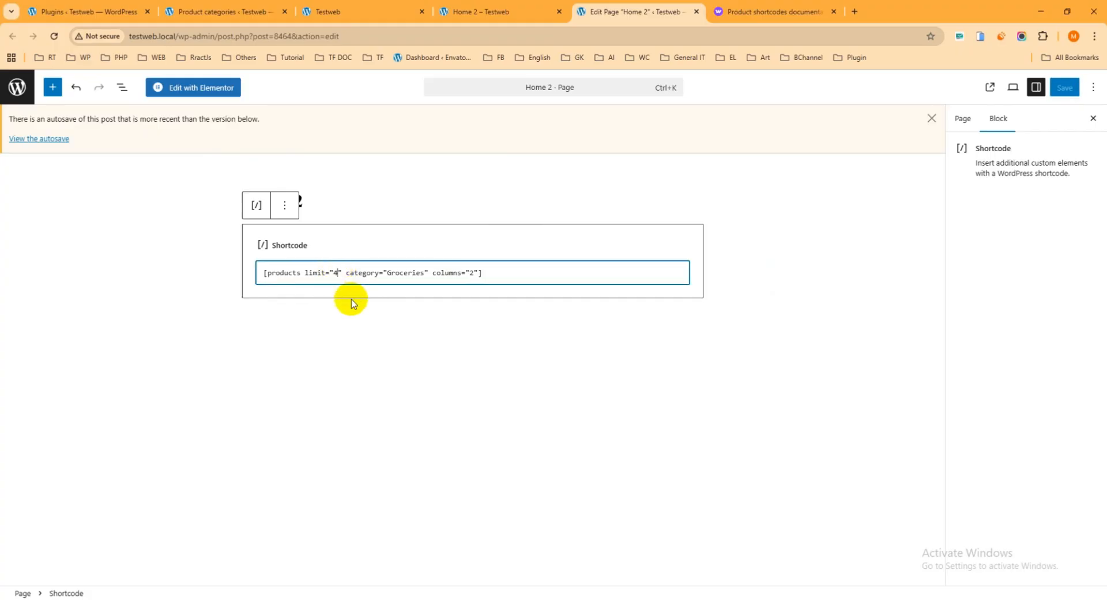
key("BackSpace")
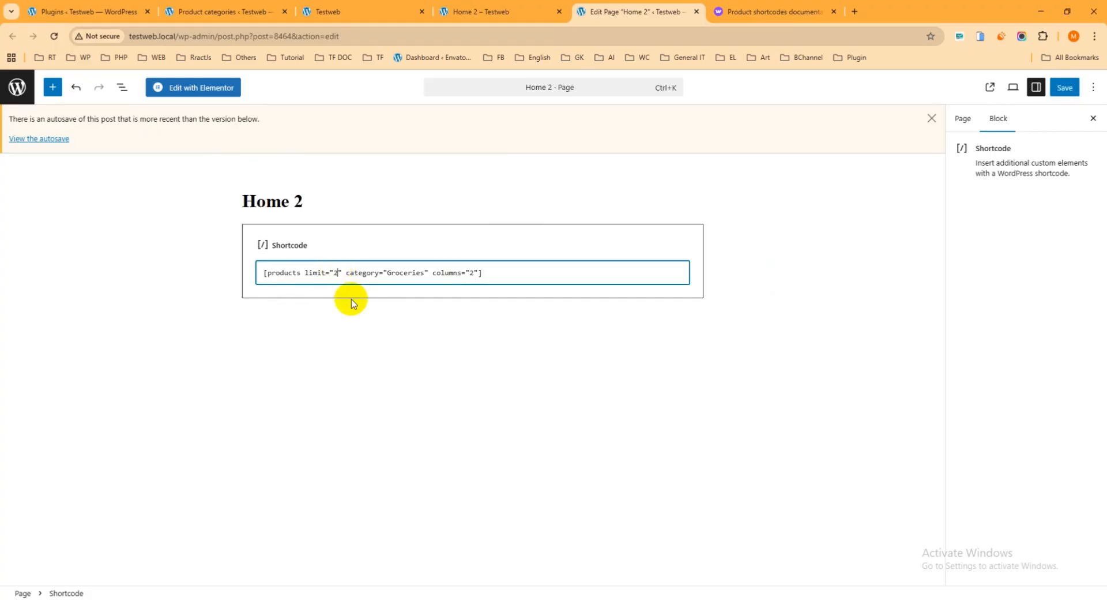
Save the page and reload the Home 2 front end to check the product grid limited to two items
left_click(1071, 90)
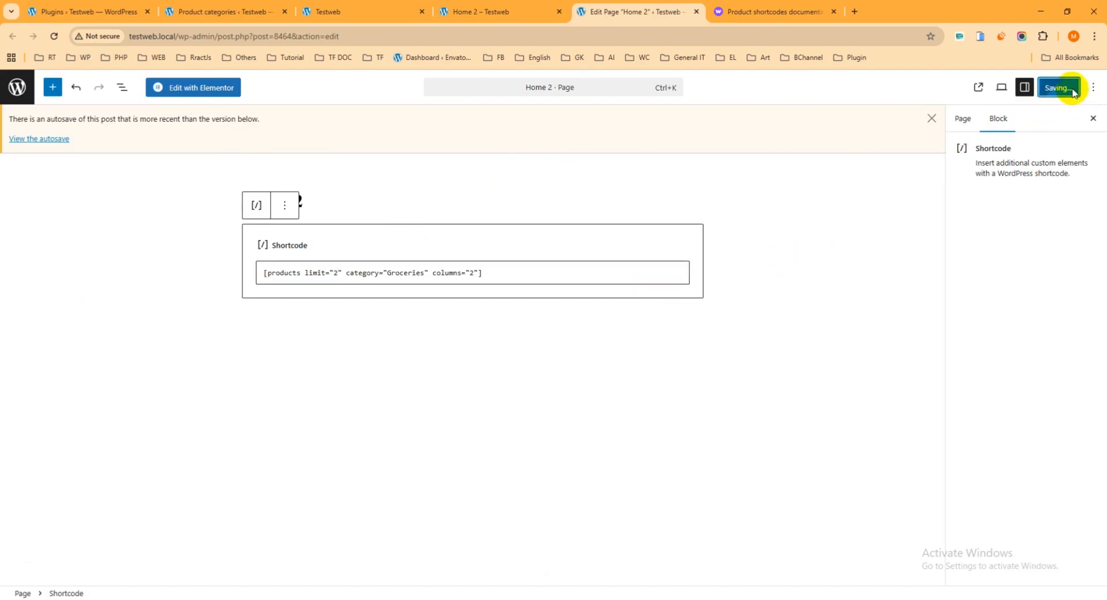
left_click(499, 11)
left_click(54, 36)
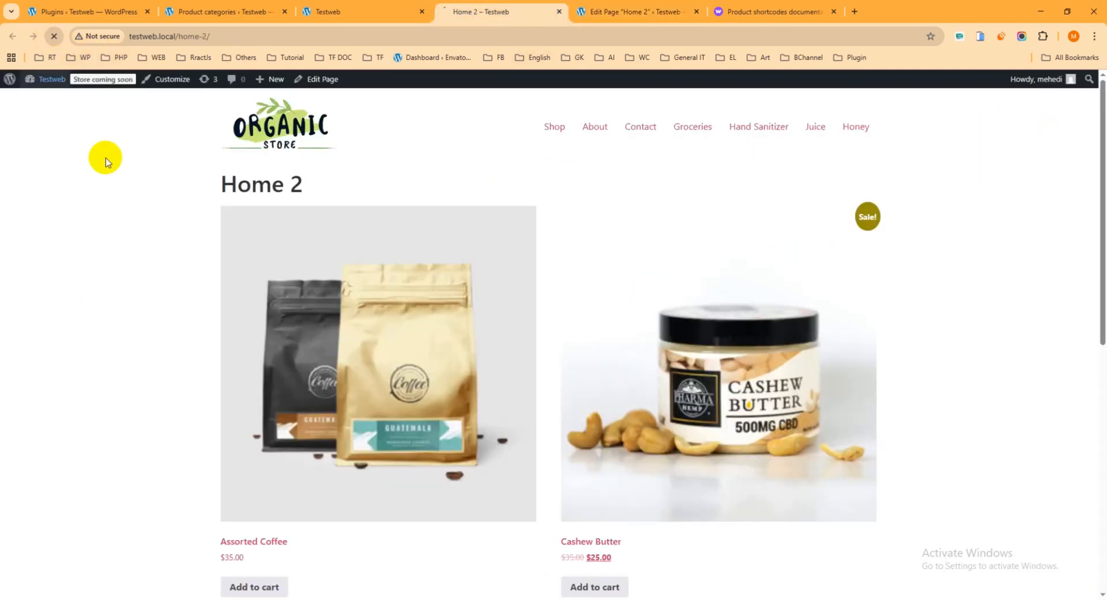
scroll(596, 274, "down", 2)
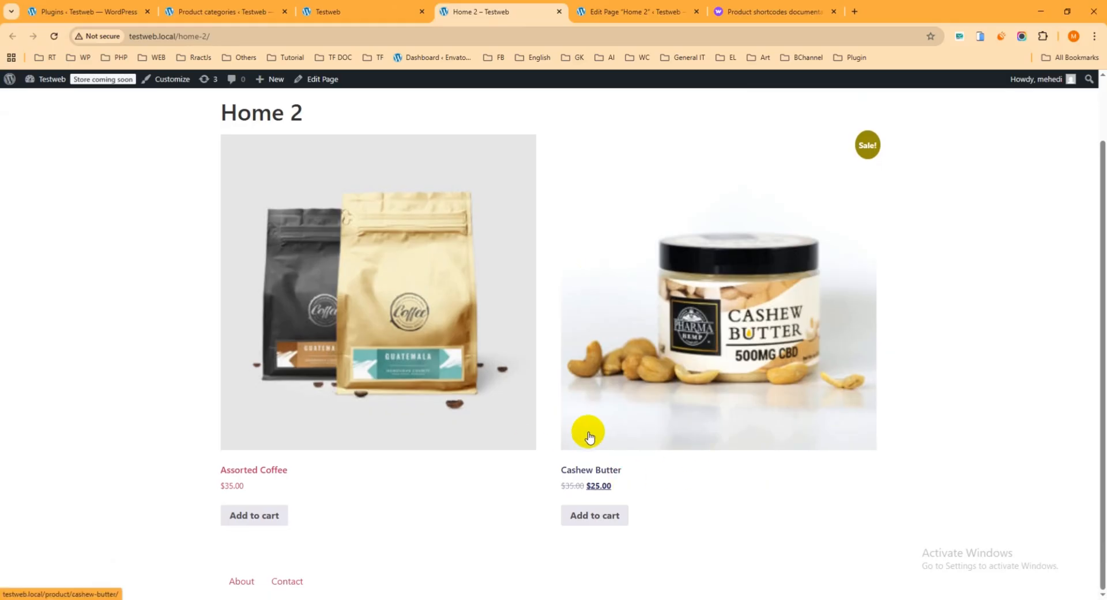
scroll(589, 436, "up", 2)
In the Home 2 editor, set the shortcode's limit attribute to "8" and its columns attribute to "4"
left_click(637, 13)
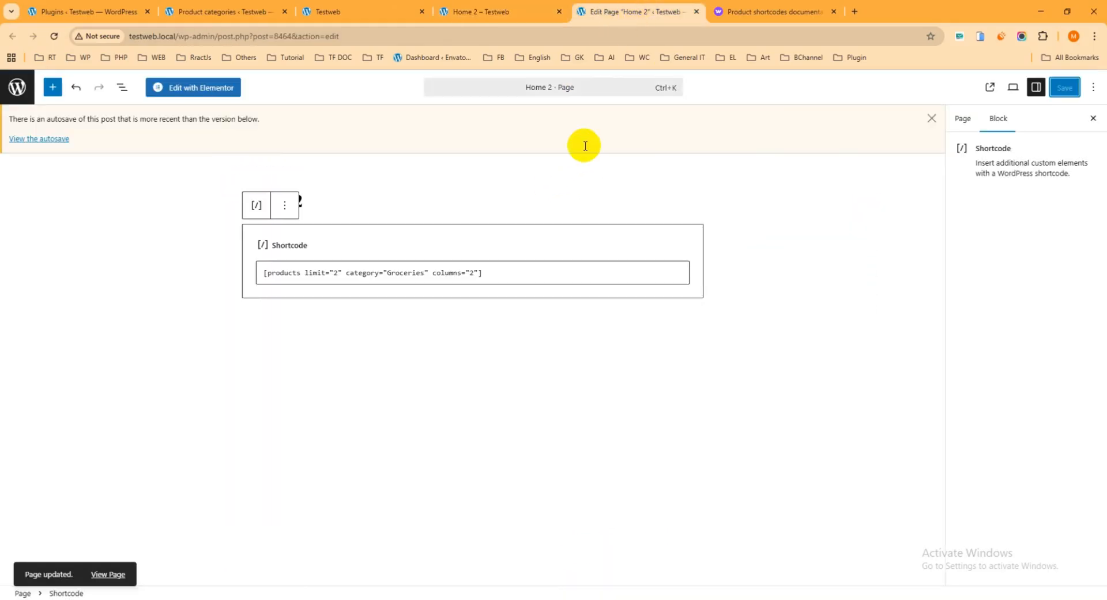
left_click(338, 273)
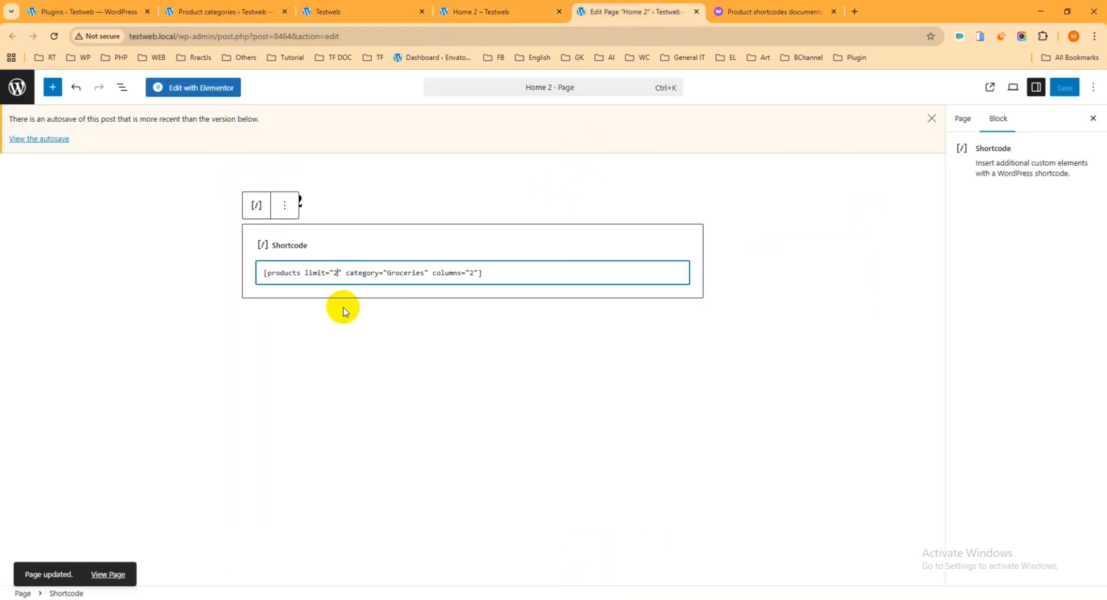
key("BackSpace")
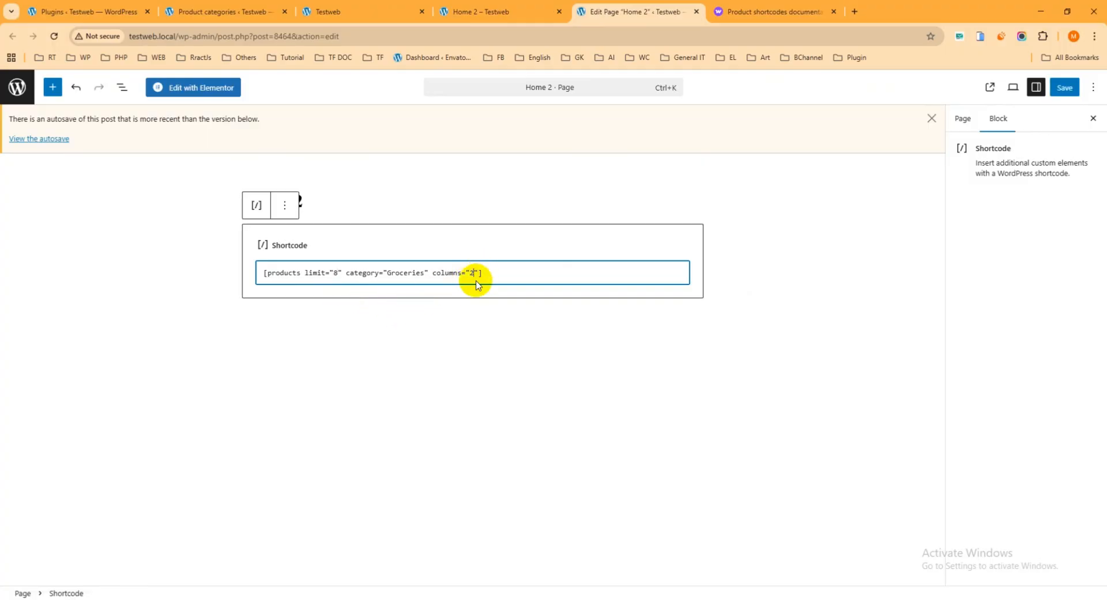
key("BackSpace")
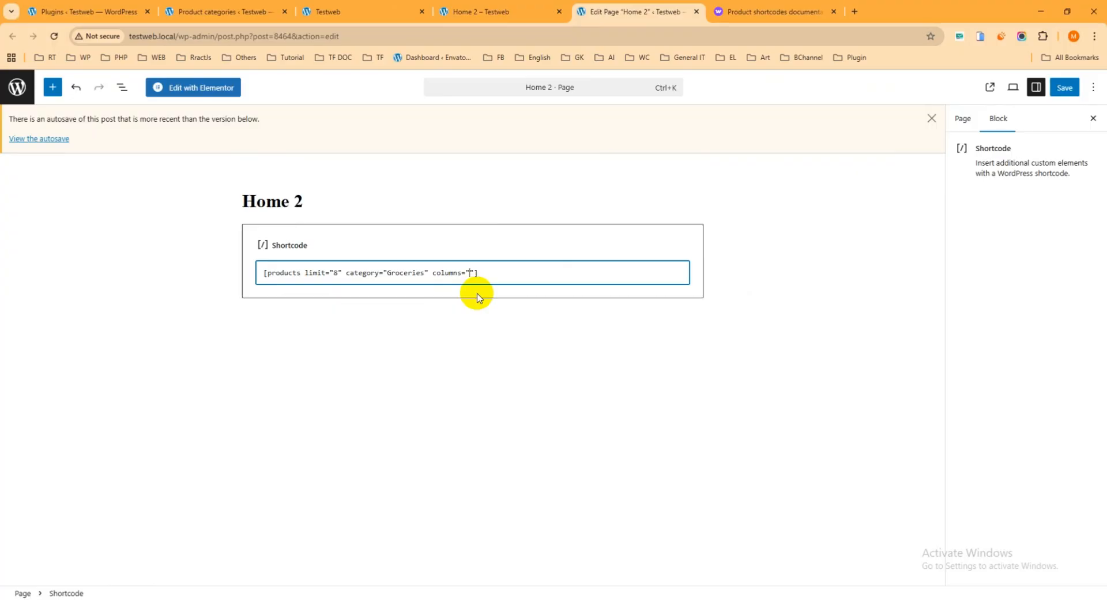
Save Home 2 and reload its front-end view to review the grid of eight products in four columns
left_click(1065, 87)
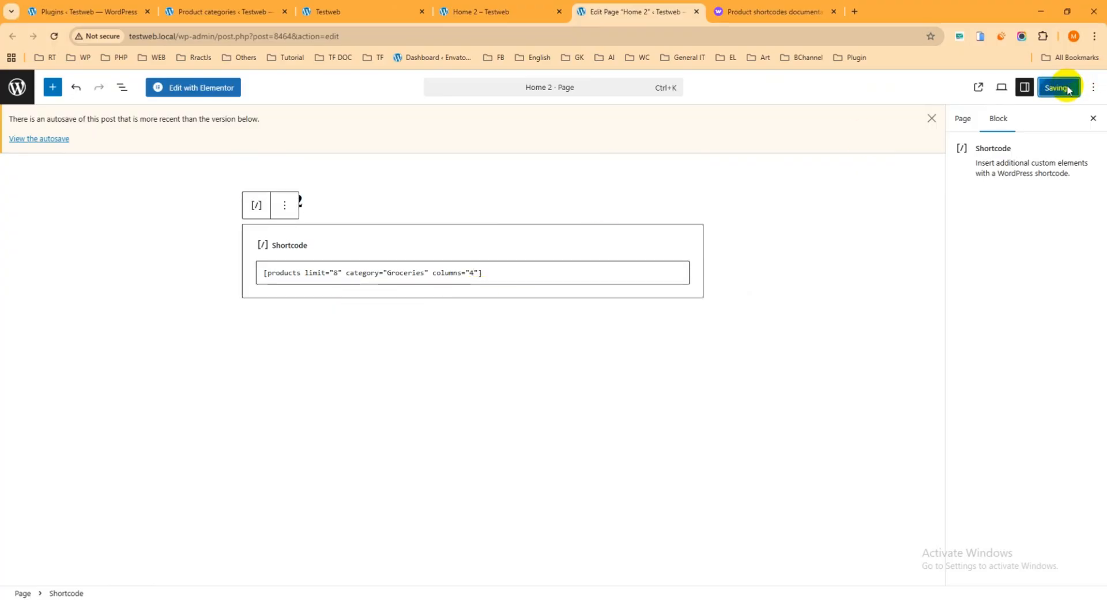
left_click(499, 11)
left_click(53, 35)
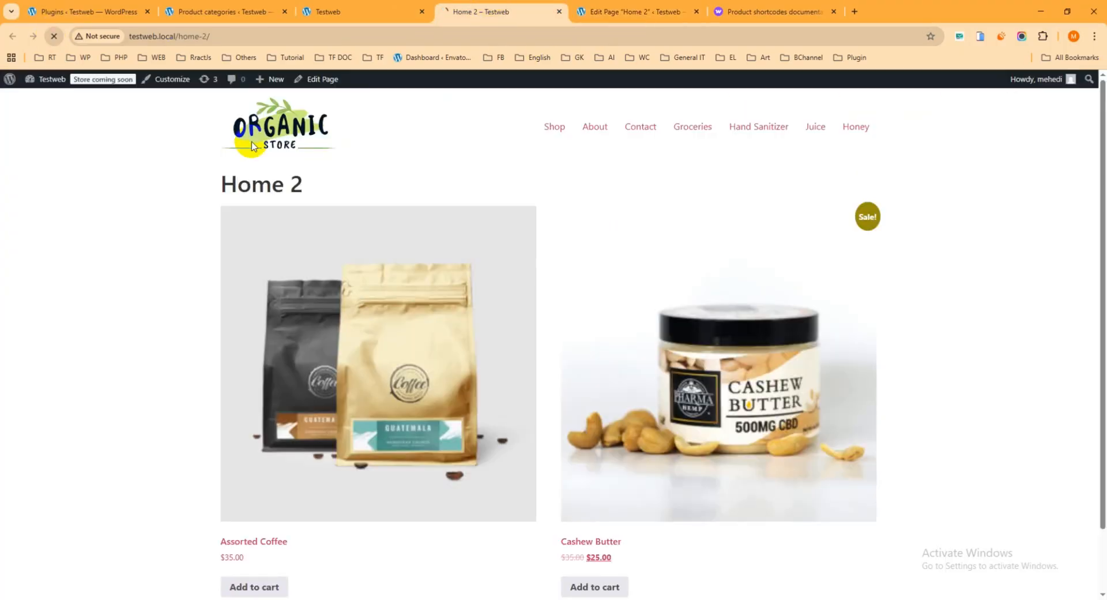
scroll(650, 237, "down", 3)
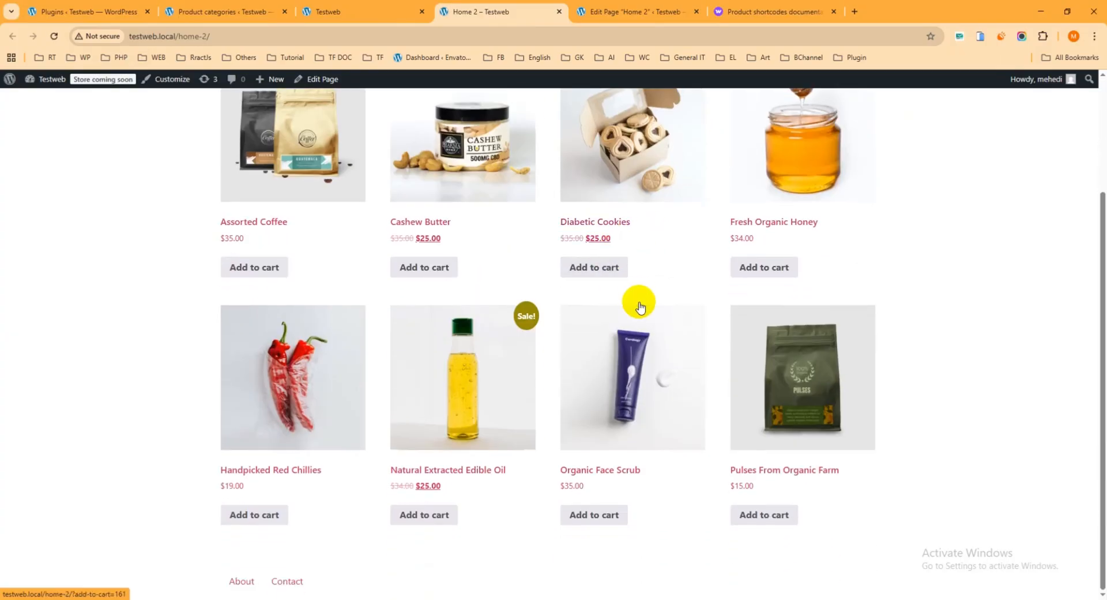
scroll(638, 299, "up", 3)
scroll(664, 297, "down", 3)
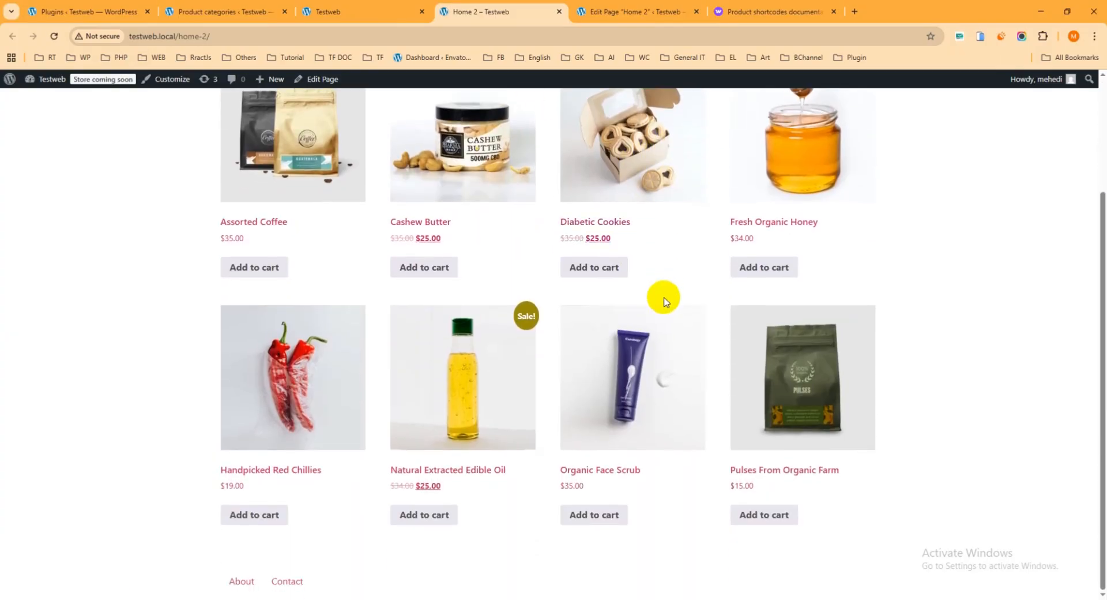
scroll(664, 298, "up", 3)
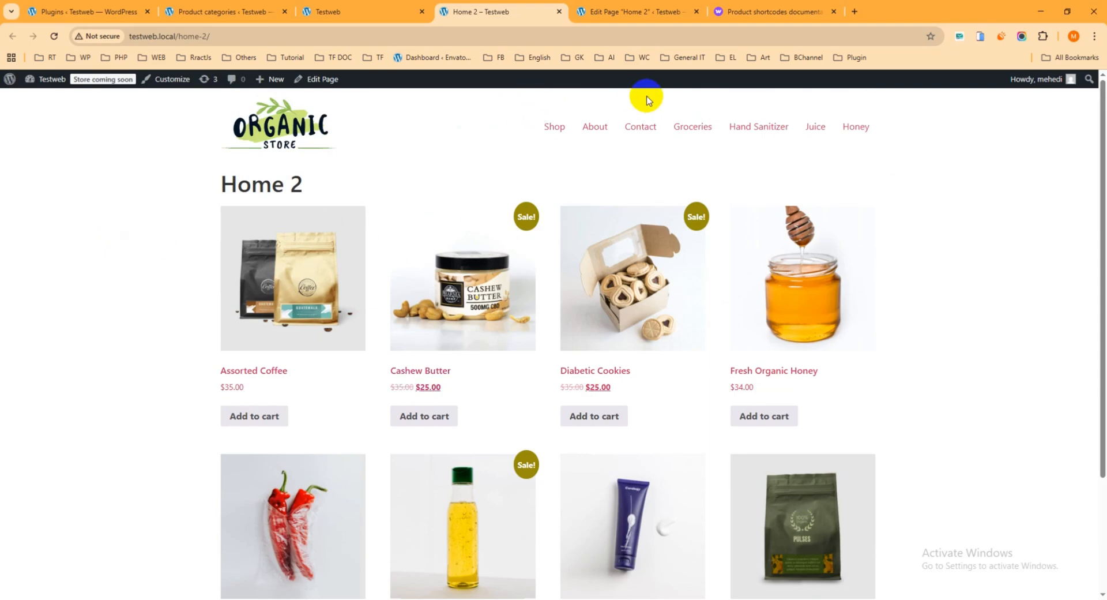
Switch to the WooCommerce product shortcodes documentation and select its page address
left_click(793, 5)
left_click(353, 38)
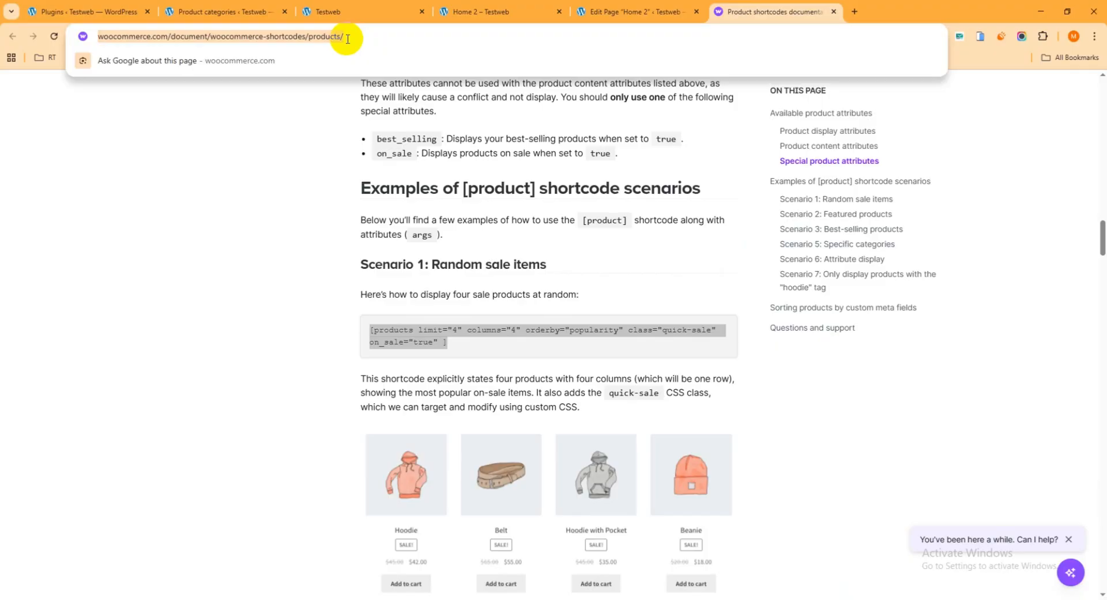
Review the example shortcode scenarios in the WooCommerce documentation, covering sale, featured, best-selling, newest, category and attribute displays
left_click(198, 225)
scroll(310, 222, "down", 1)
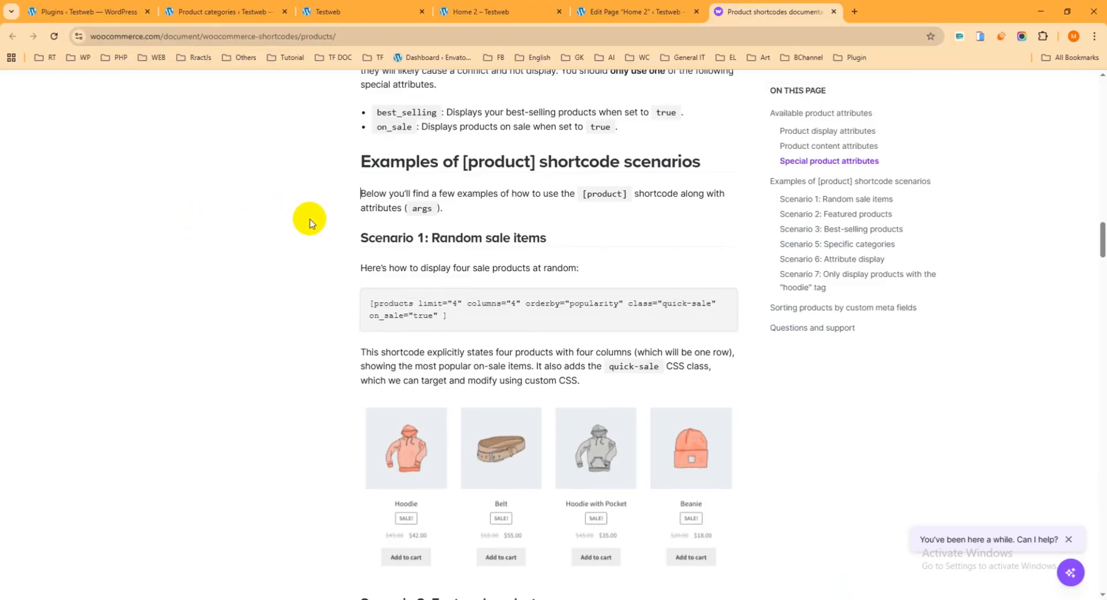
scroll(310, 222, "down", 8)
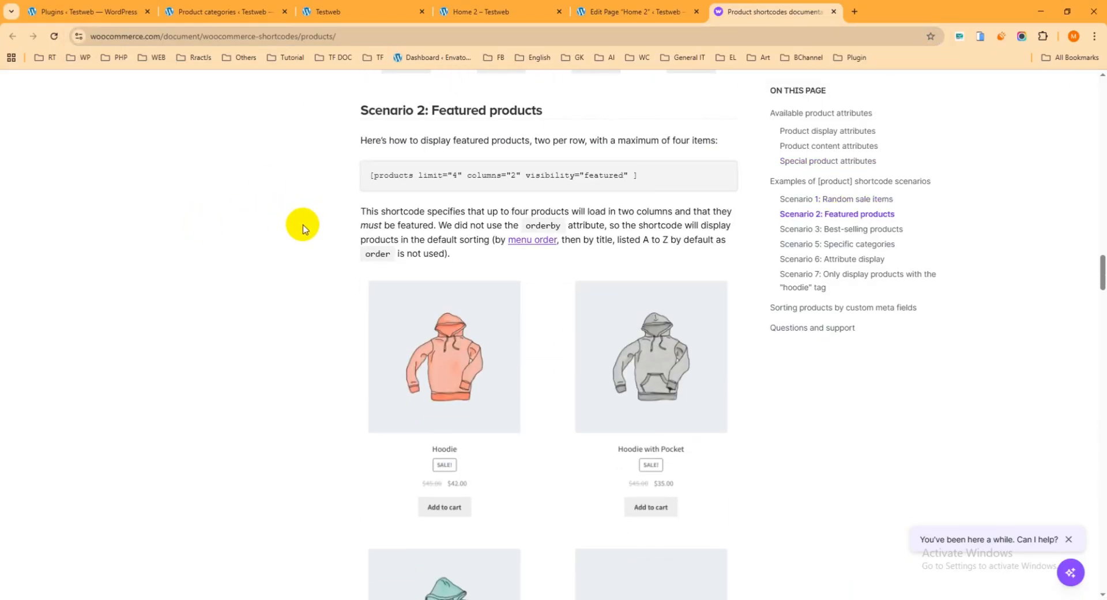
scroll(539, 224, "down", 2)
scroll(540, 222, "up", 2)
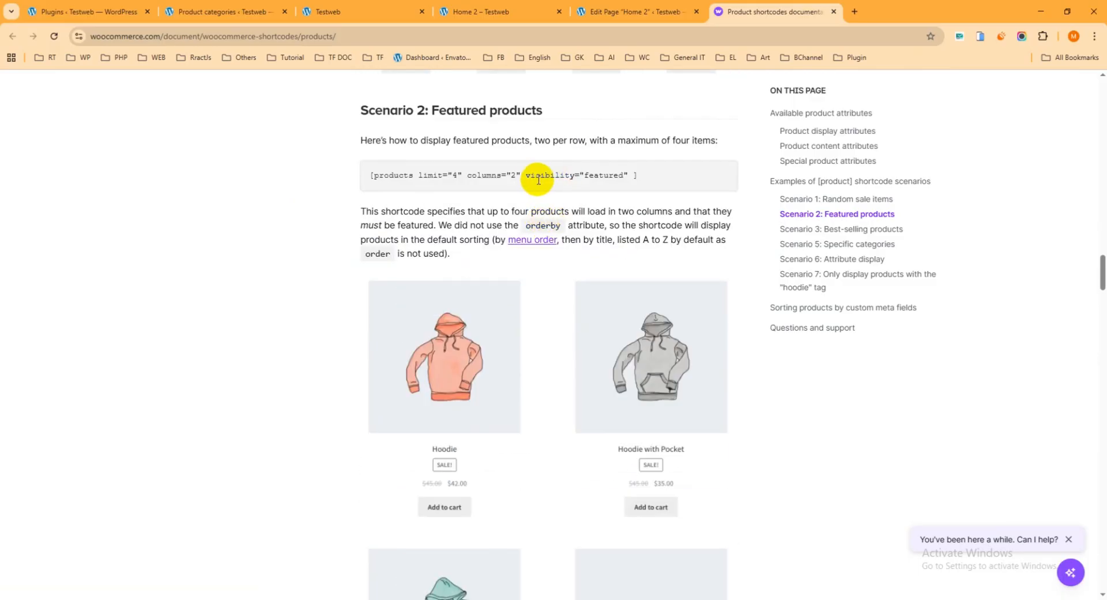
left_click_drag(526, 177, 628, 173)
left_click(617, 173)
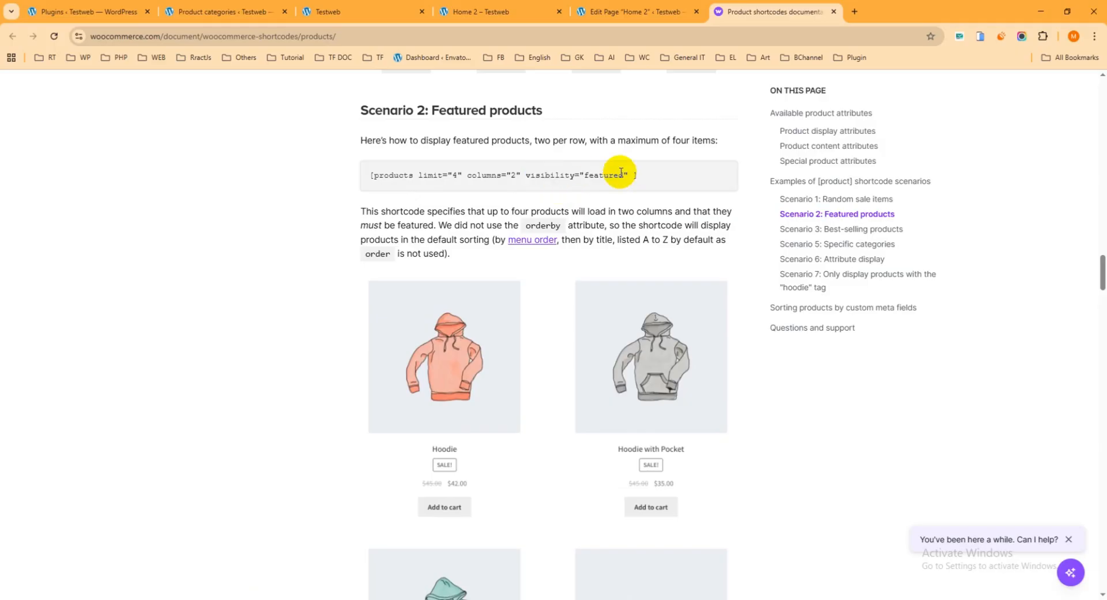
scroll(591, 180, "down", 12)
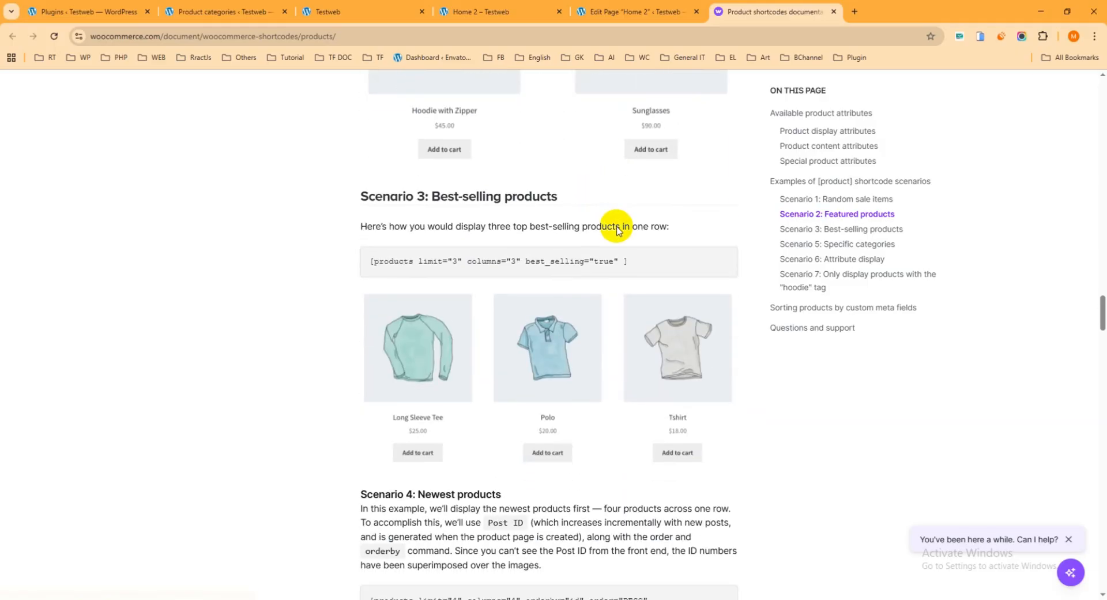
scroll(599, 255, "down", 8)
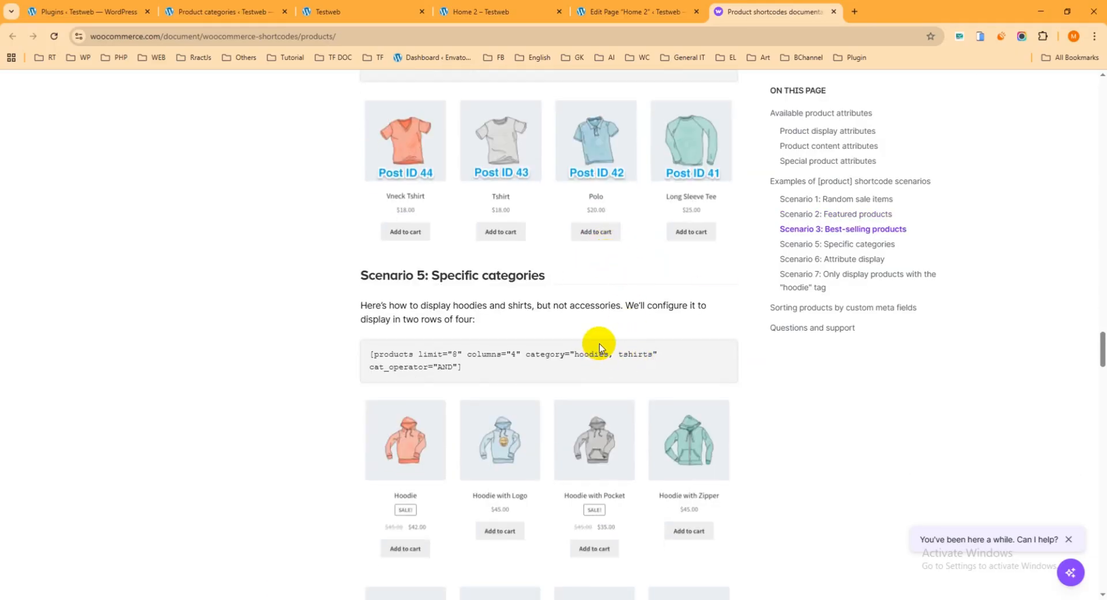
scroll(597, 344, "down", 1)
scroll(583, 352, "down", 13)
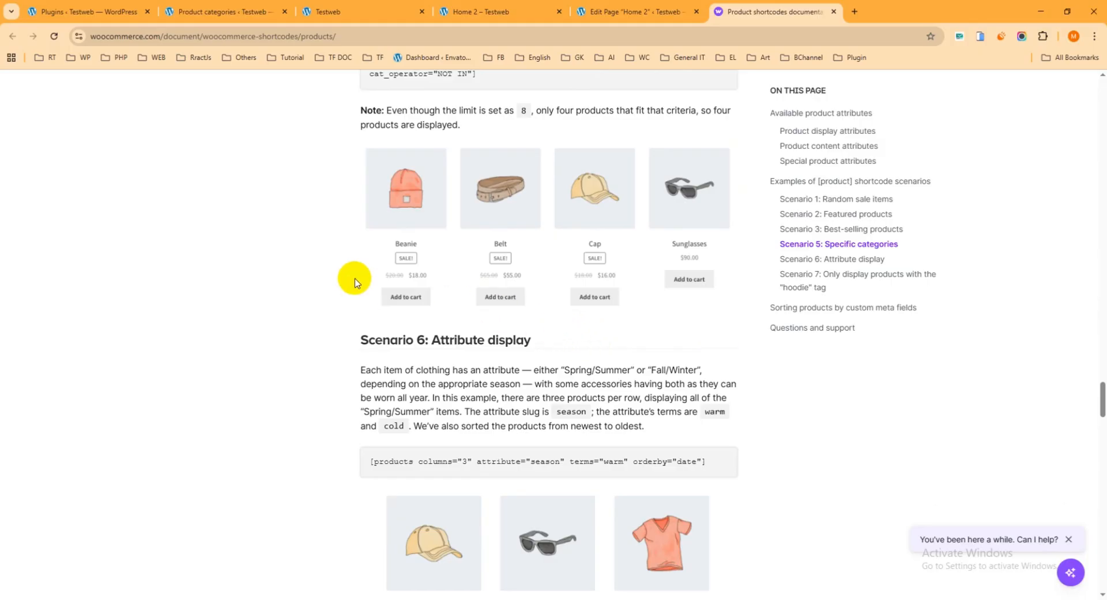
Close the Home 2 front-end view, its page editor and the product shortcodes documentation
left_click(539, 13)
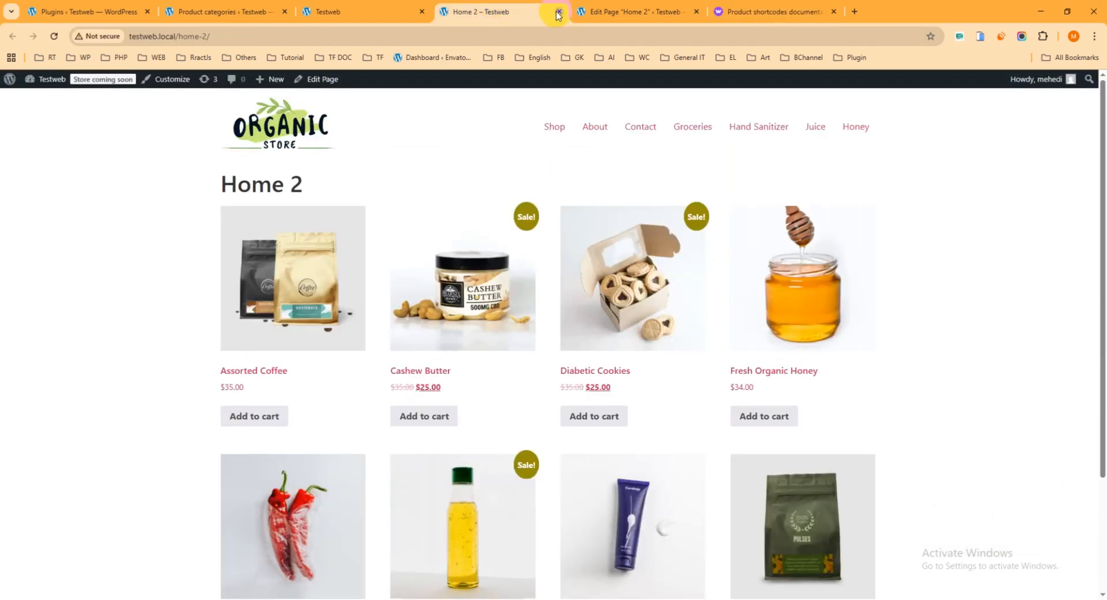
left_click(559, 12)
left_click(558, 12)
left_click(558, 11)
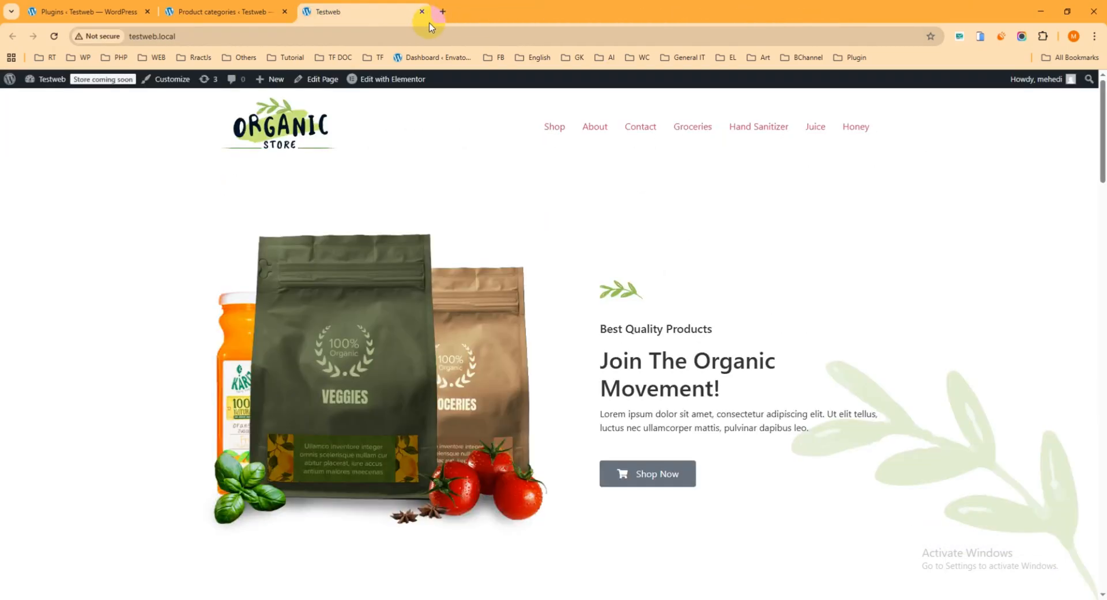
Look over the site's home page down to its Best Selling Products section and open the page in the Elementor editor in a new tab
scroll(526, 240, "down", 8)
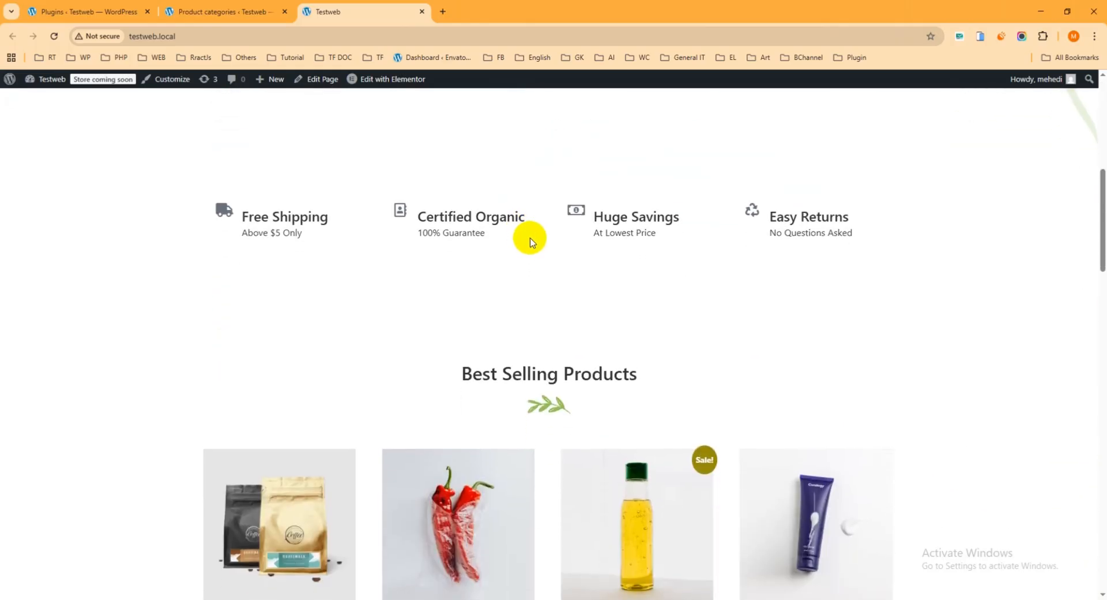
scroll(536, 233, "up", 7)
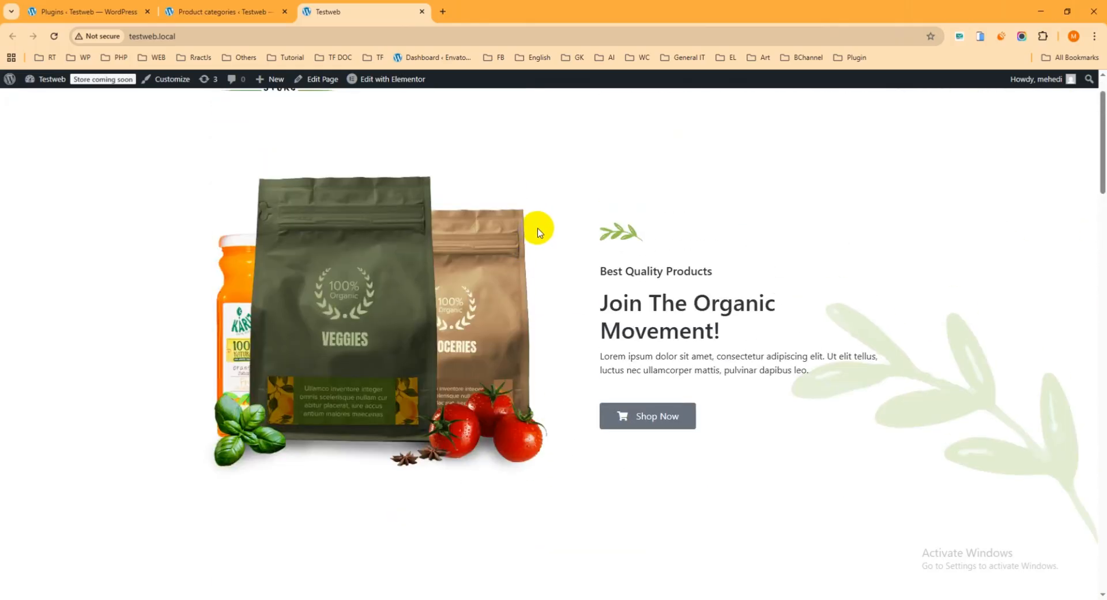
scroll(539, 231, "down", 4)
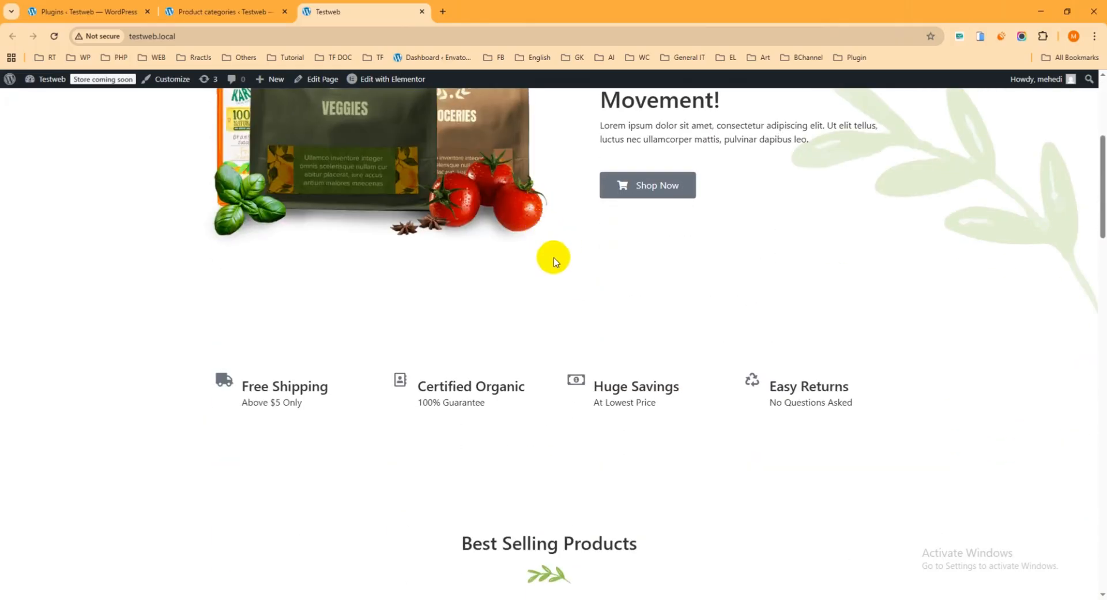
scroll(551, 256, "down", 3)
scroll(573, 254, "up", 5)
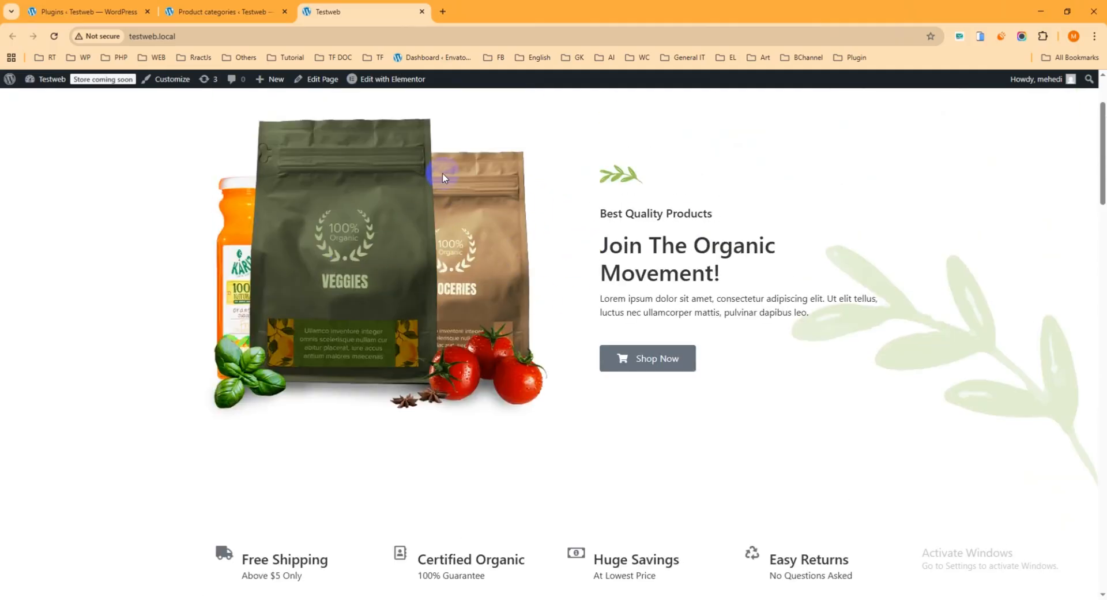
left_click(384, 81)
right_click(384, 76)
left_click(413, 91)
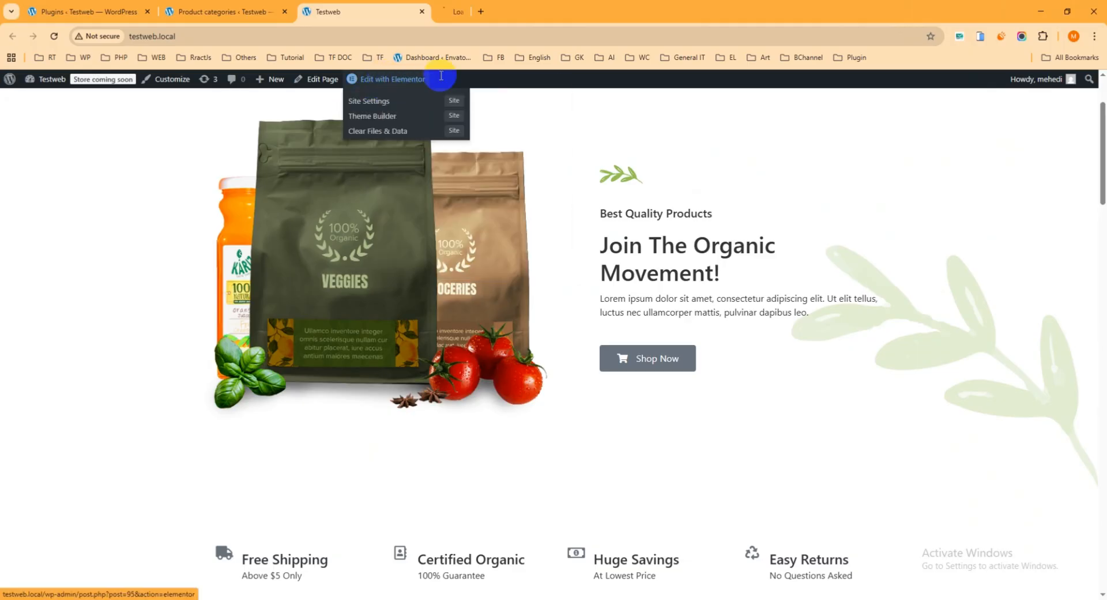
left_click(485, 11)
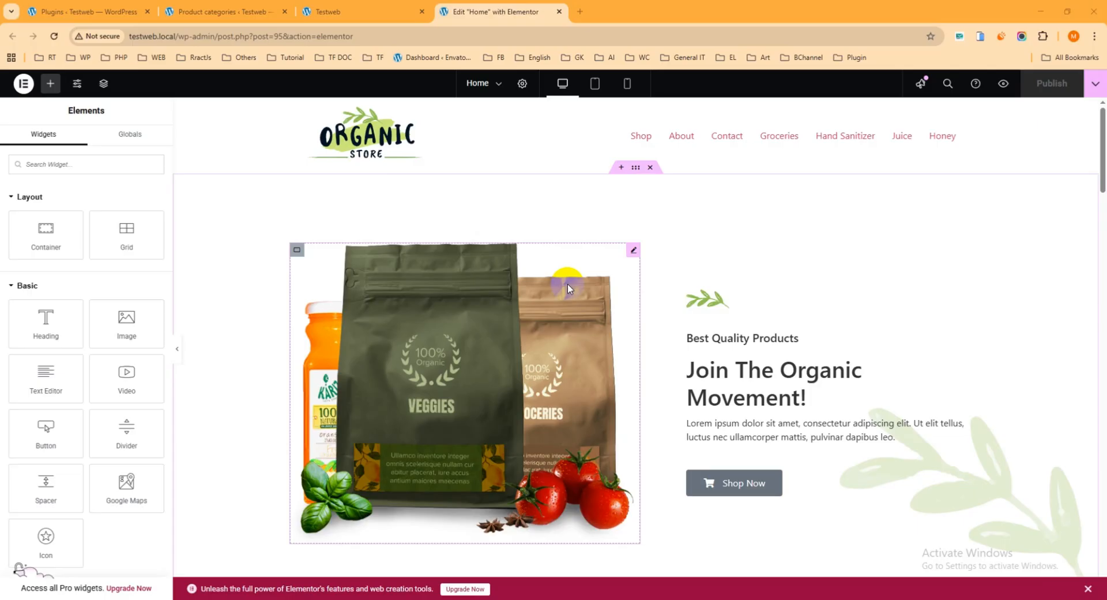
Search the WordPress plugin directory for "shopbuilder" and install and activate ShopBuilder – Elementor WooCommerce Builder Addons
left_click(78, 11)
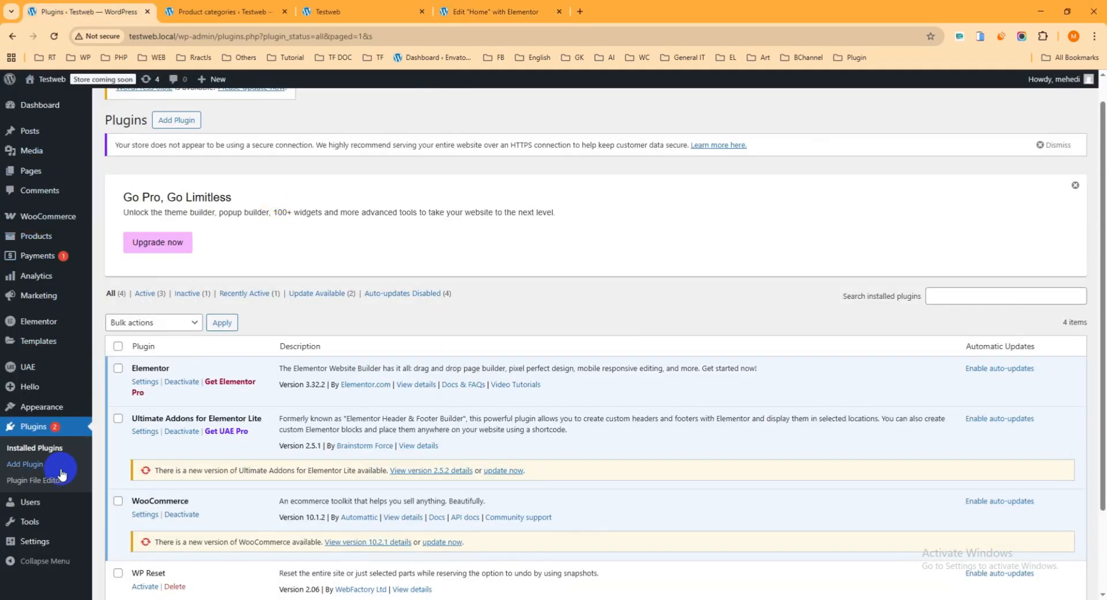
scroll(61, 436, "down", 2)
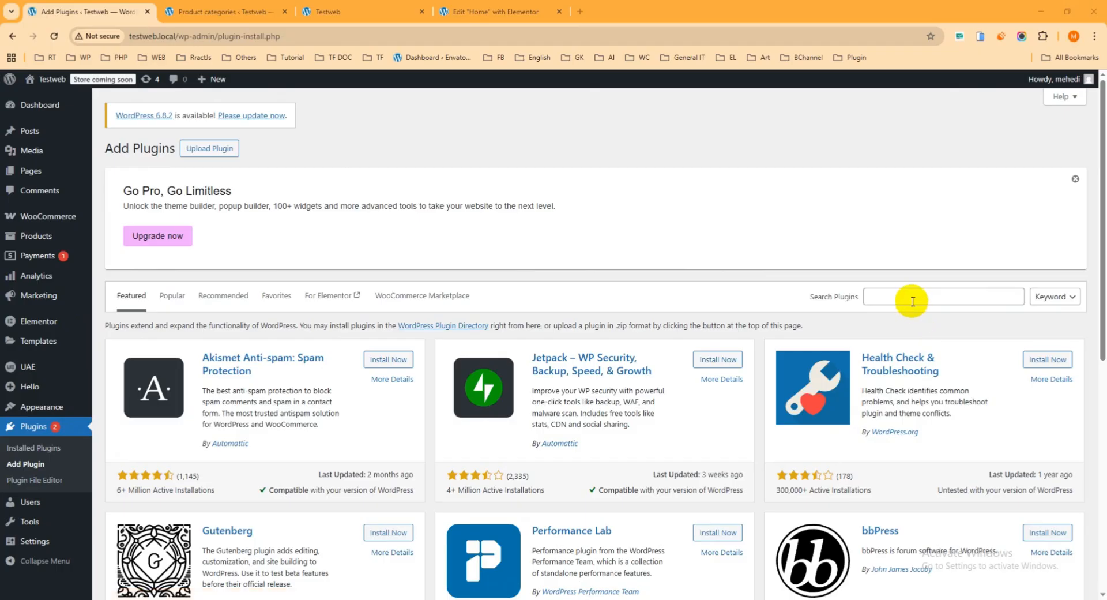
left_click(912, 298)
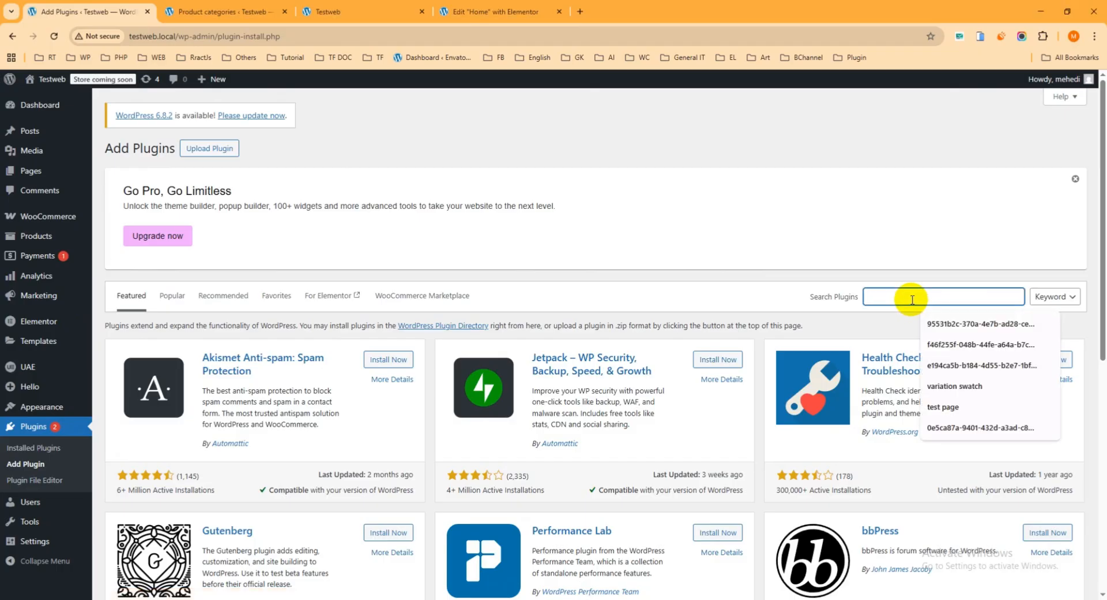
type("shopbuilder")
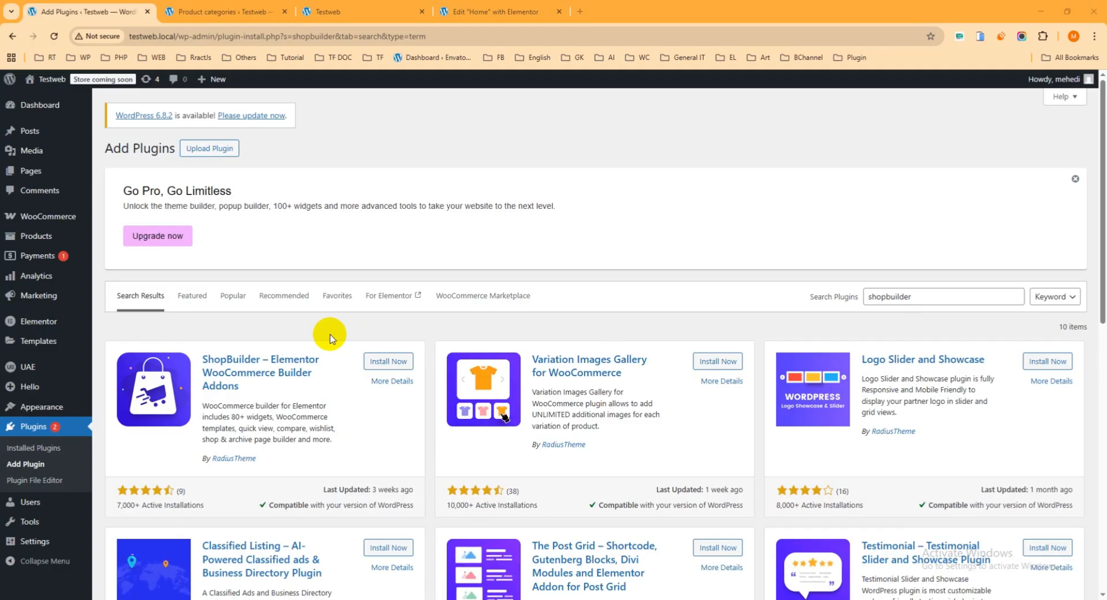
left_click(388, 362)
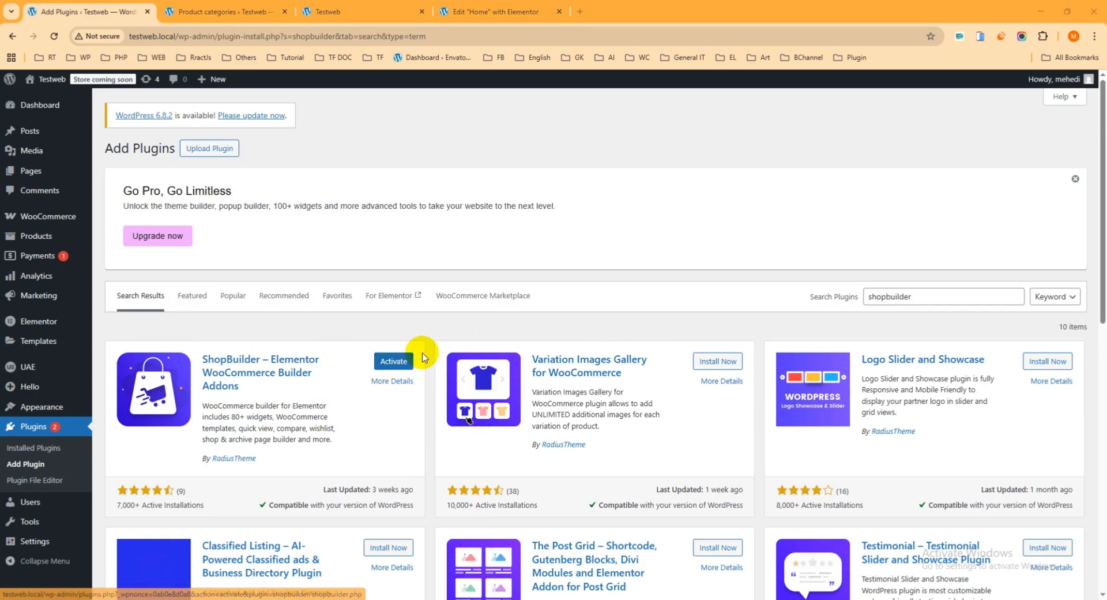
left_click(393, 363)
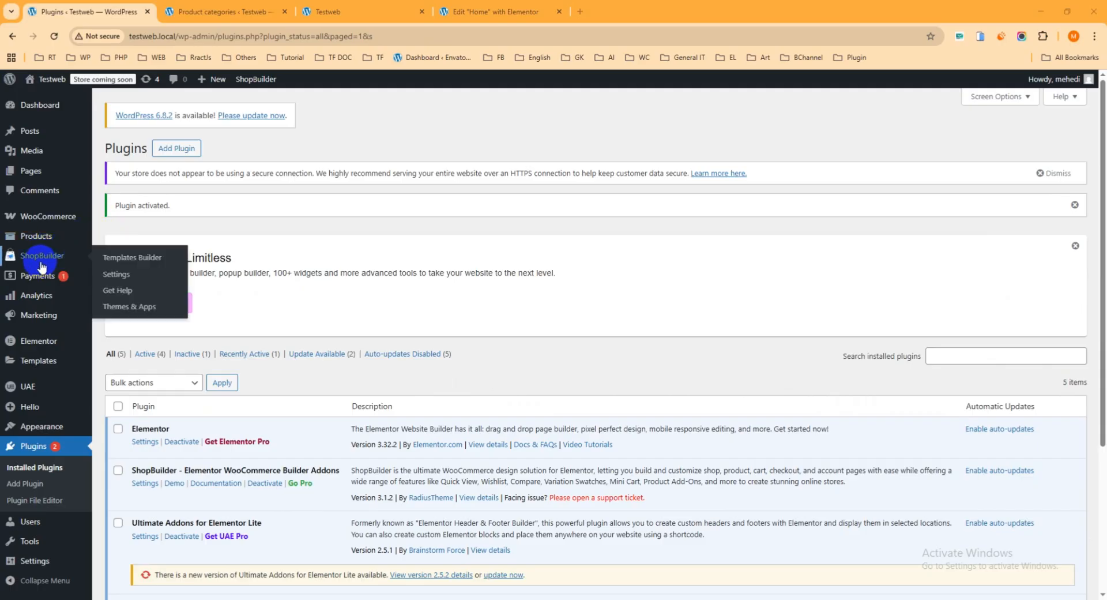
Open the ShopBuilder plugin's settings page in a new browser tab and switch to it
mouse_move(29, 254)
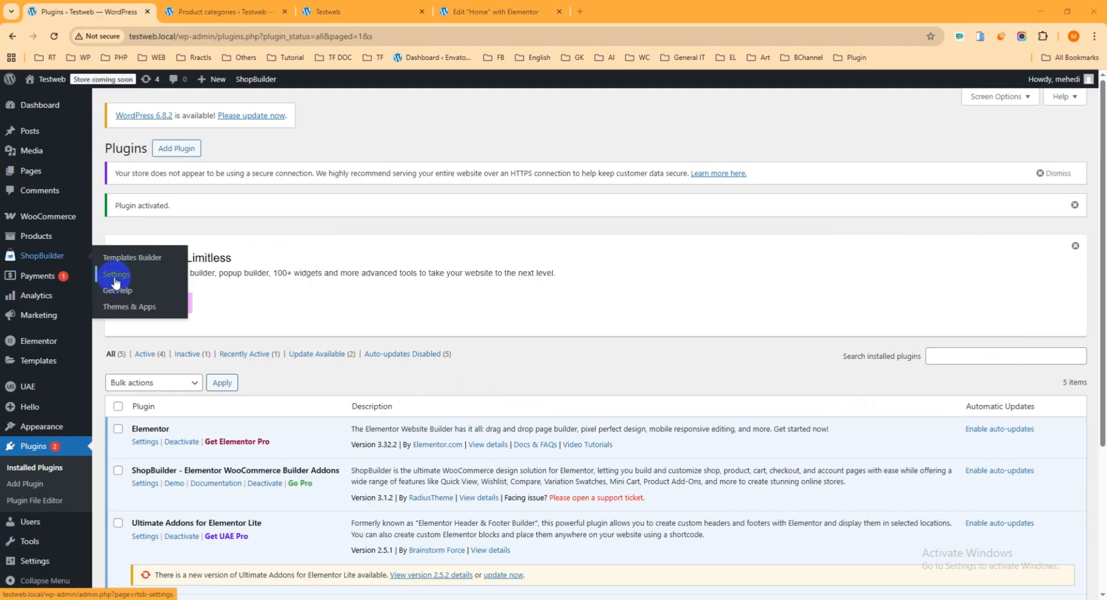
scroll(460, 249, "down", 2)
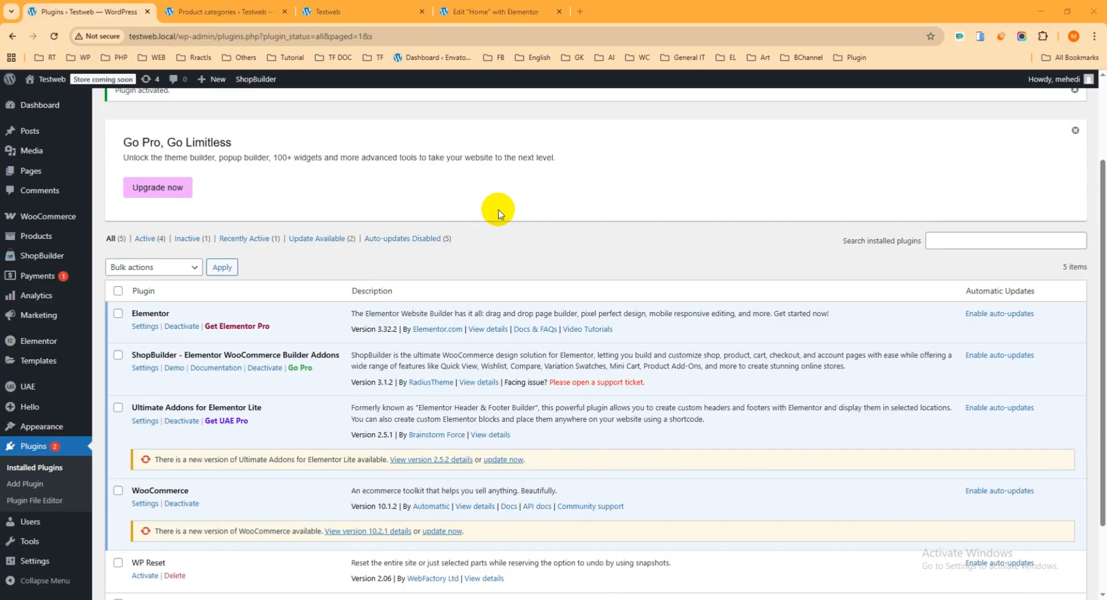
scroll(498, 214, "down", 1)
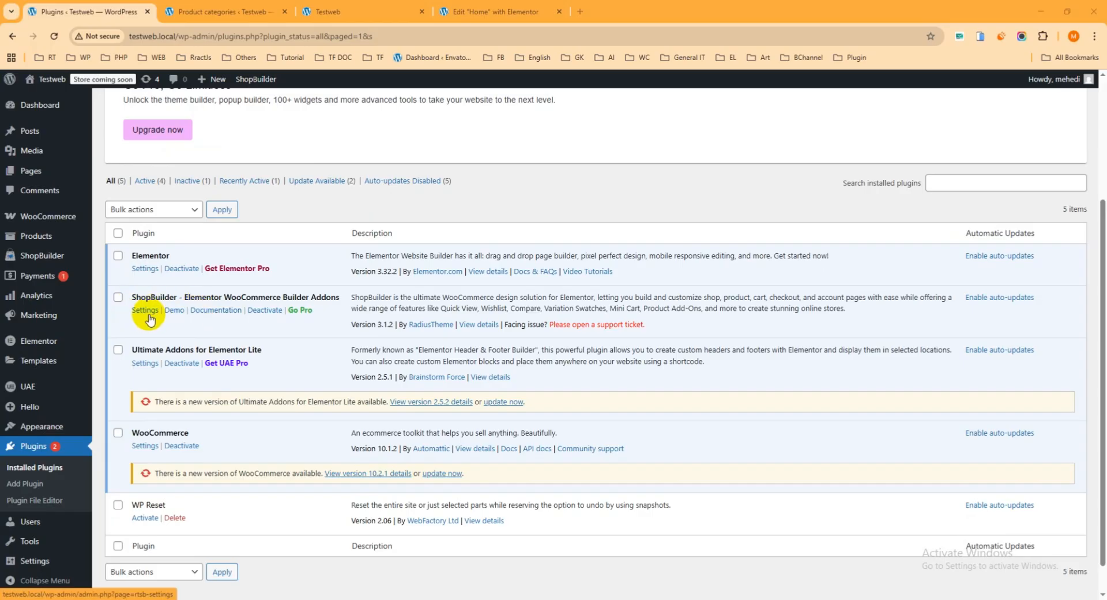
scroll(146, 314, "up", 3)
left_click(75, 255)
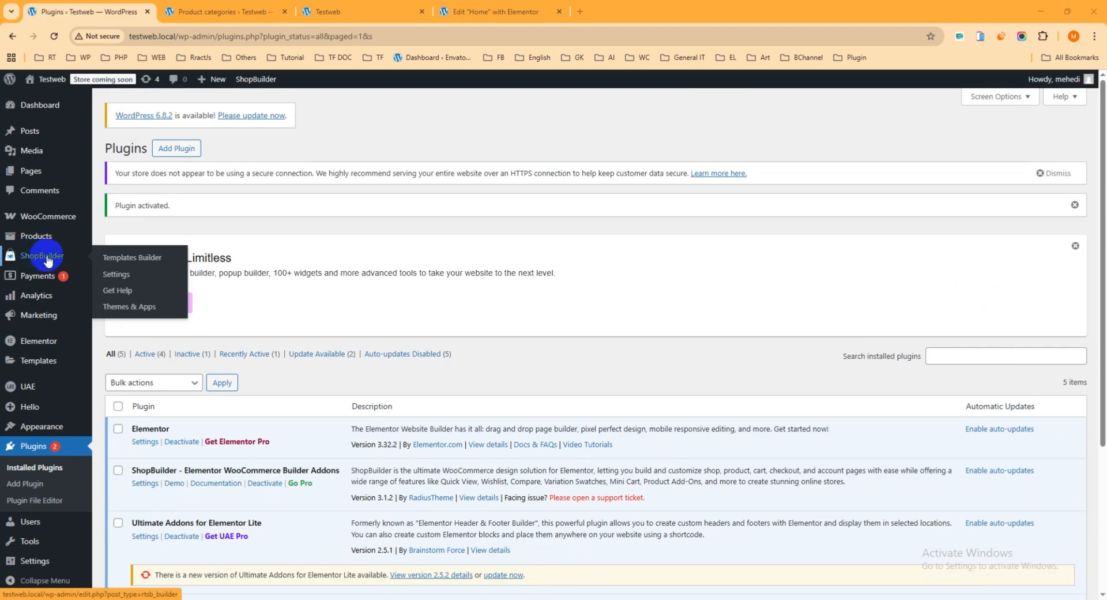
right_click(116, 277)
left_click(141, 285)
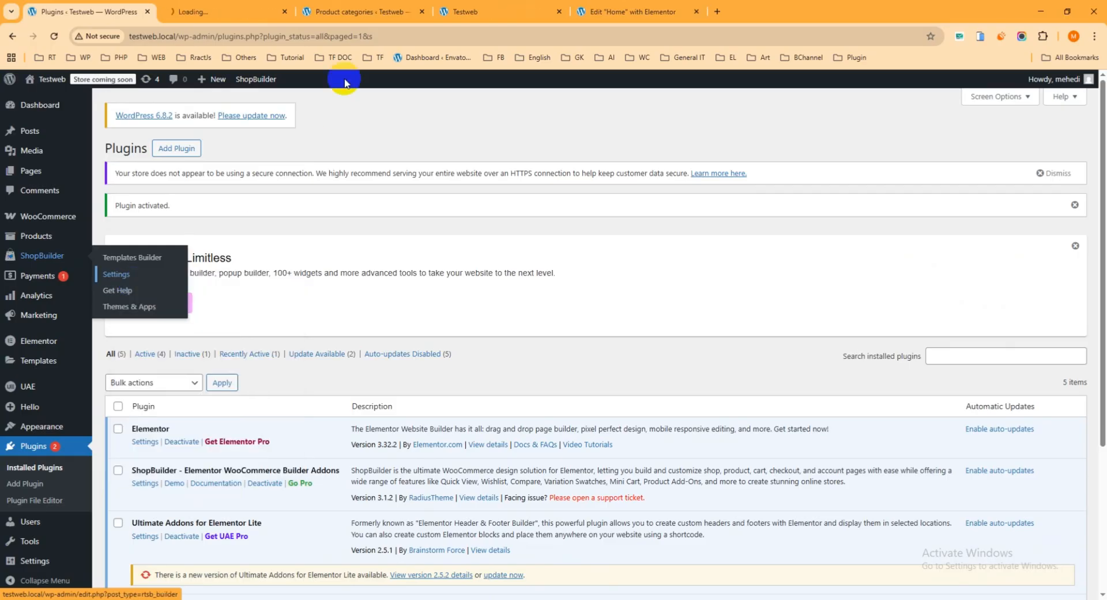
left_click(216, 8)
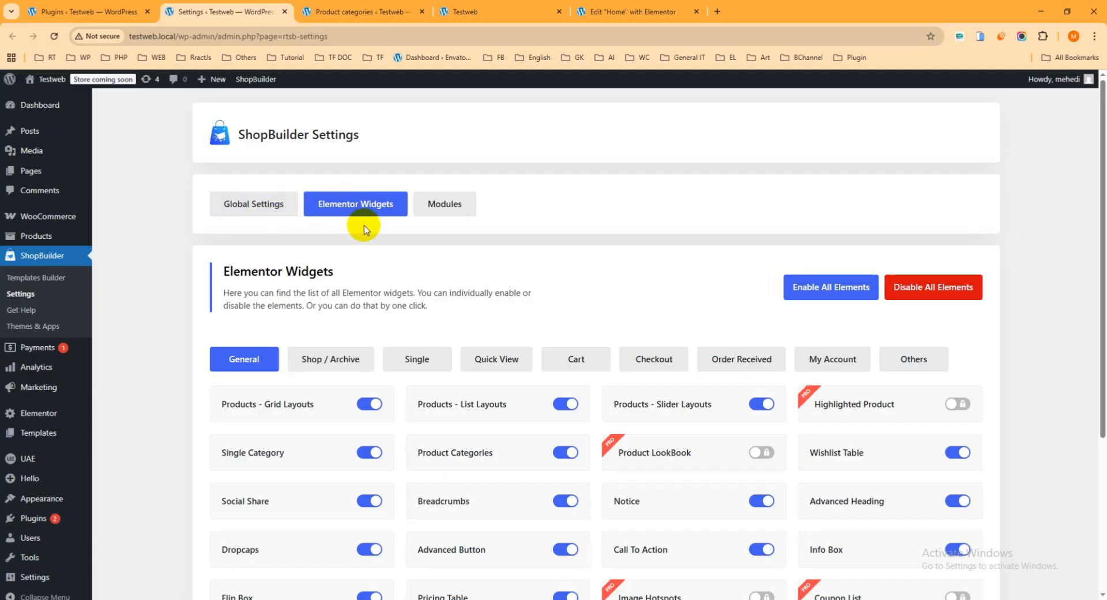
Review ShopBuilder's Global Settings and Modules sections and examine which General widgets are listed under Elementor Widgets
left_click(248, 206)
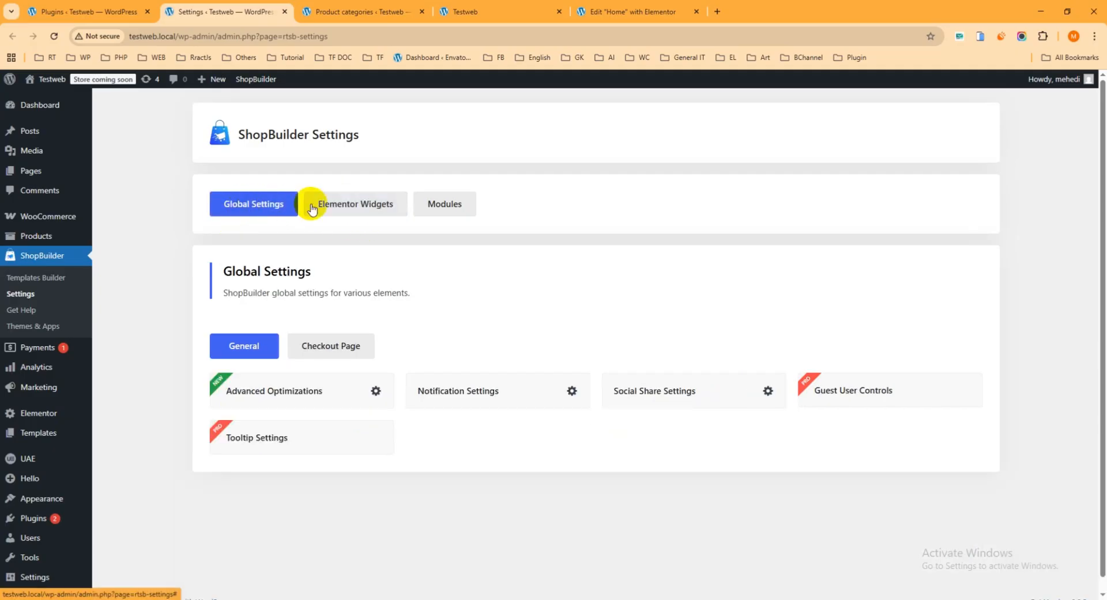
left_click(352, 206)
left_click(449, 205)
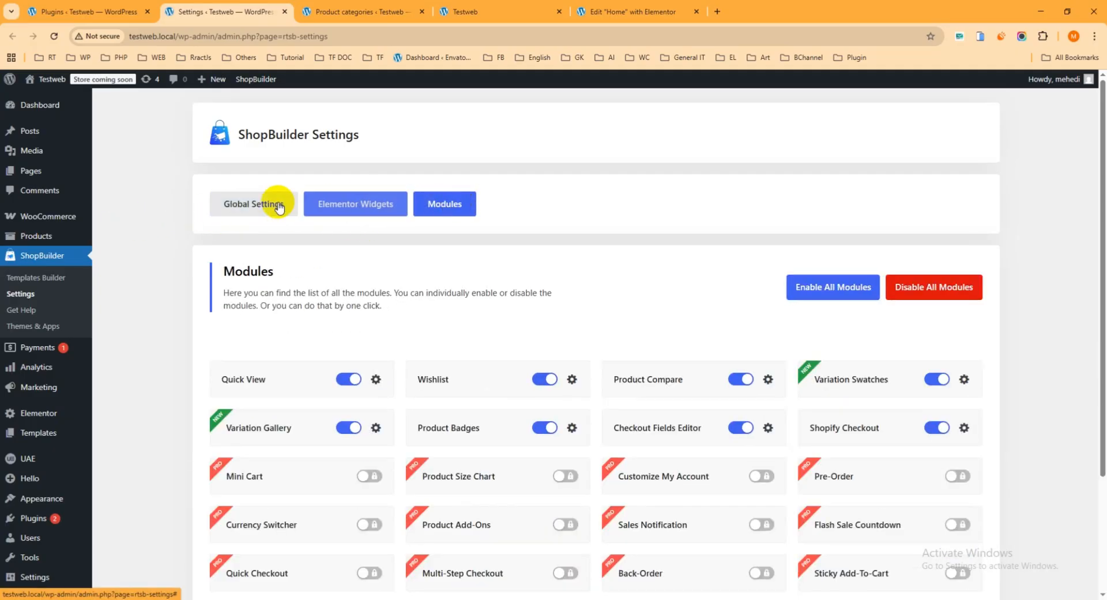
left_click(236, 205)
left_click(337, 207)
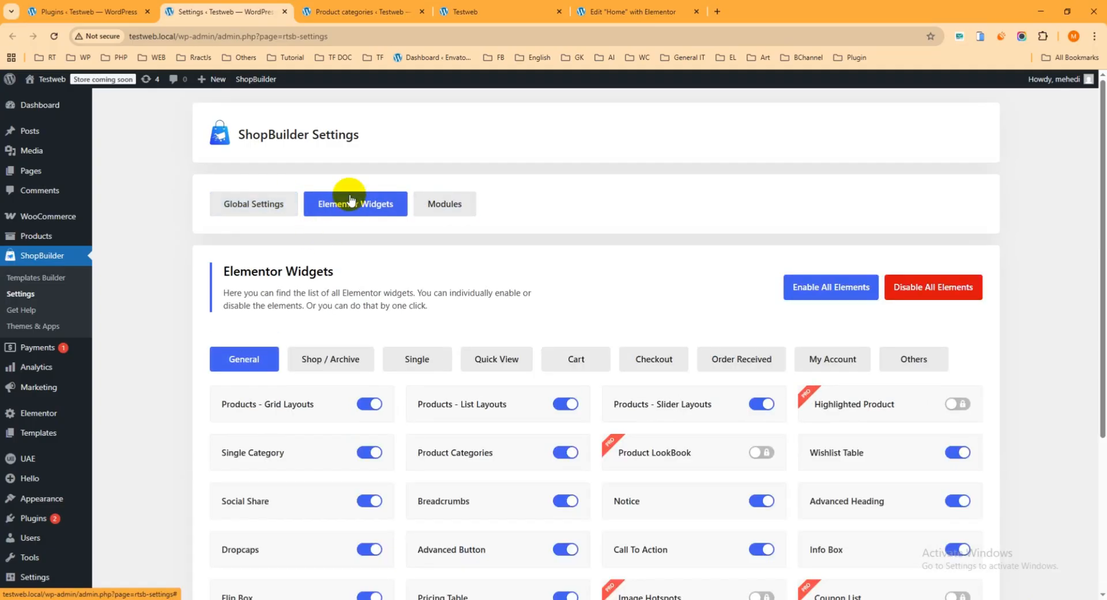
scroll(337, 209, "down", 2)
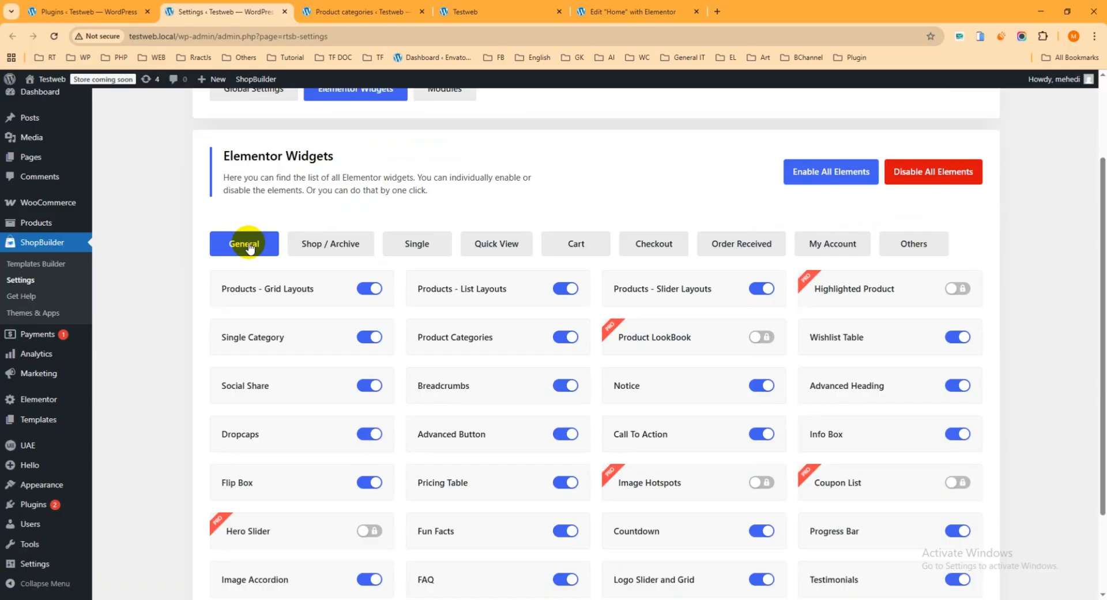
scroll(245, 248, "down", 1)
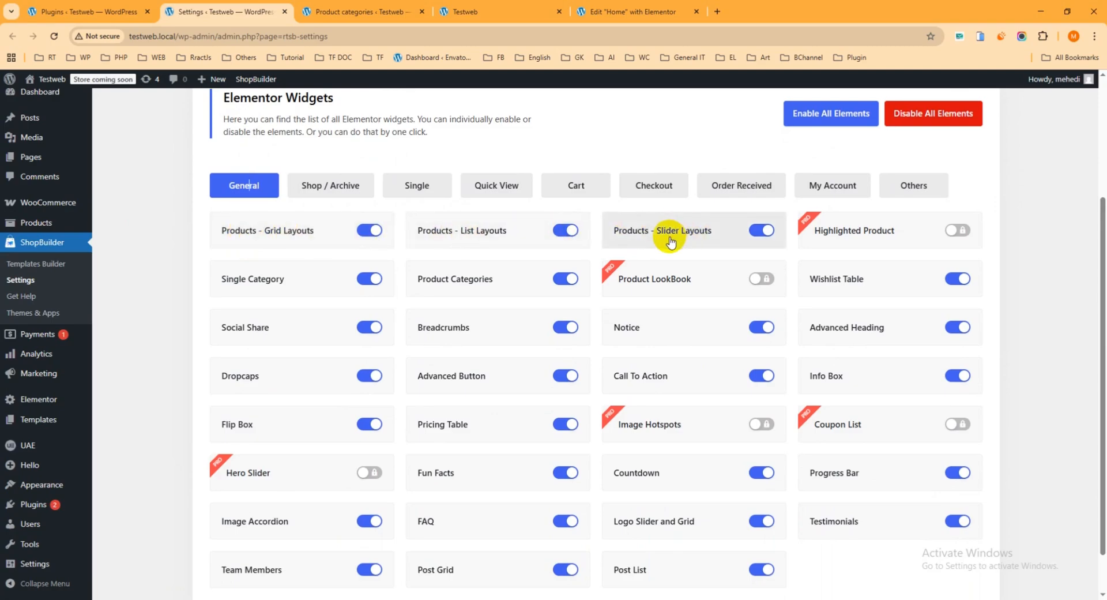
scroll(667, 240, "down", 1)
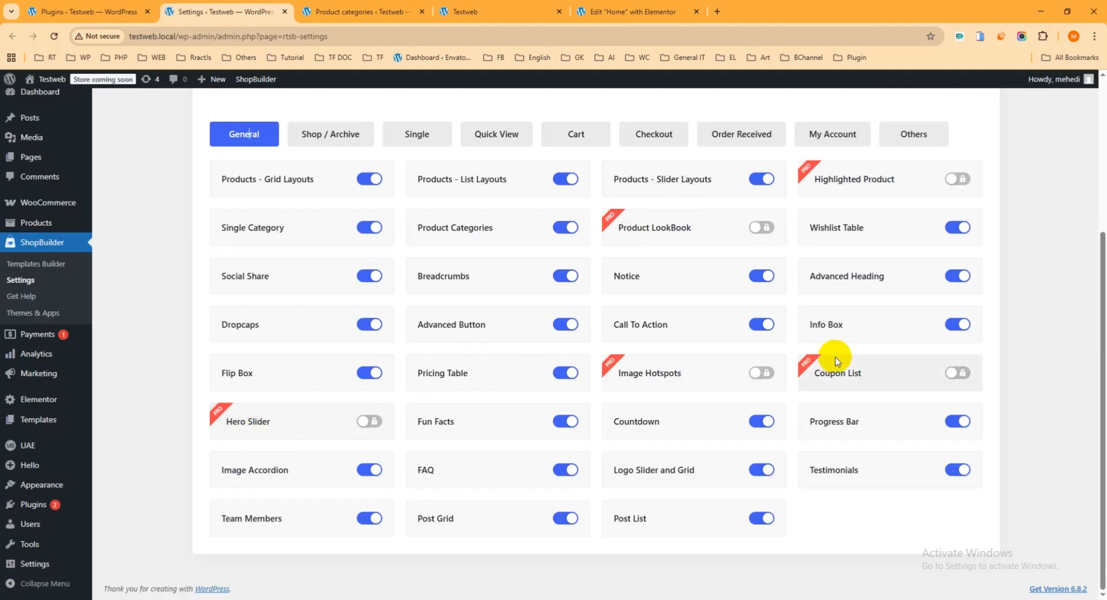
scroll(757, 338, "up", 3)
scroll(772, 363, "down", 2)
scroll(462, 279, "down", 1)
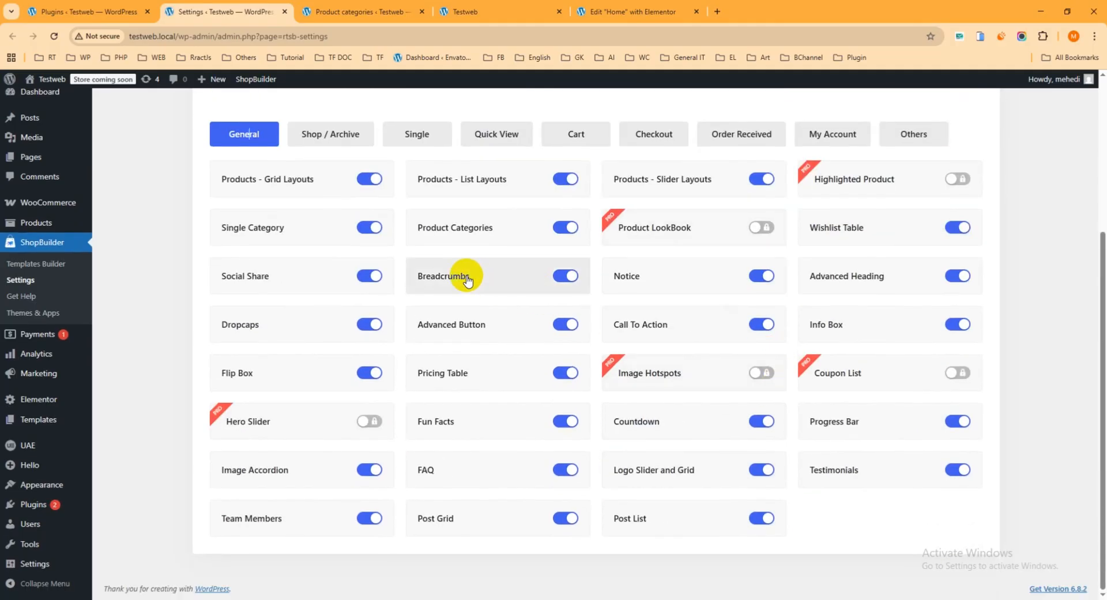
scroll(487, 257, "up", 3)
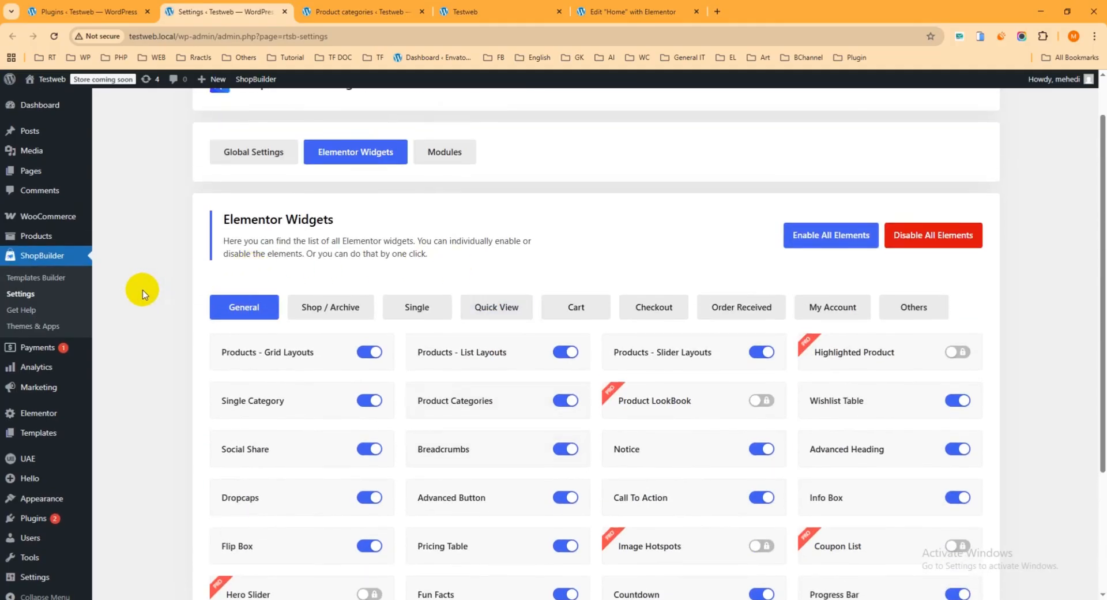
Switch the Products grid, list and slider layout widgets off and back on in the General widgets list
scroll(153, 284, "down", 1)
scroll(153, 284, "down", 2)
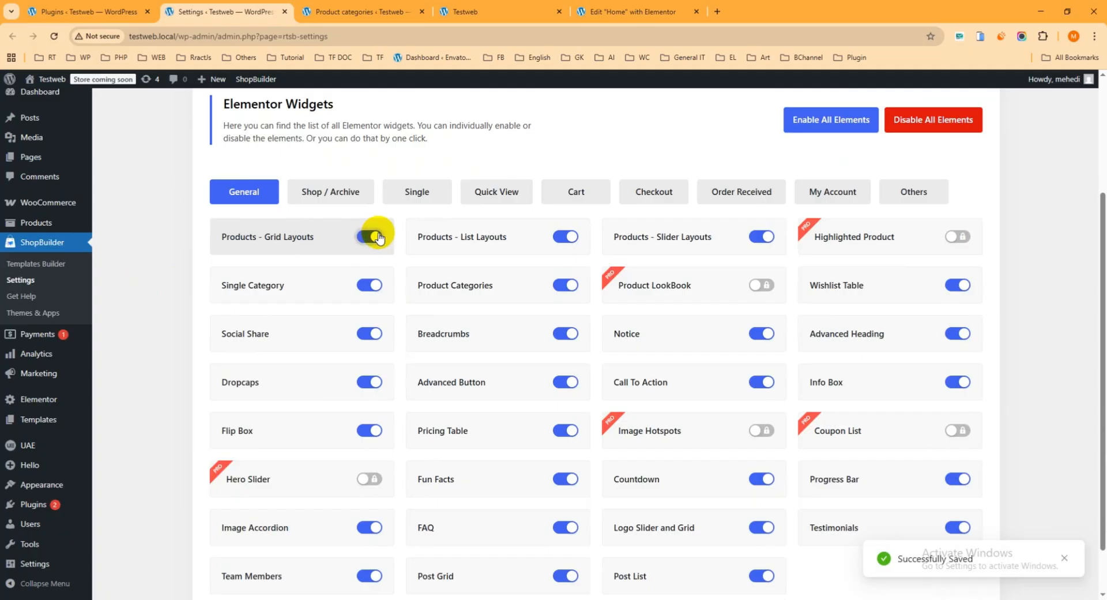
left_click(566, 236)
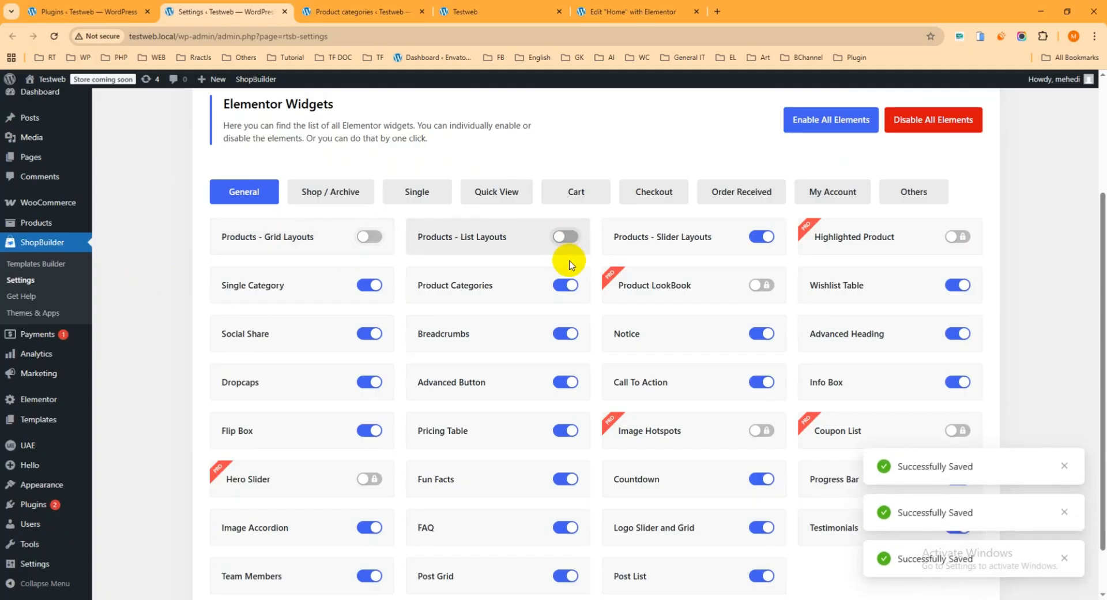
left_click(766, 237)
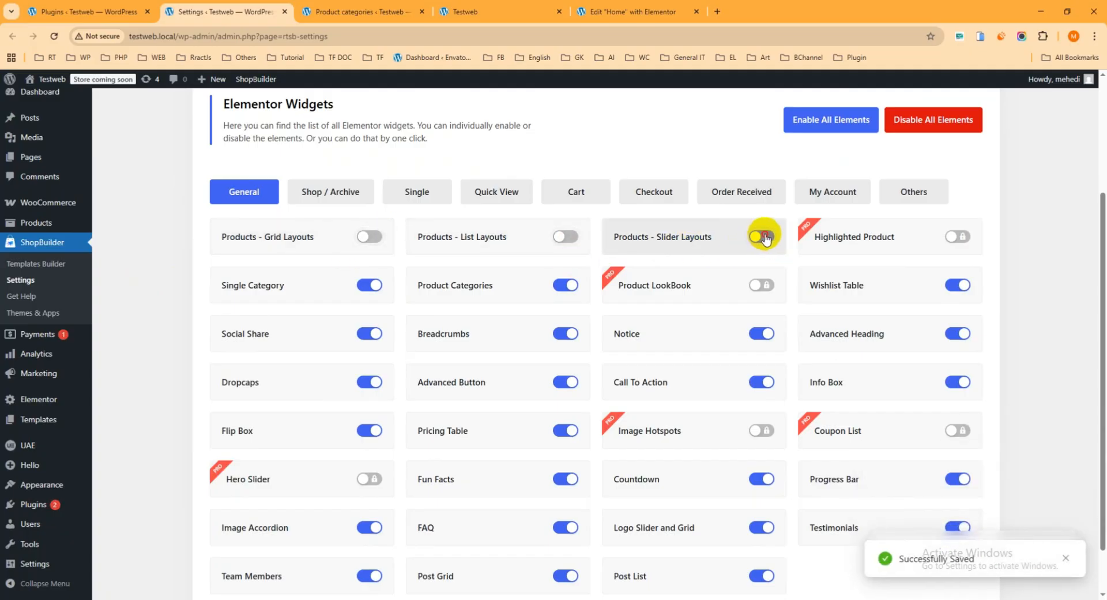
left_click(567, 236)
left_click(366, 238)
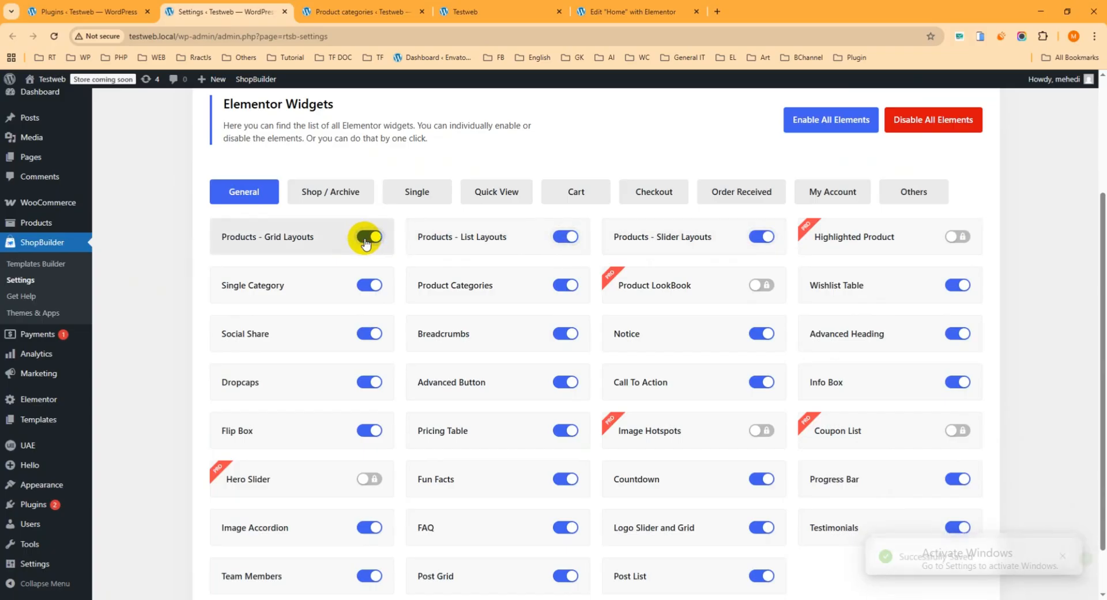
Enable all of ShopBuilder's Elementor widgets and leave the Products - Grid Layouts widget switched on
scroll(550, 196, "up", 2)
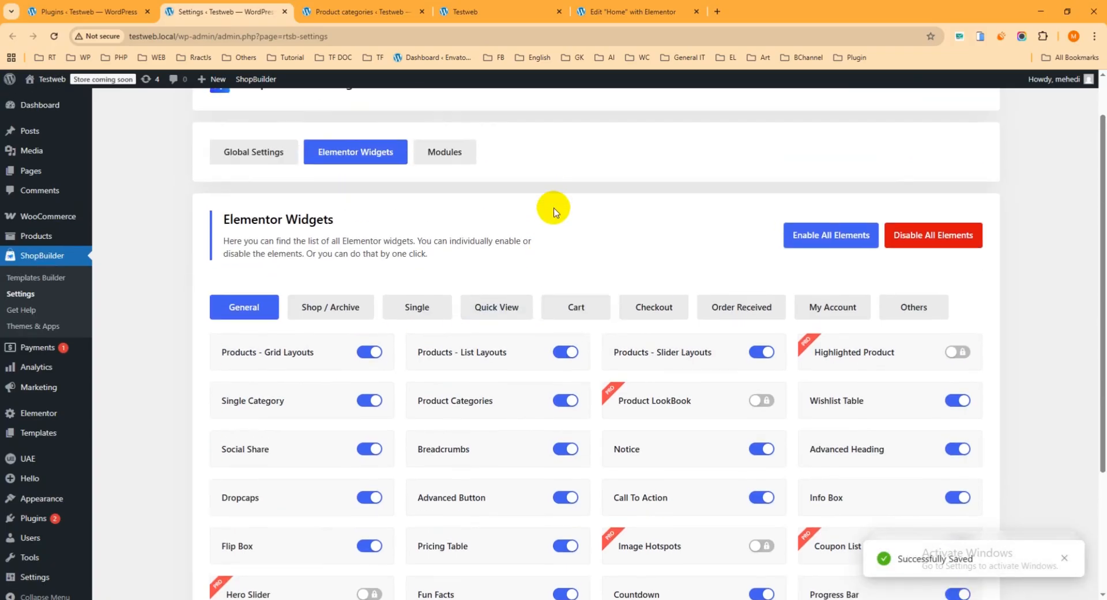
left_click(813, 235)
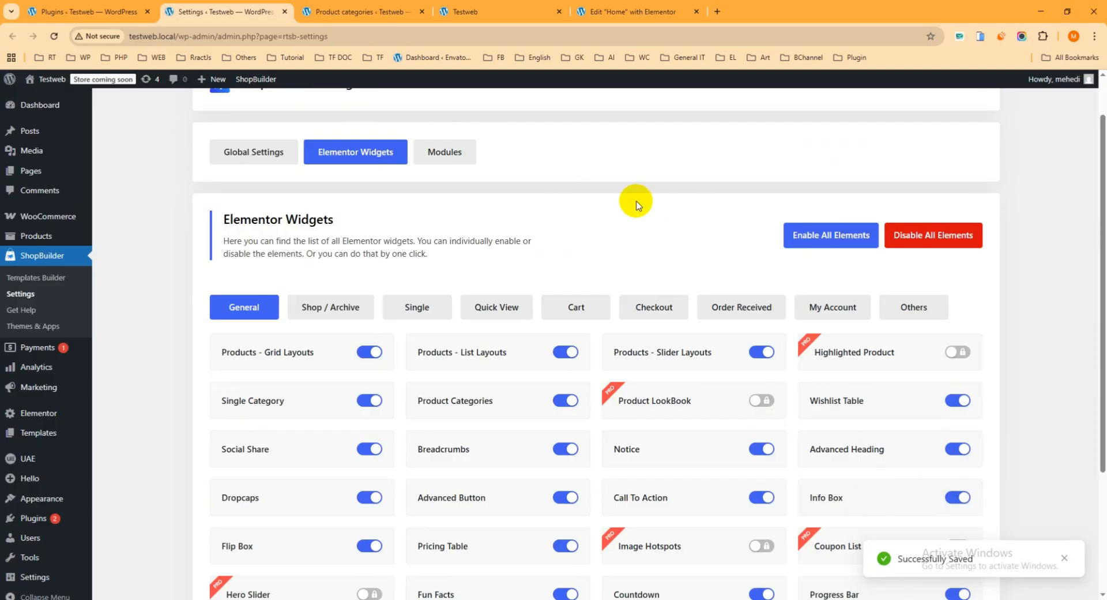
scroll(265, 306, "down", 1)
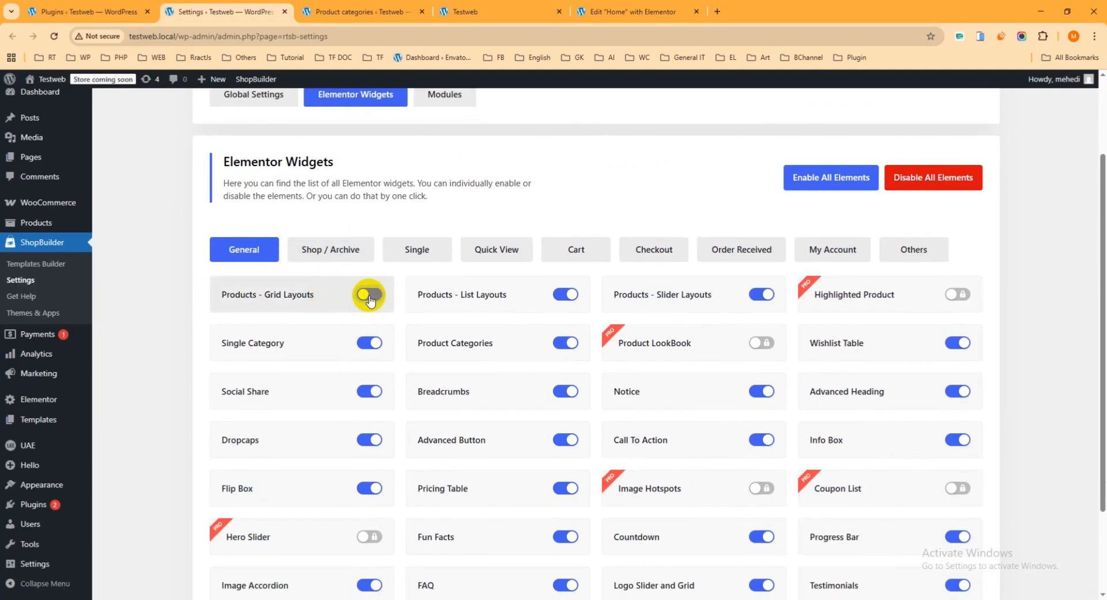
left_click(369, 295)
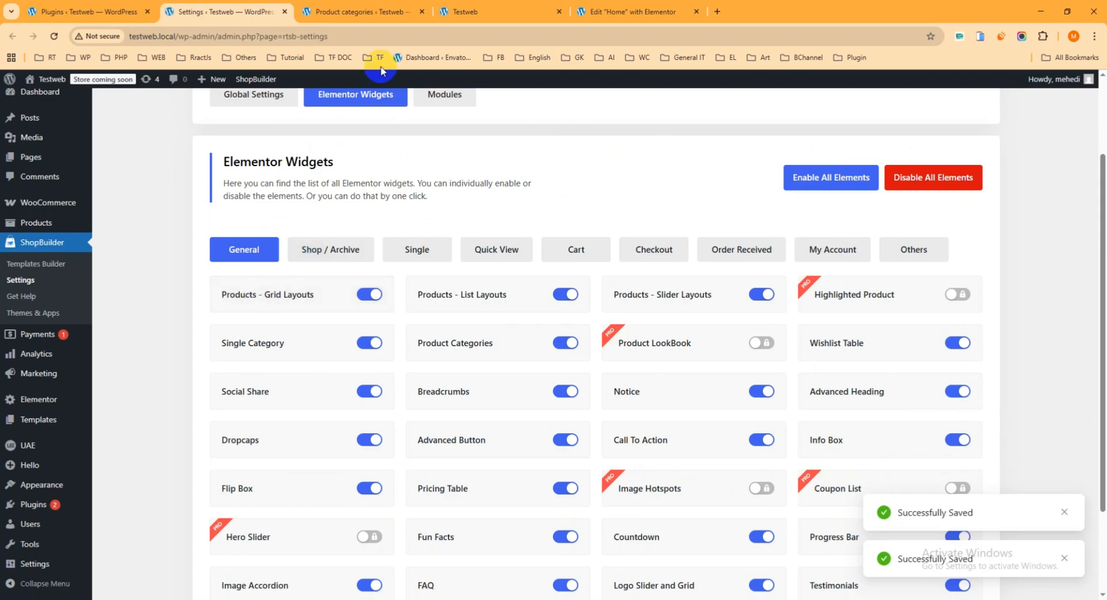
Reload the Home page's Elementor editor and add a single-column Flexbox container between the hero section and the empty container
left_click(388, 13)
left_click(600, 31)
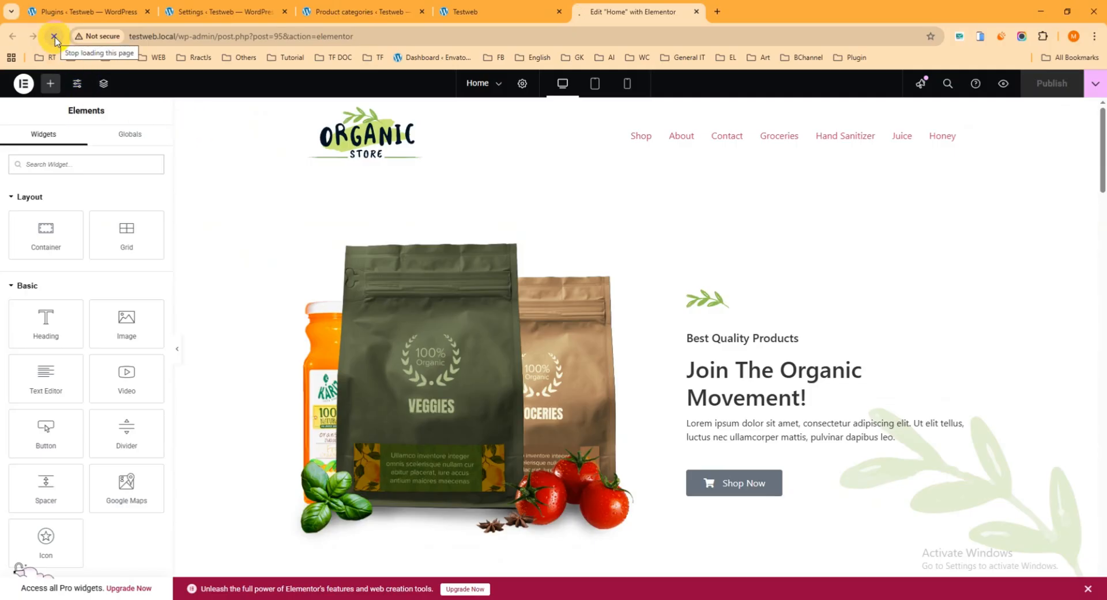
scroll(701, 310, "down", 5)
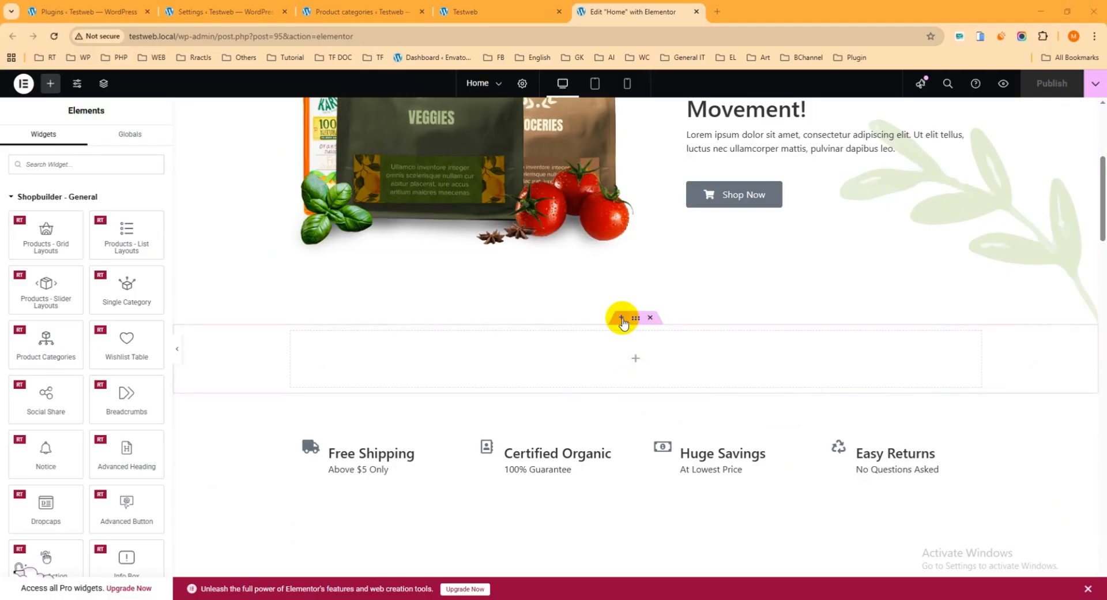
left_click(620, 321)
left_click(608, 377)
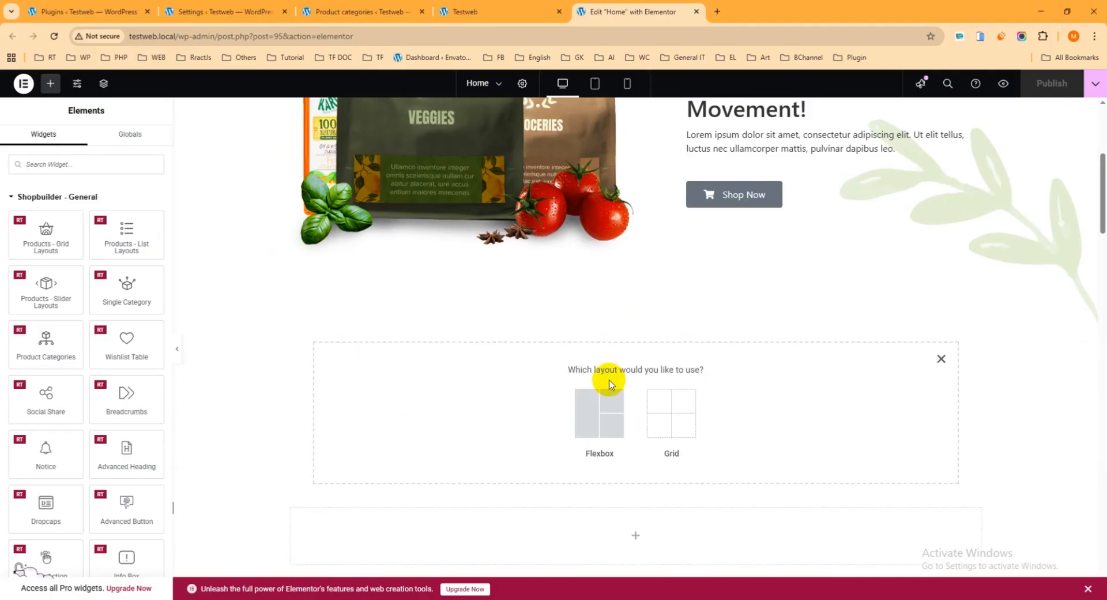
left_click(596, 415)
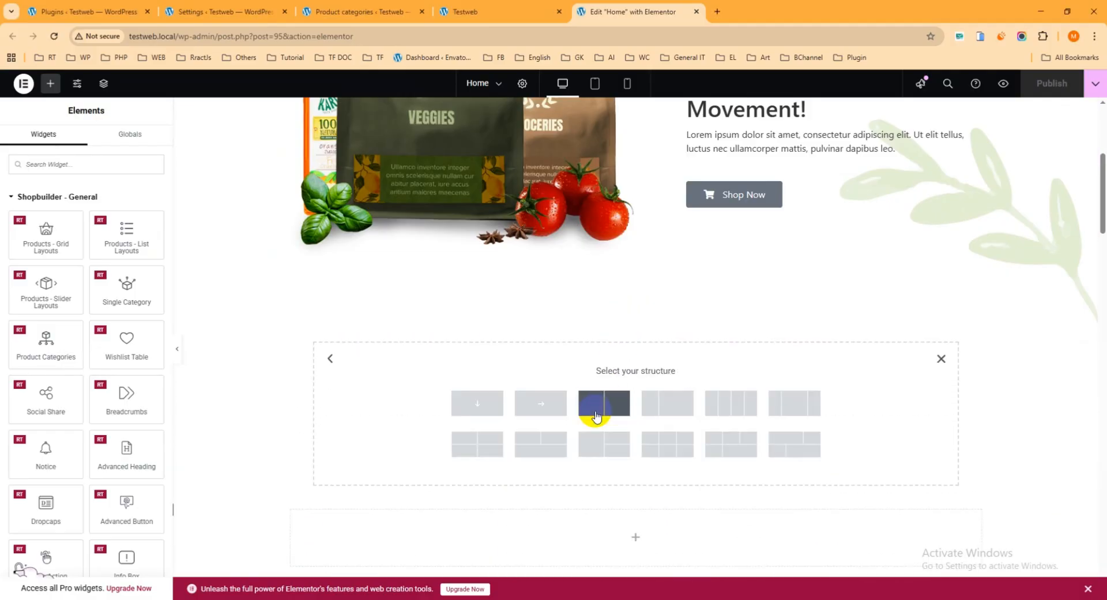
left_click(478, 404)
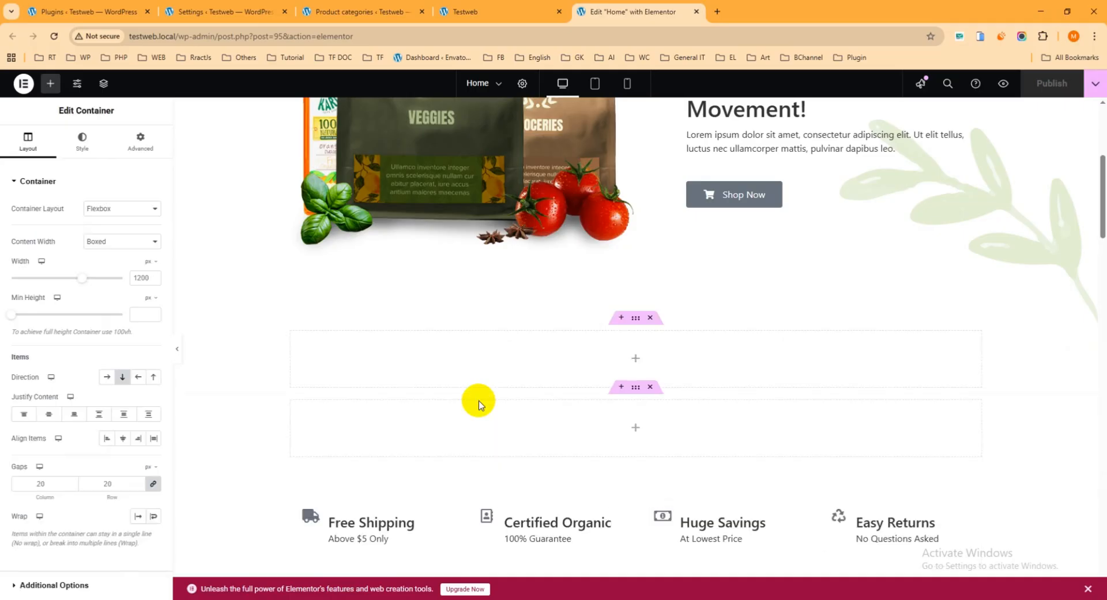
Examine the editor's widget categories, collapsing Shopbuilder - General, Layout, Basic, Pro, General and Link In Bio
left_click(638, 360)
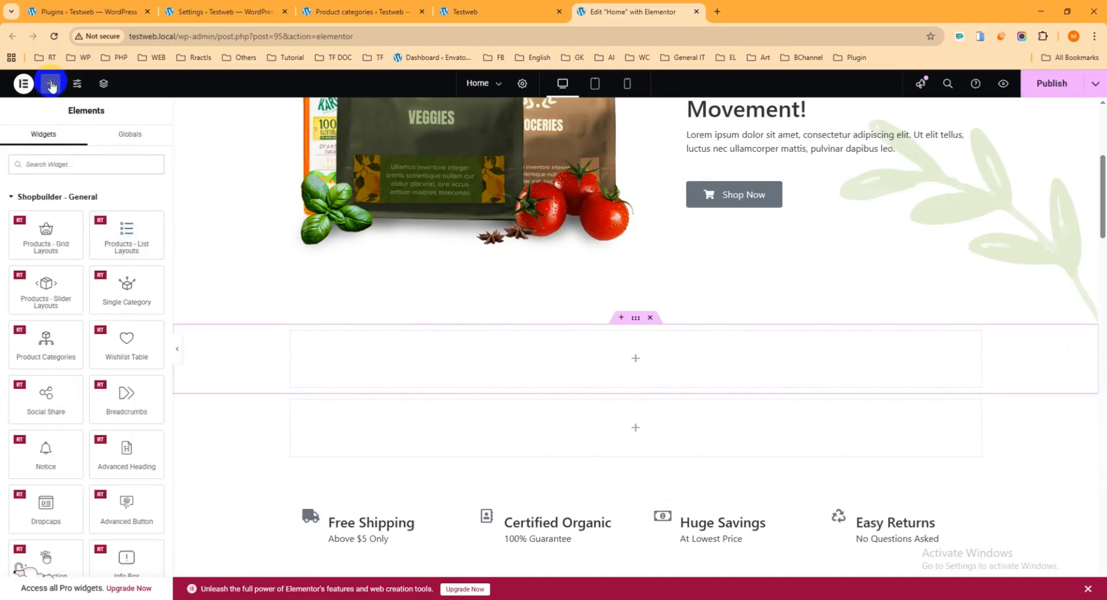
left_click(56, 163)
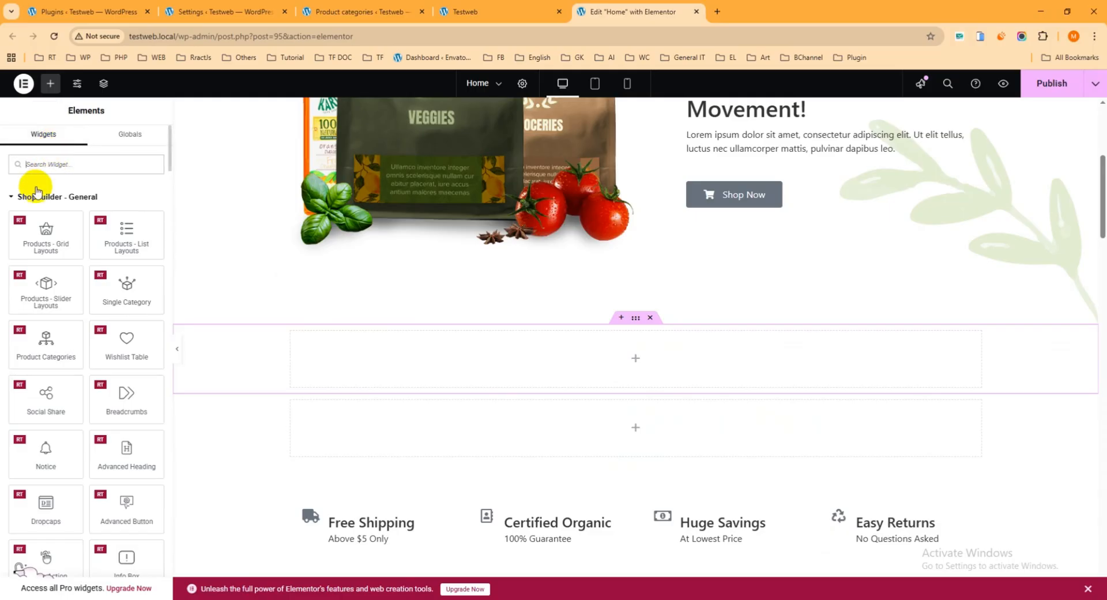
left_click(13, 197)
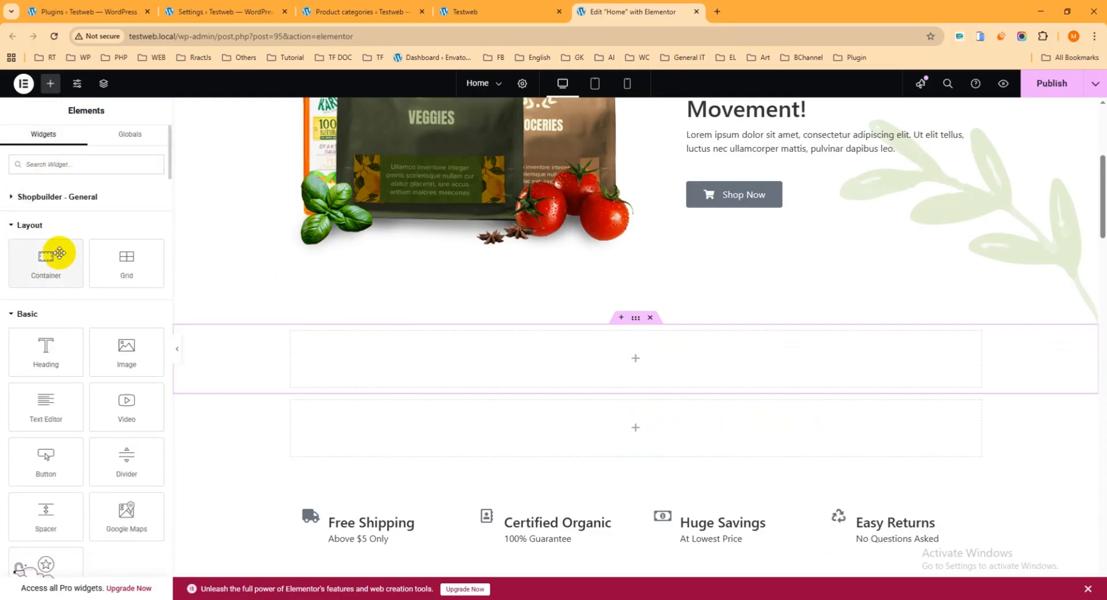
left_click(17, 225)
left_click(16, 253)
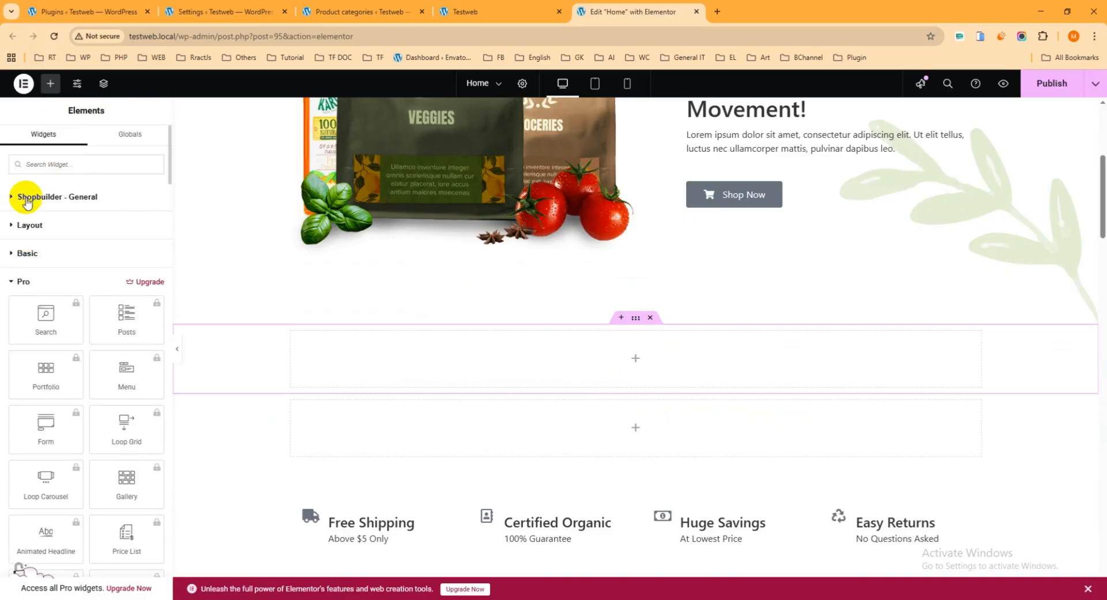
left_click(14, 283)
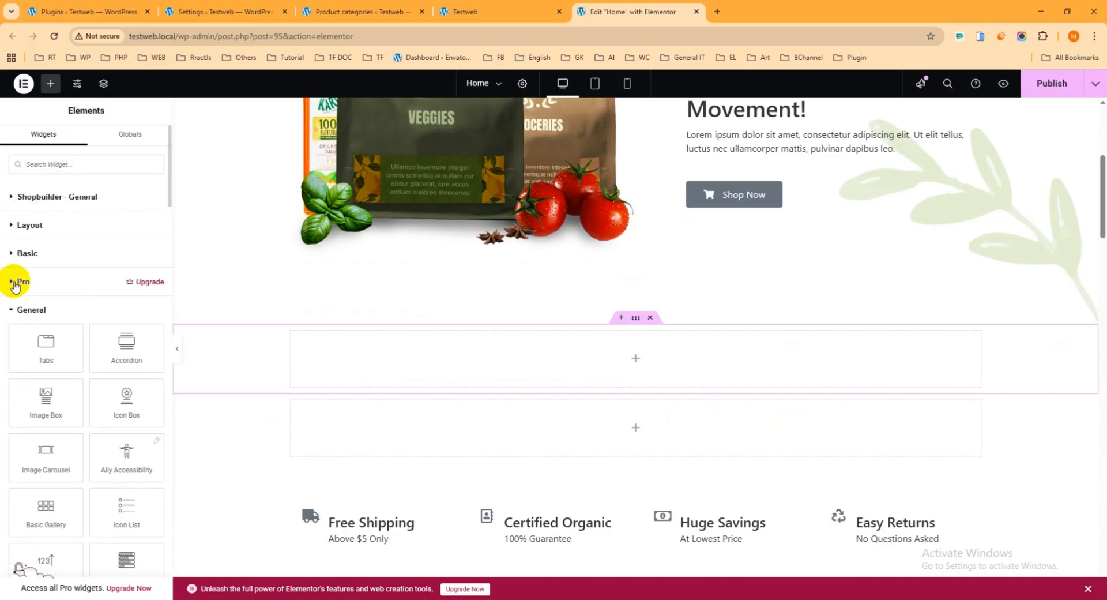
left_click(16, 316)
left_click(20, 340)
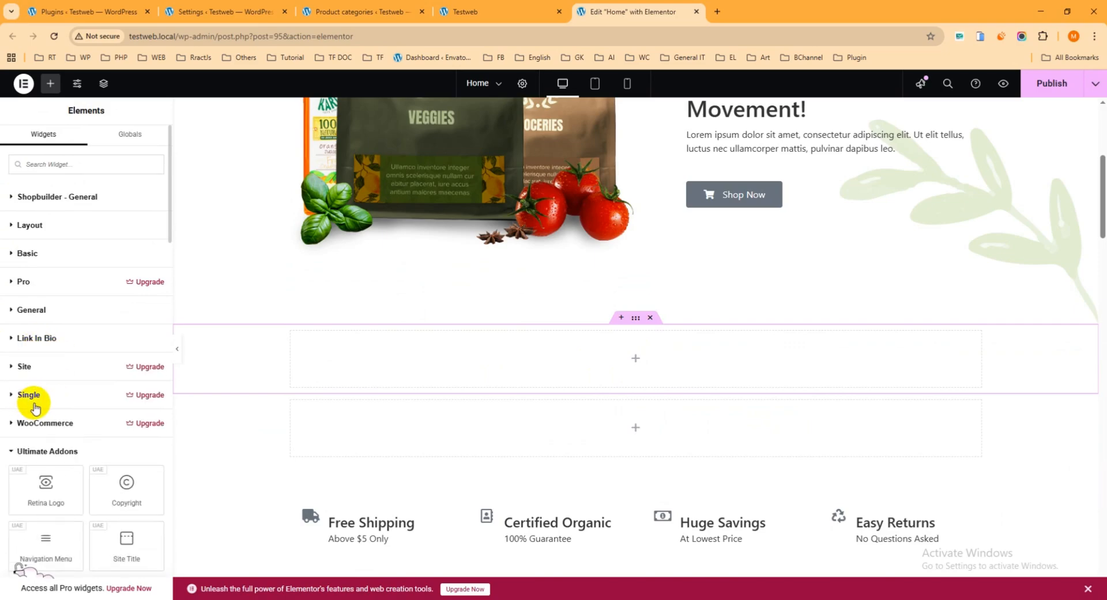
scroll(79, 462, "down", 3)
scroll(74, 437, "up", 3)
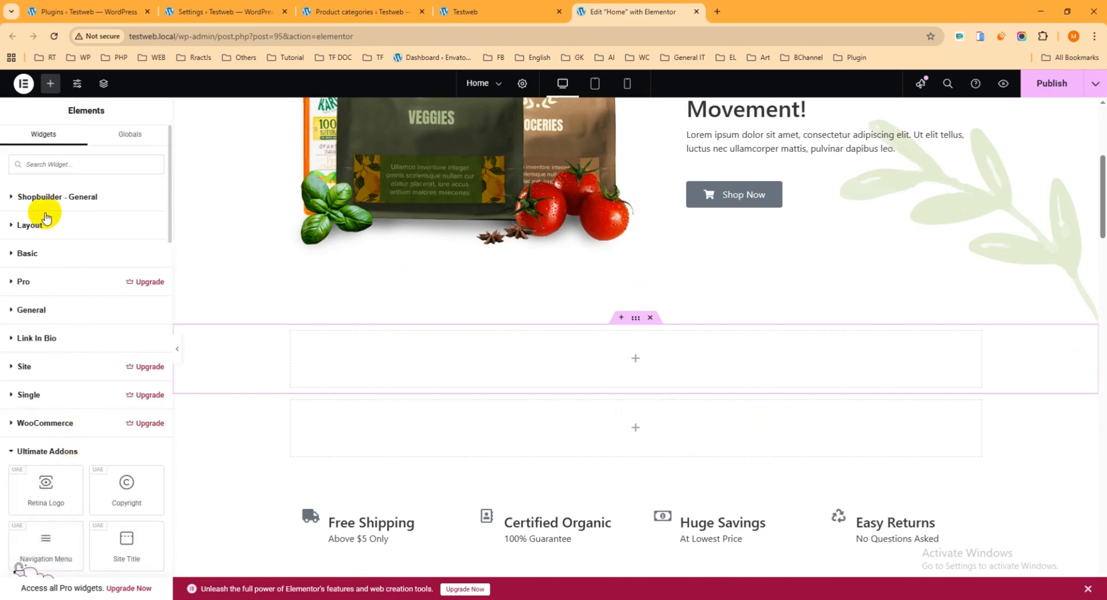
Place the Shopbuilder Products - Grid Layouts widget in the new container and look over its predefined layouts
left_click(9, 198)
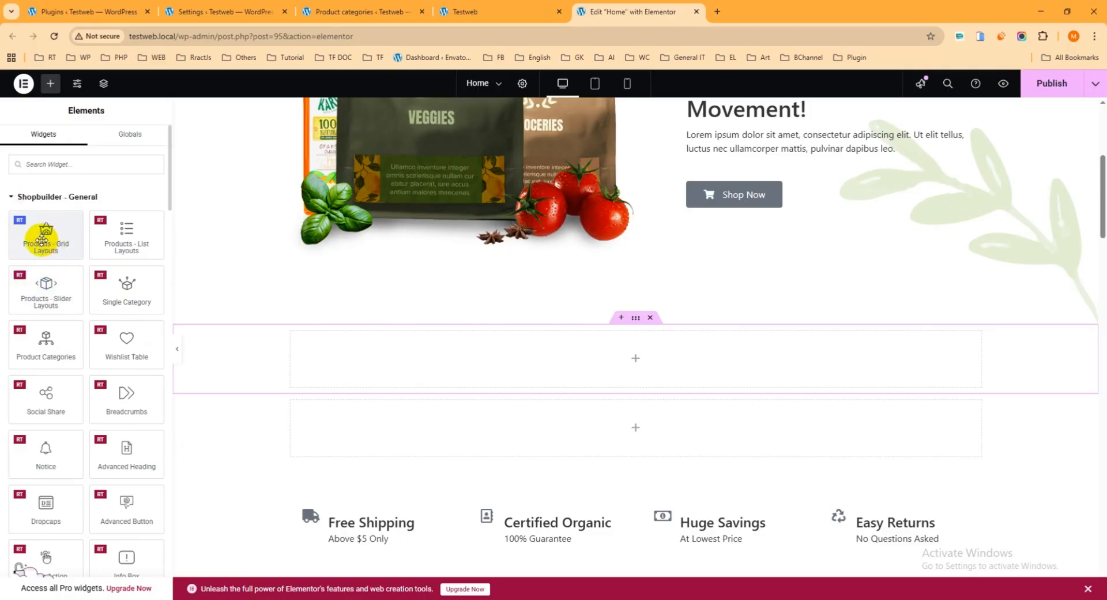
left_click_drag(42, 240, 600, 354)
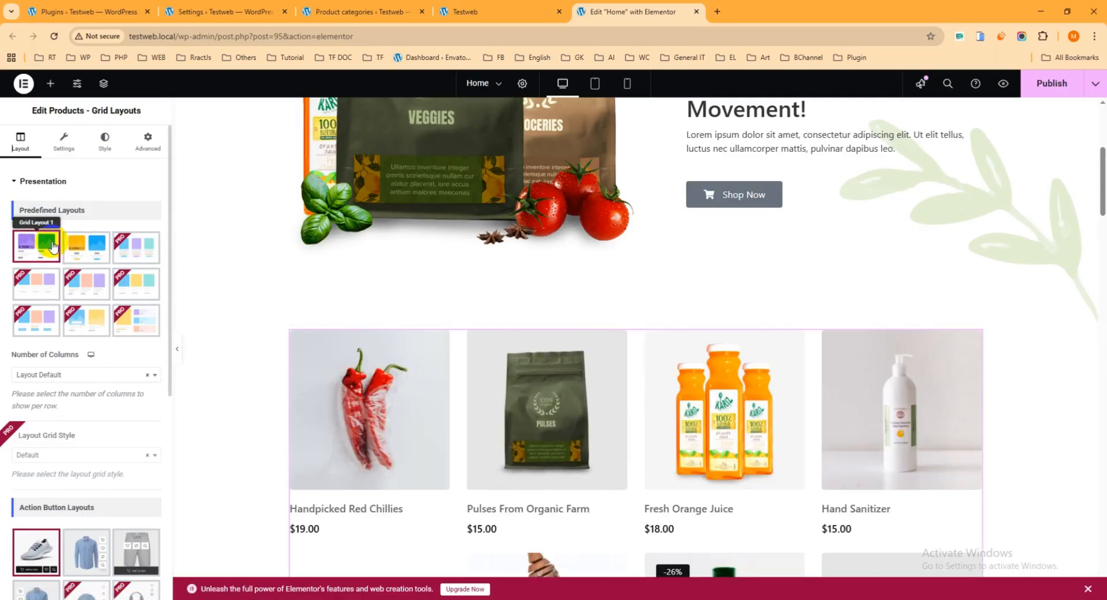
scroll(52, 245, "down", 1)
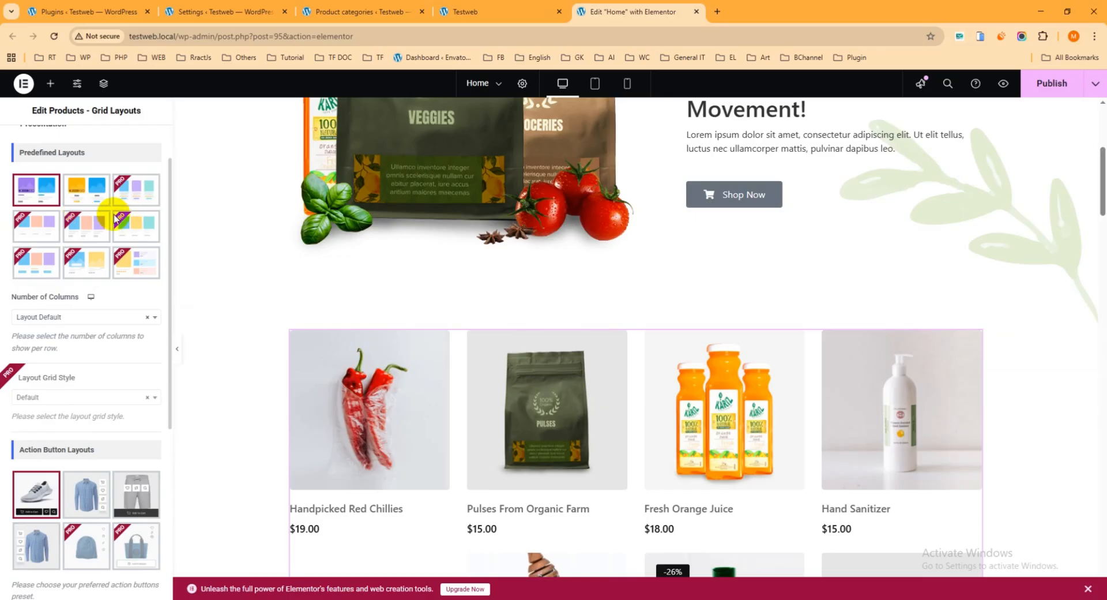
scroll(118, 229, "up", 1)
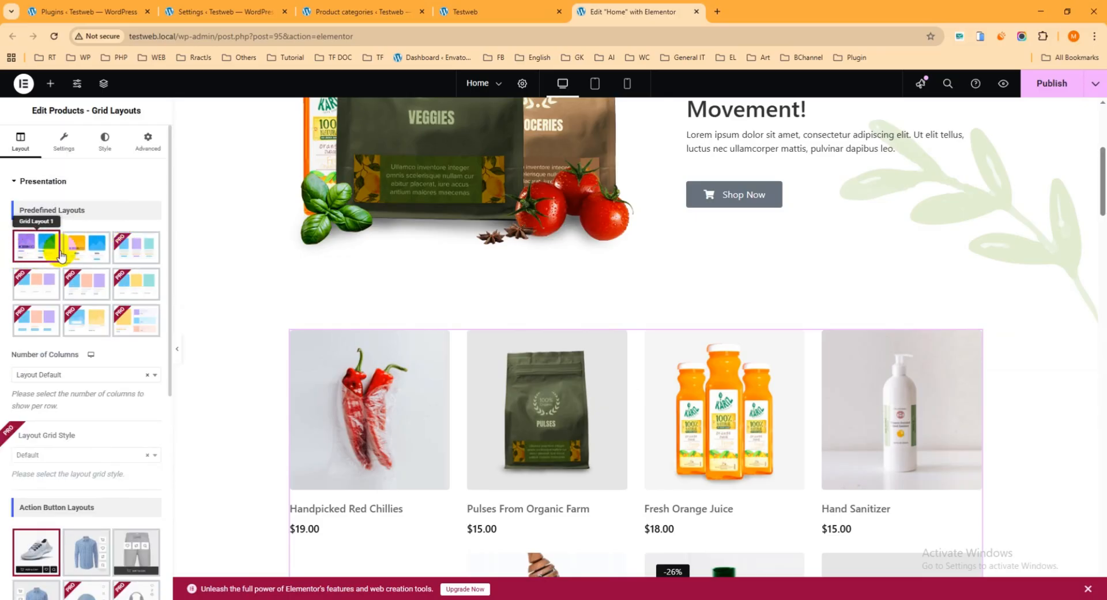
Try the second predefined layout on the product grid and return to Grid Layout 1
left_click(81, 256)
left_click(33, 253)
left_click(75, 256)
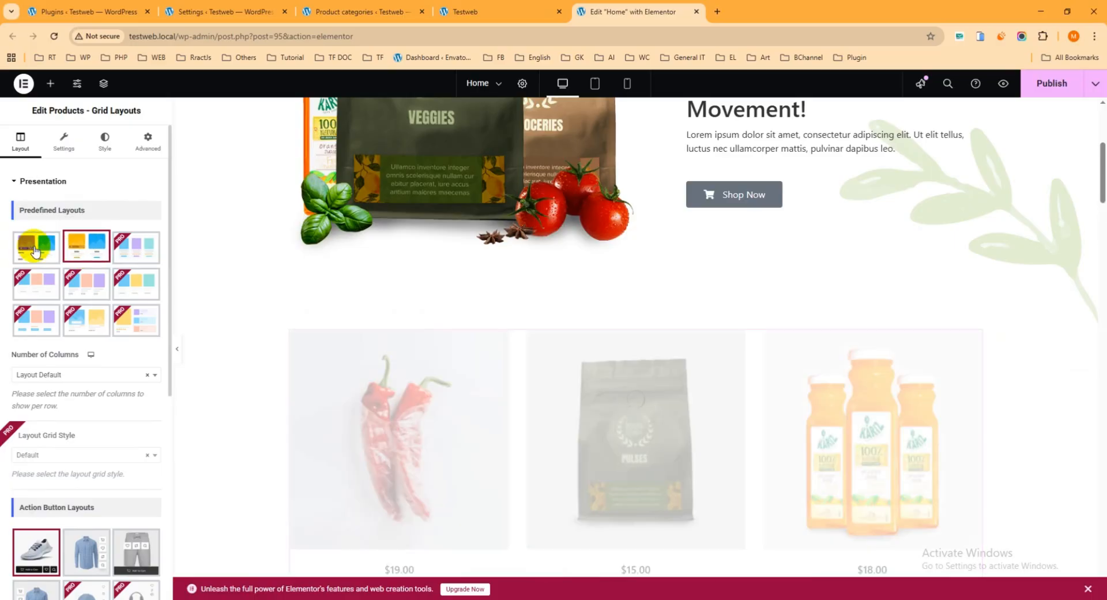
left_click(34, 252)
left_click(86, 249)
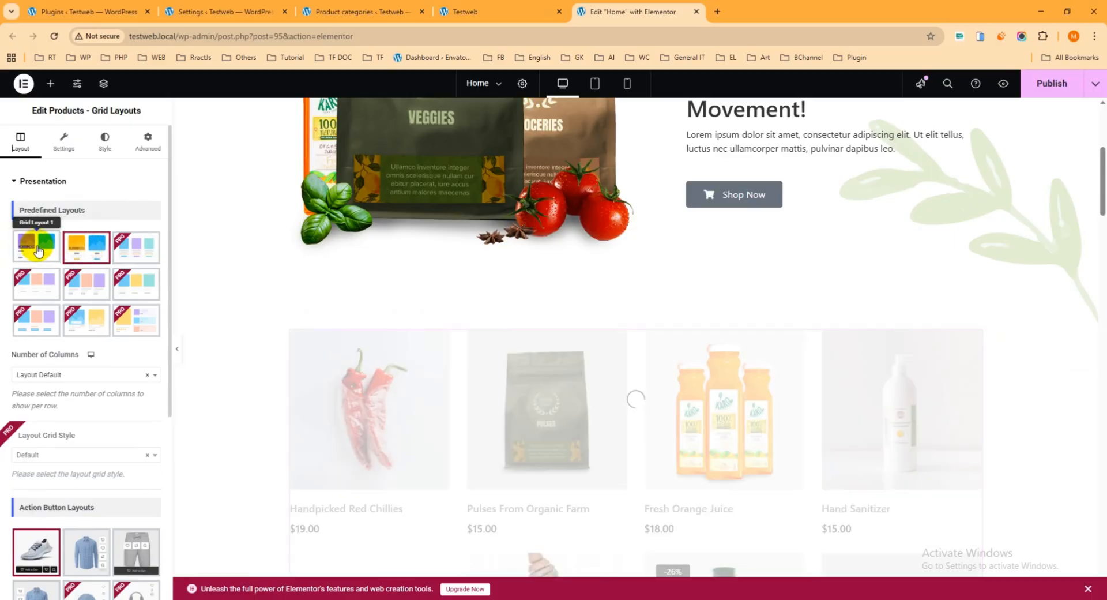
left_click(37, 250)
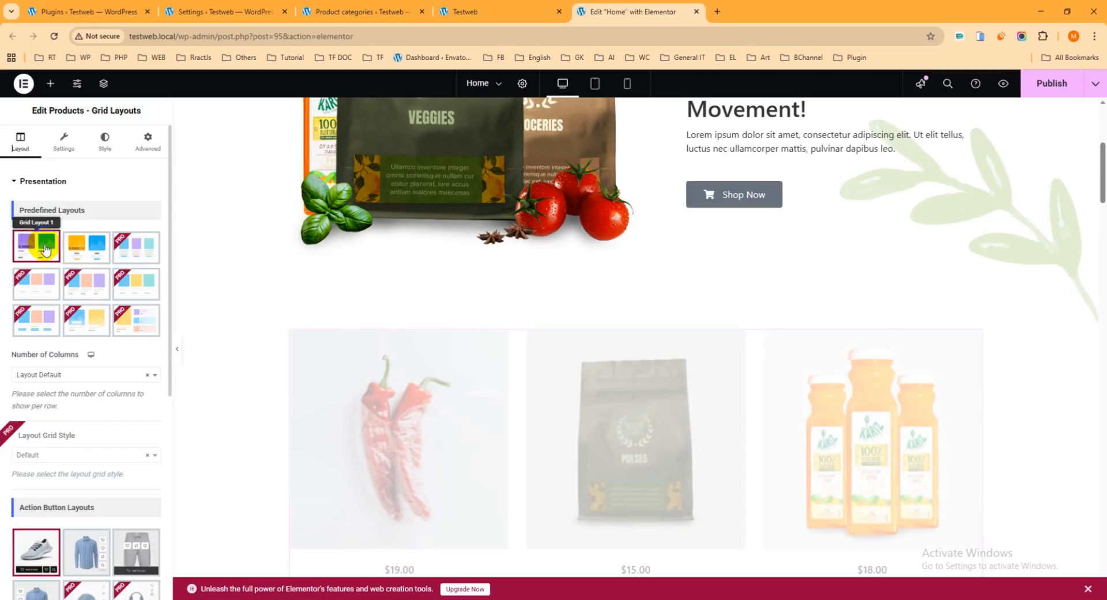
Review the product grid's action button layouts and the Query section's include, exclude, limit and taxonomy filter options
scroll(512, 302, "down", 2)
scroll(113, 259, "down", 1)
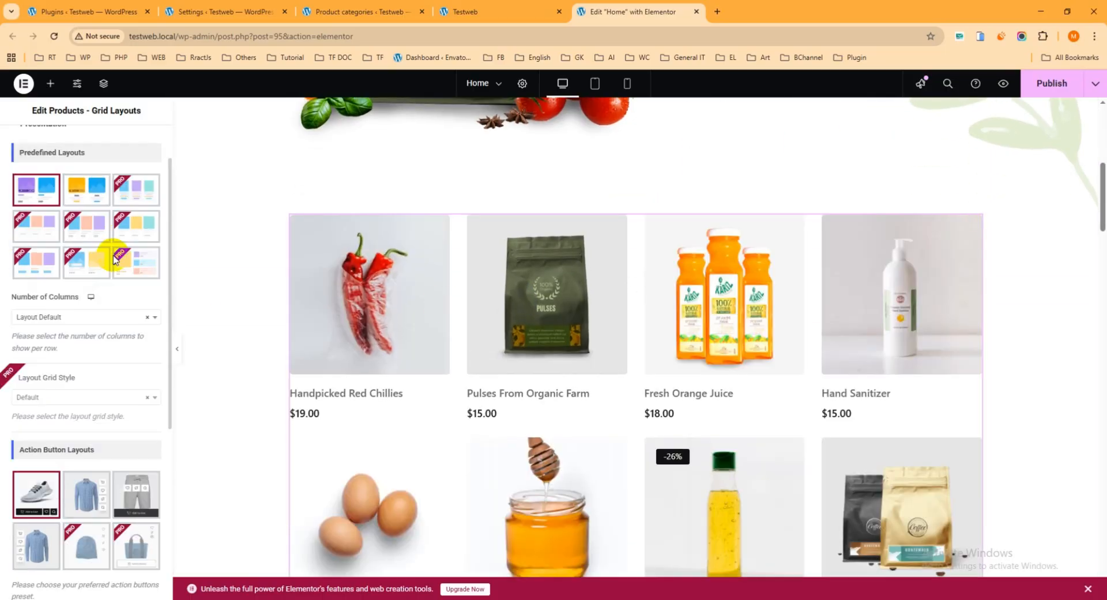
scroll(114, 260, "down", 5)
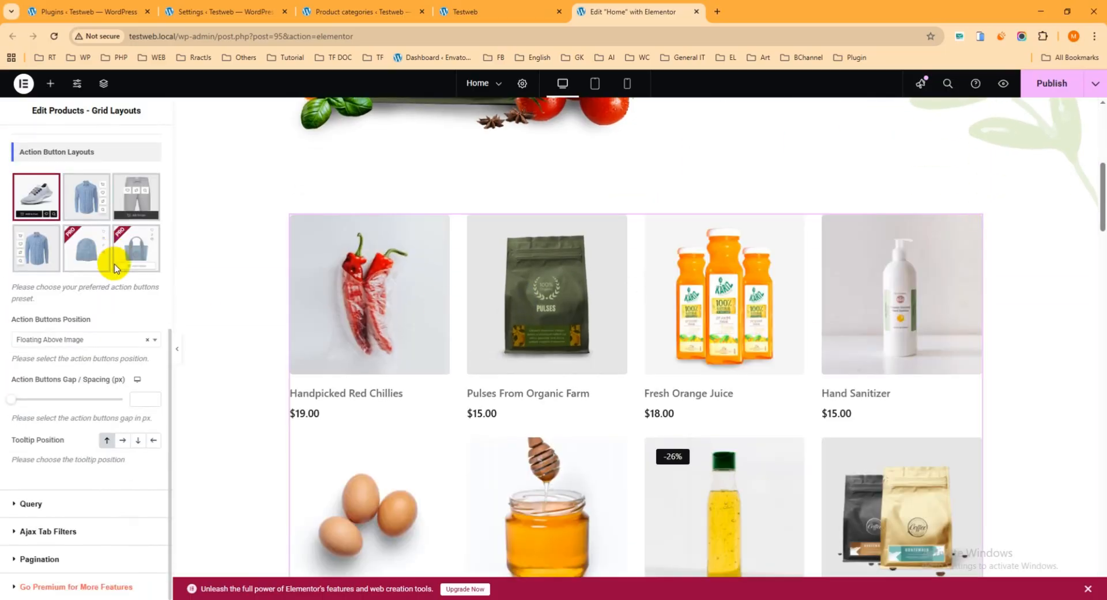
left_click(26, 504)
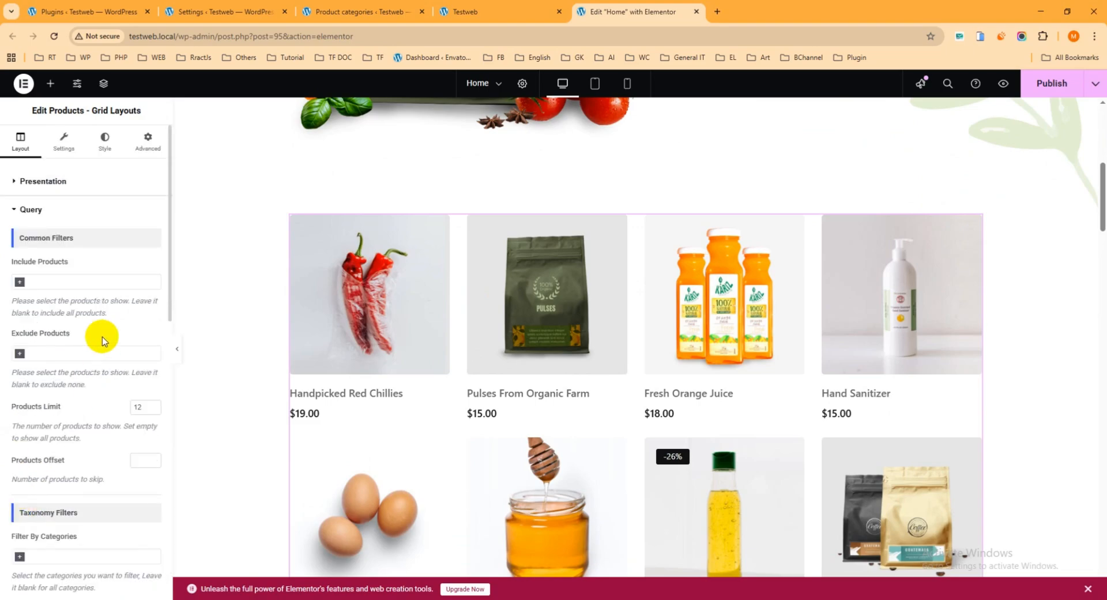
scroll(46, 312, "down", 1)
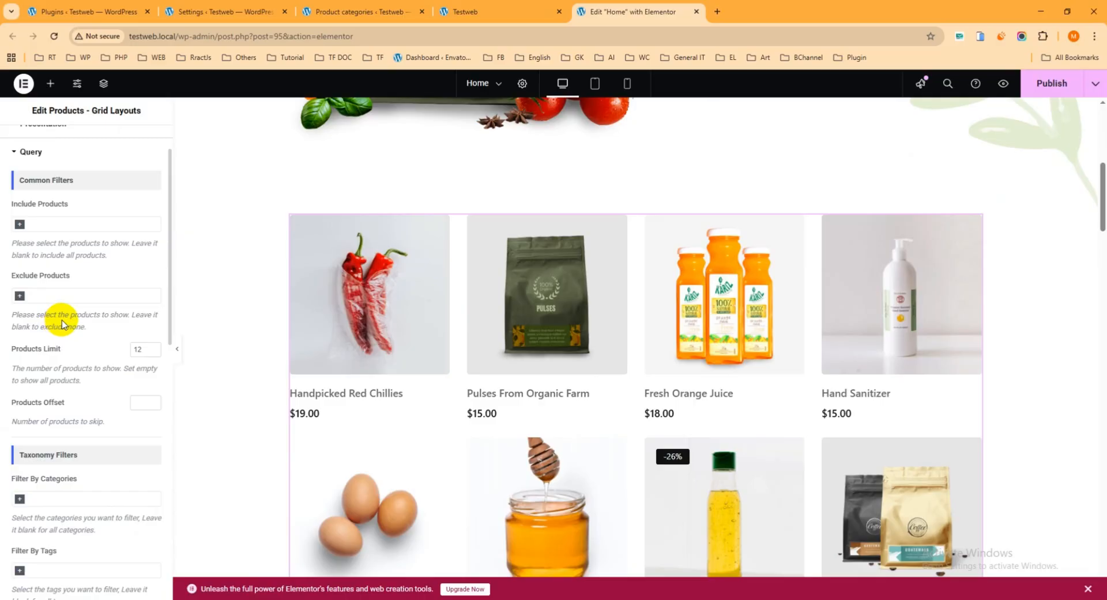
scroll(63, 324, "down", 1)
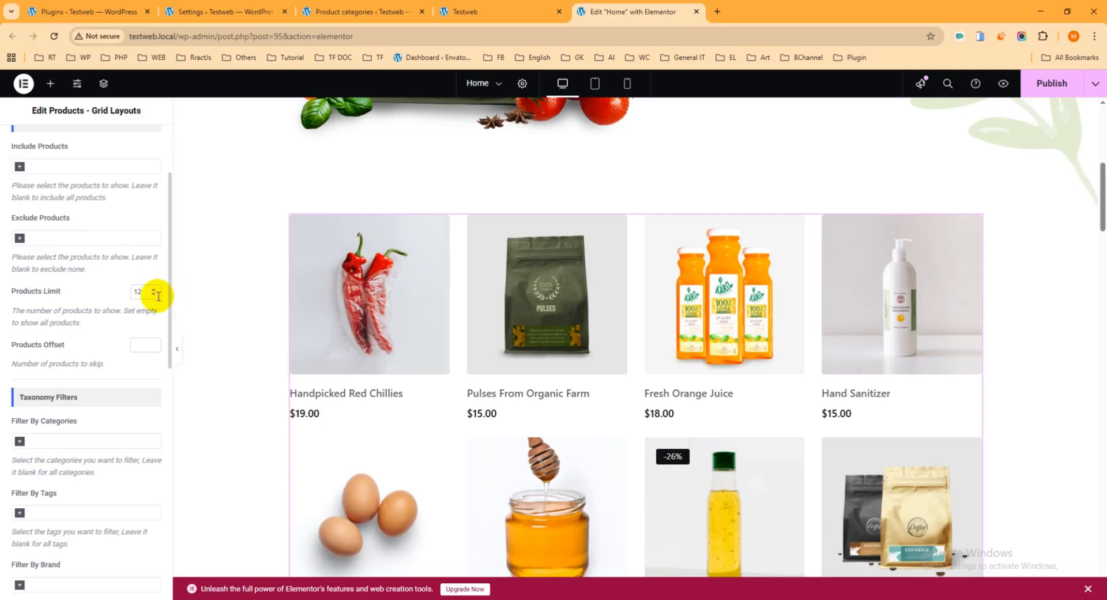
Filter the product grid's query by the Butter category
scroll(132, 308, "down", 1)
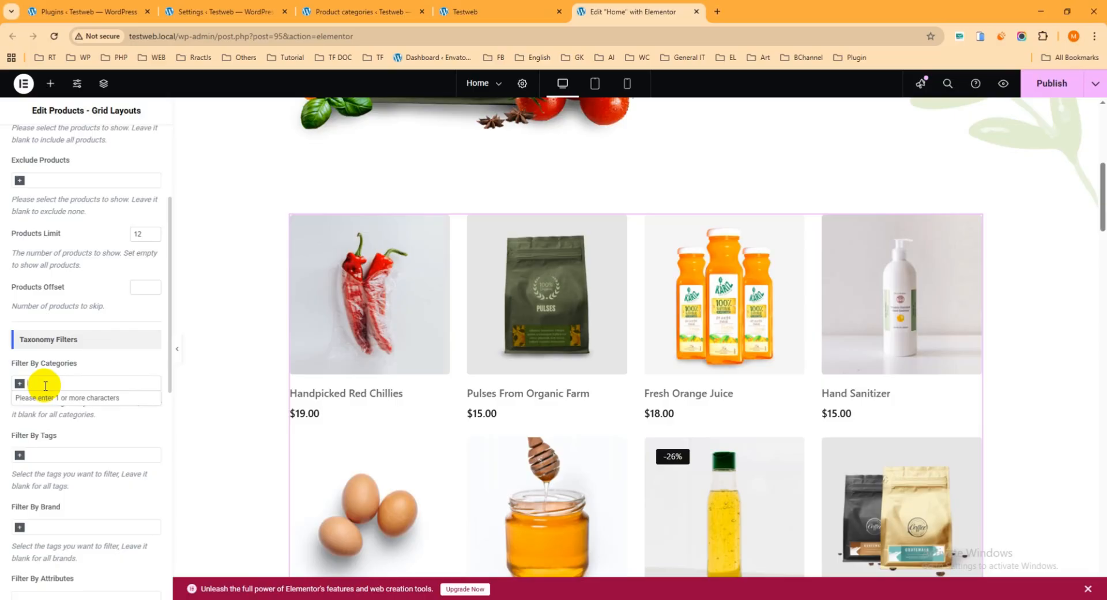
type("utt")
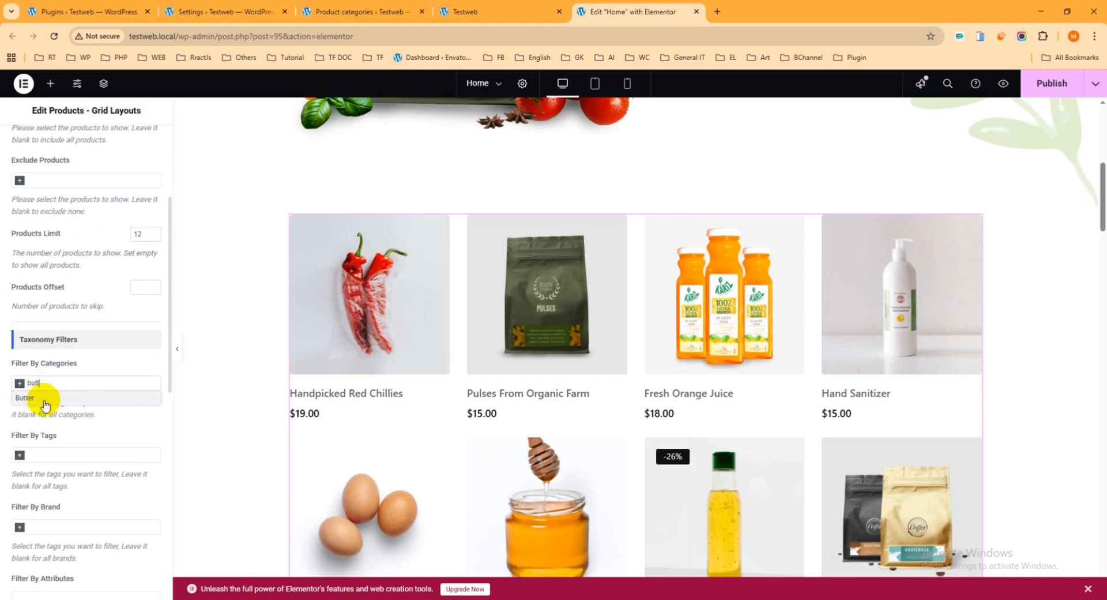
left_click(42, 397)
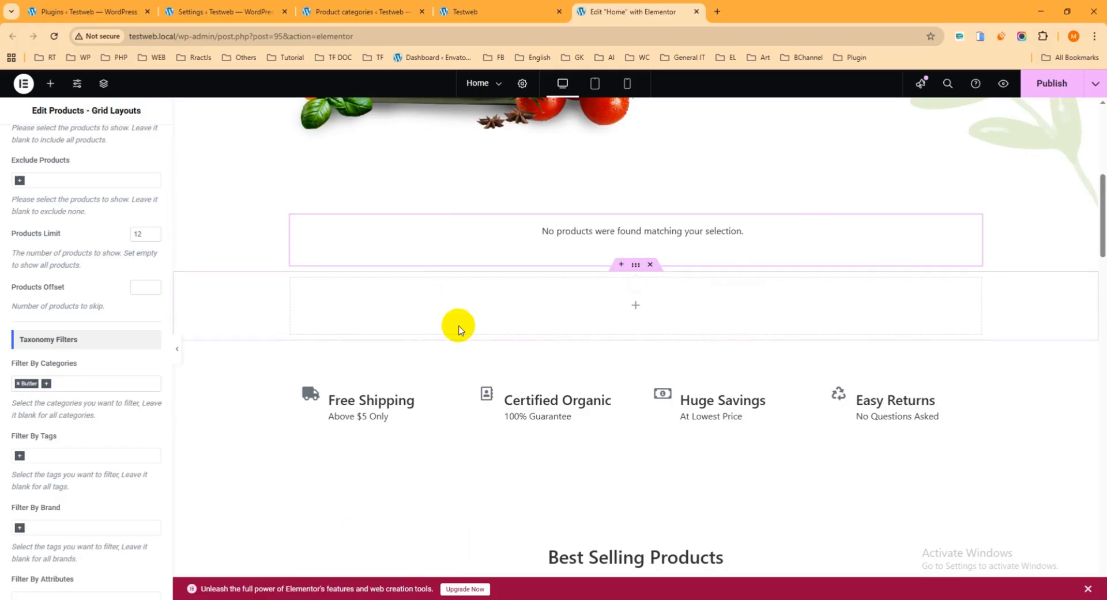
Add the Groceries category to the product grid's category filter and look over the products in the preview
left_click(22, 385)
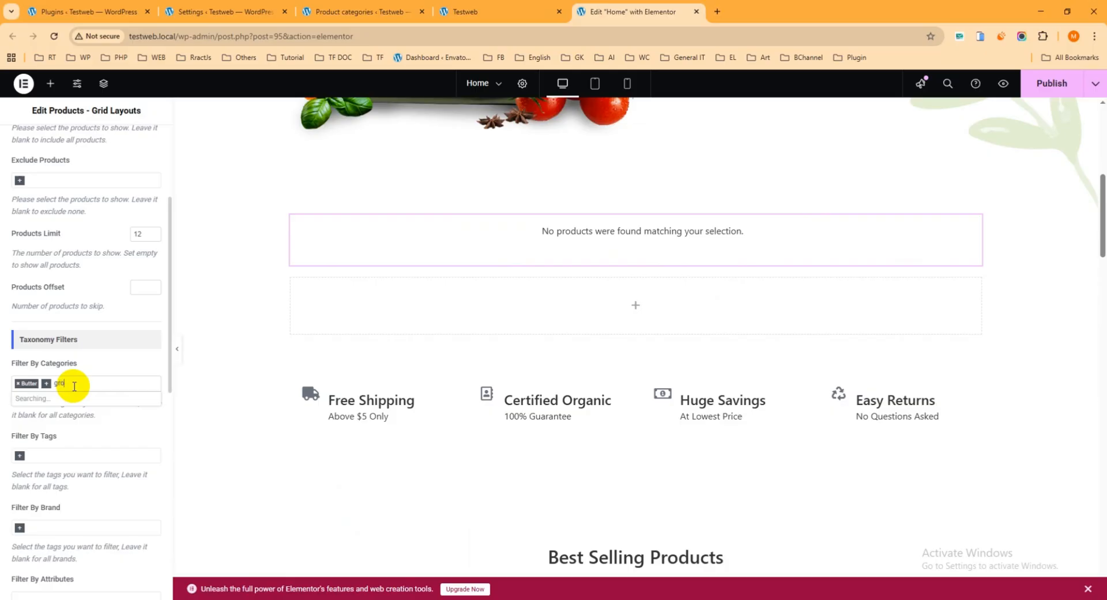
left_click(69, 396)
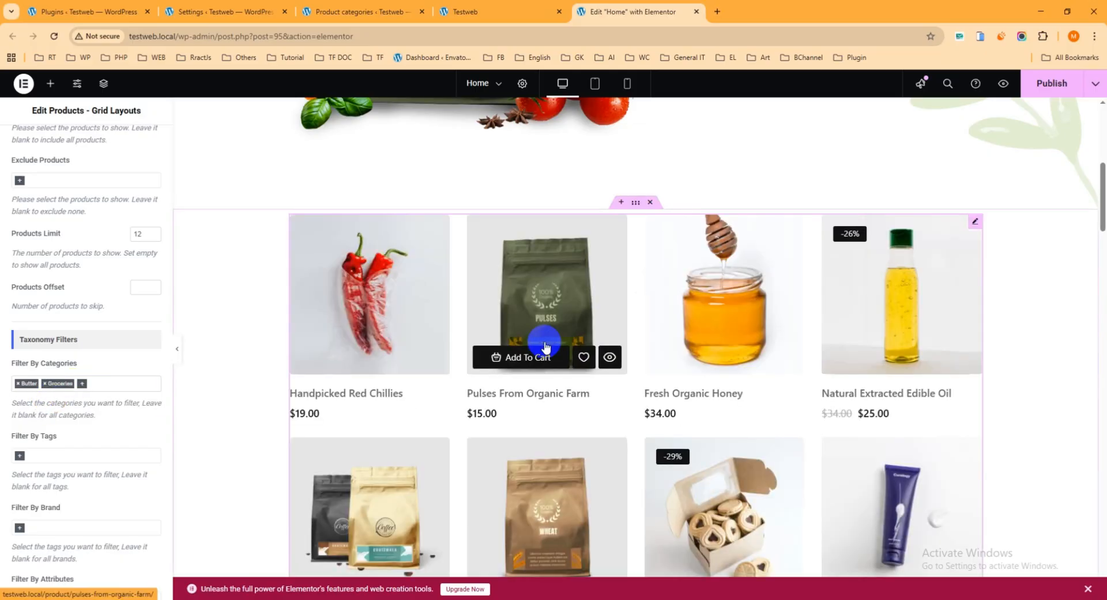
scroll(545, 346, "down", 4)
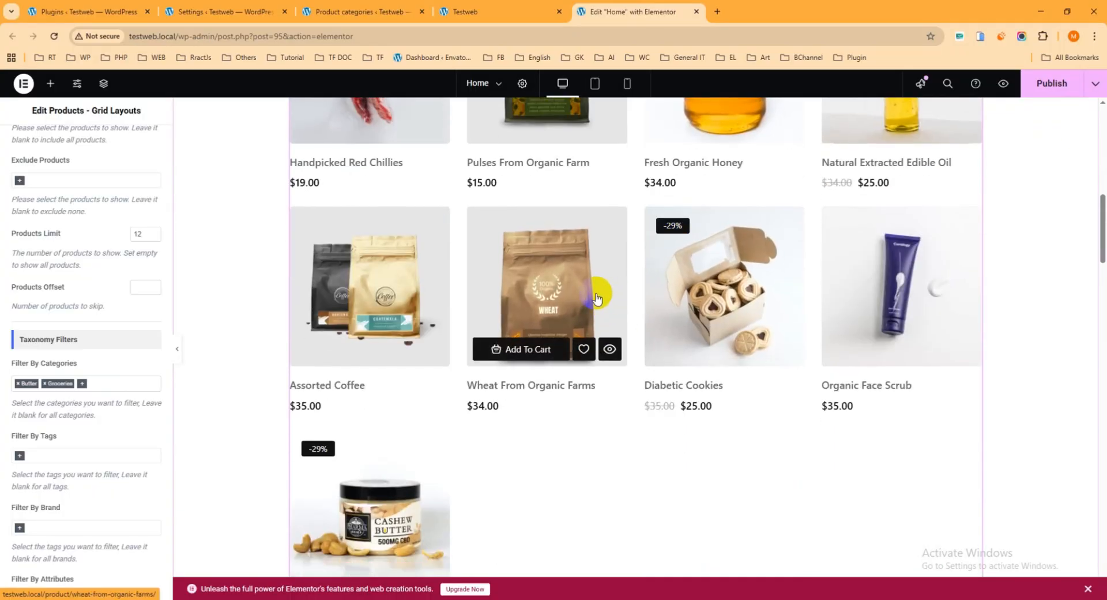
scroll(597, 297, "up", 5)
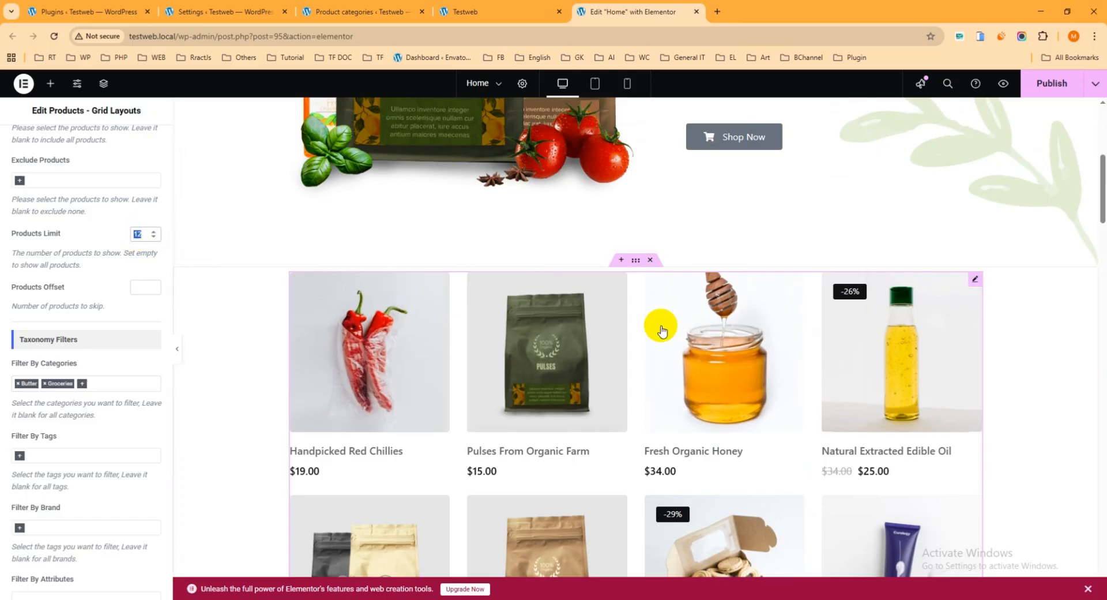
Set the product grid's products limit to 8 and publish the Home page
type("8")
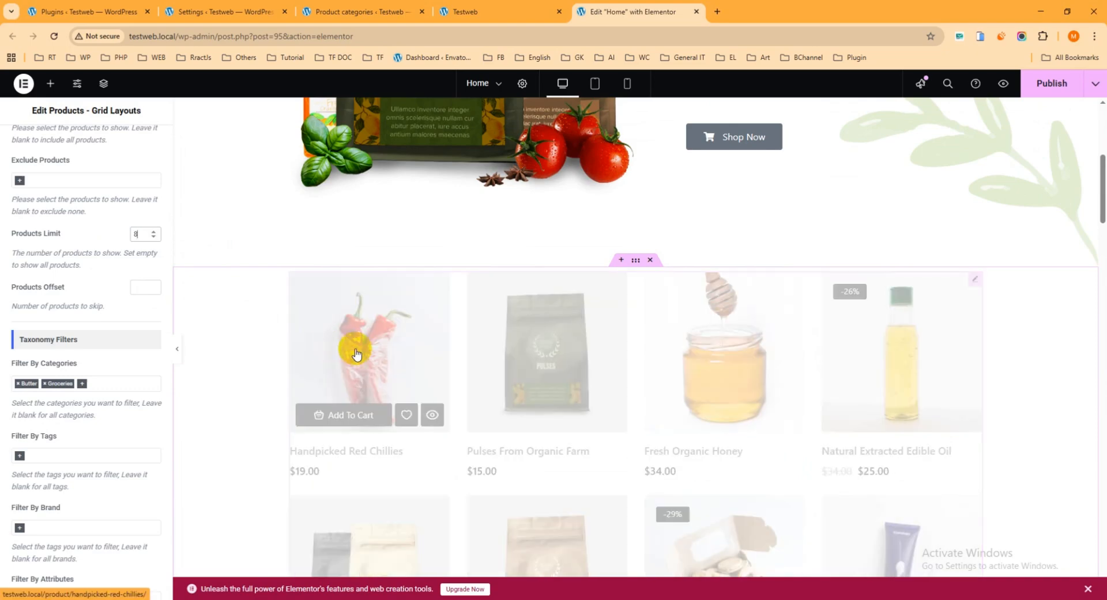
scroll(670, 330, "down", 3)
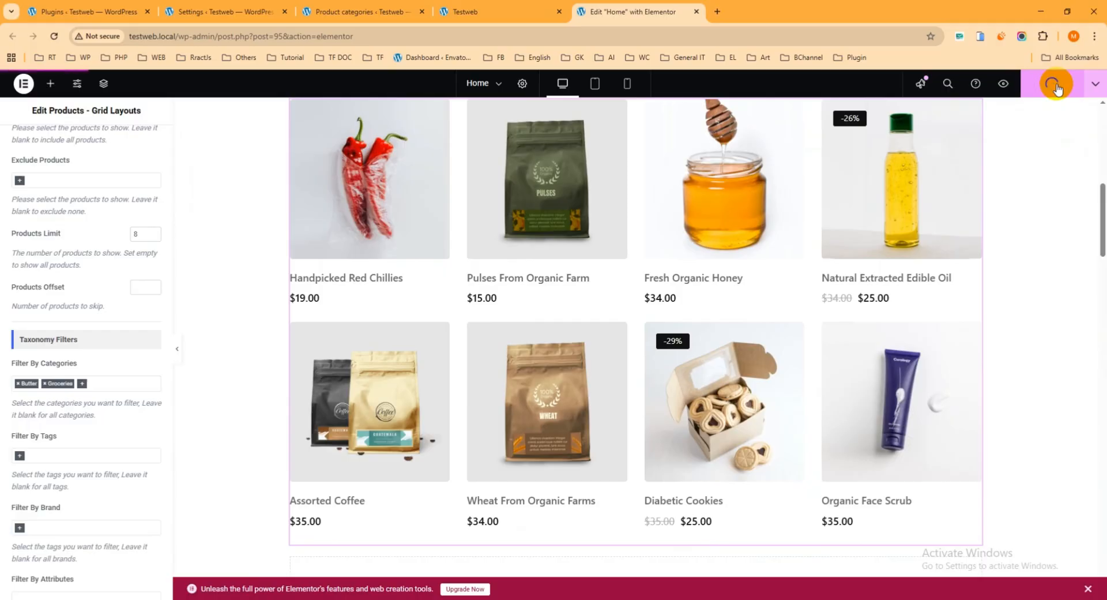
Reload the live home page and check the product grid below the hero section
left_click(499, 12)
left_click(52, 37)
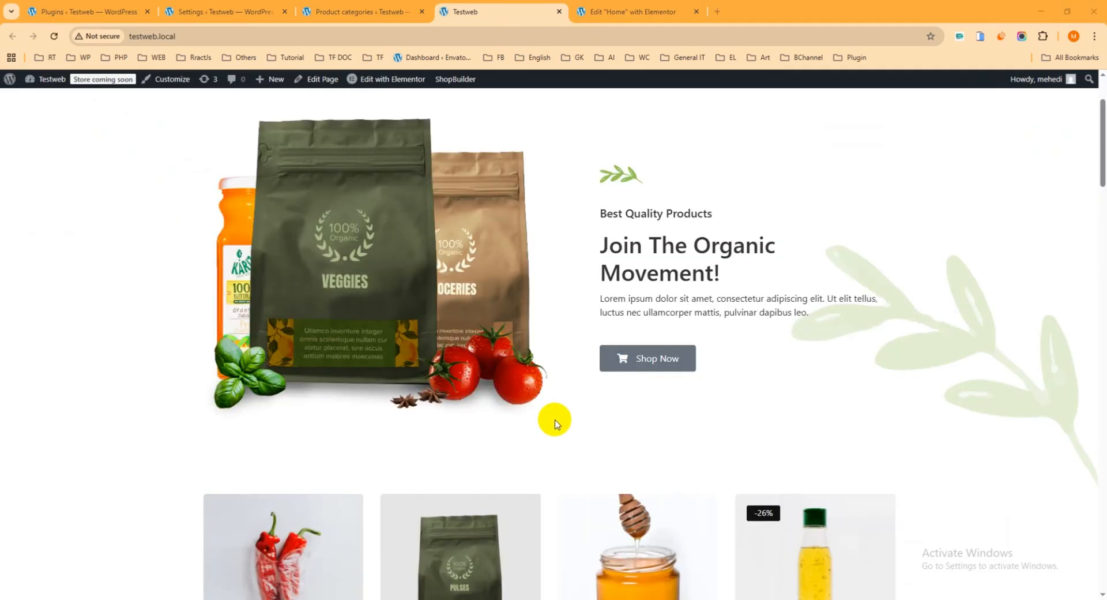
scroll(550, 404, "down", 4)
scroll(551, 383, "down", 3)
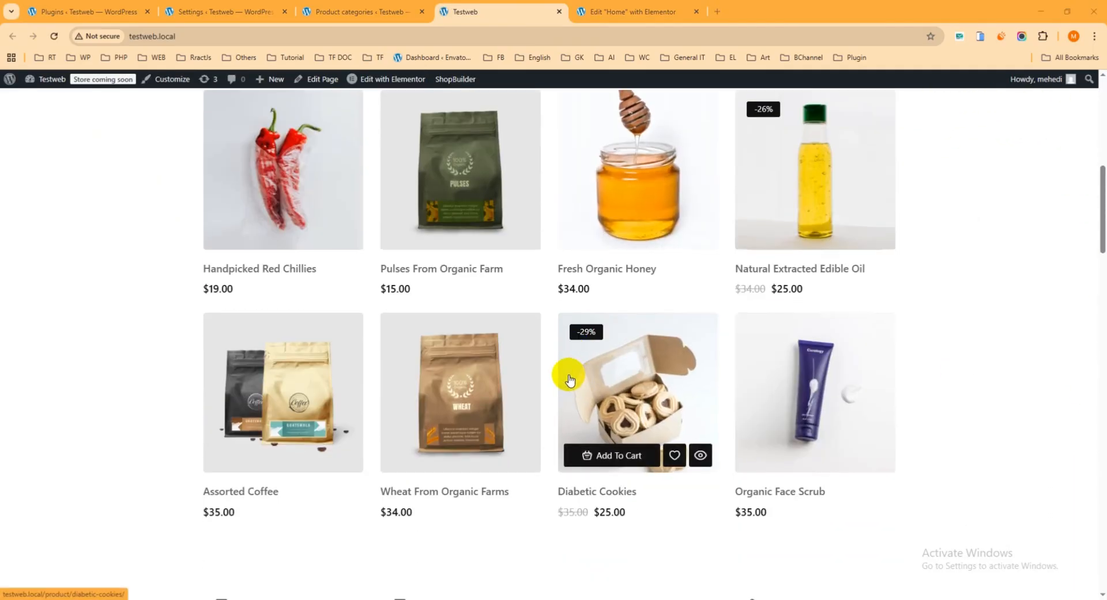
scroll(551, 288, "up", 1)
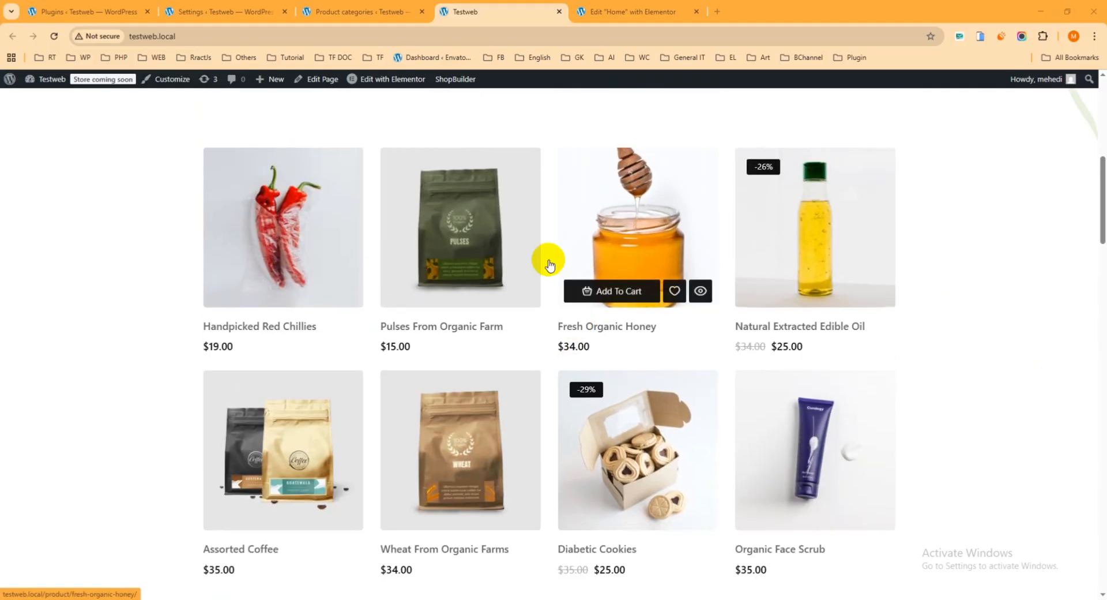
Return to the Elementor editor and remove Butter from the product grid's category filter
left_click(631, 12)
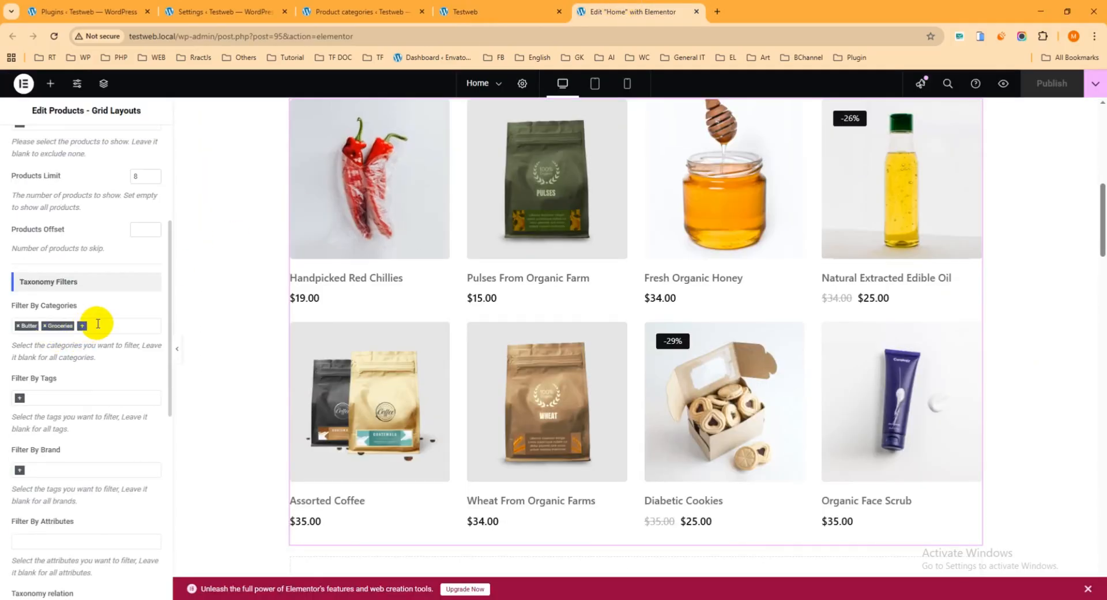
left_click(17, 326)
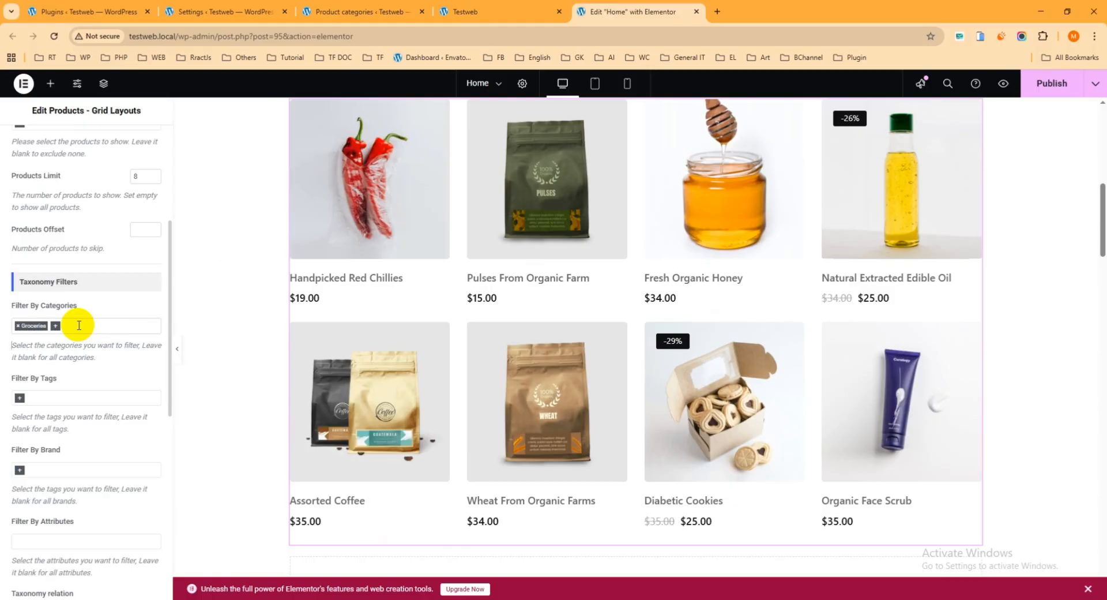
Review the product grid's remaining taxonomy filters, advanced filters and sorting options
scroll(81, 378, "down", 6)
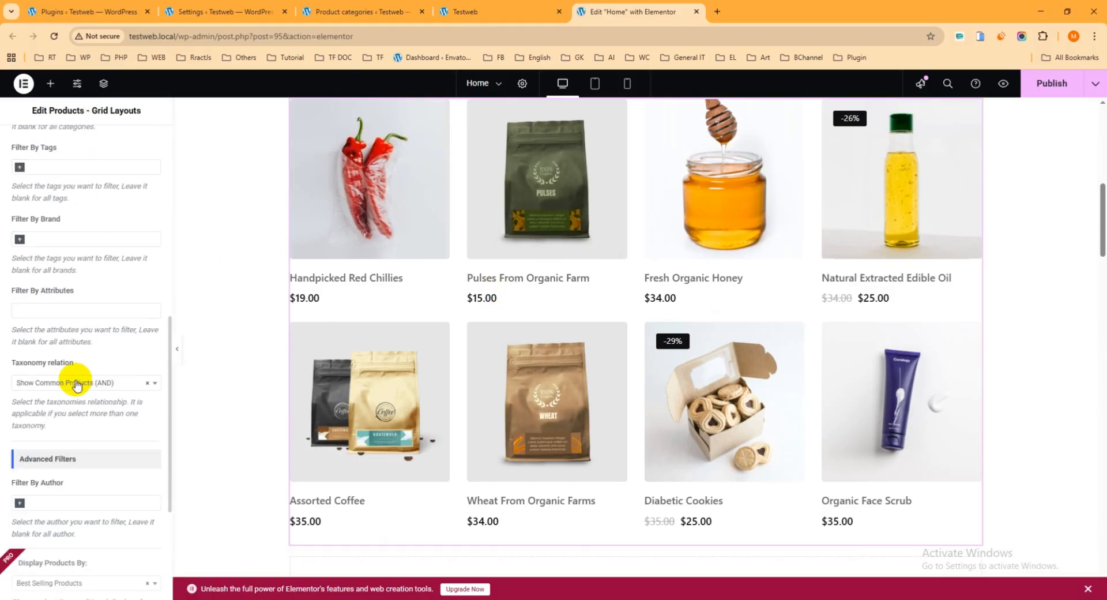
scroll(89, 381, "down", 3)
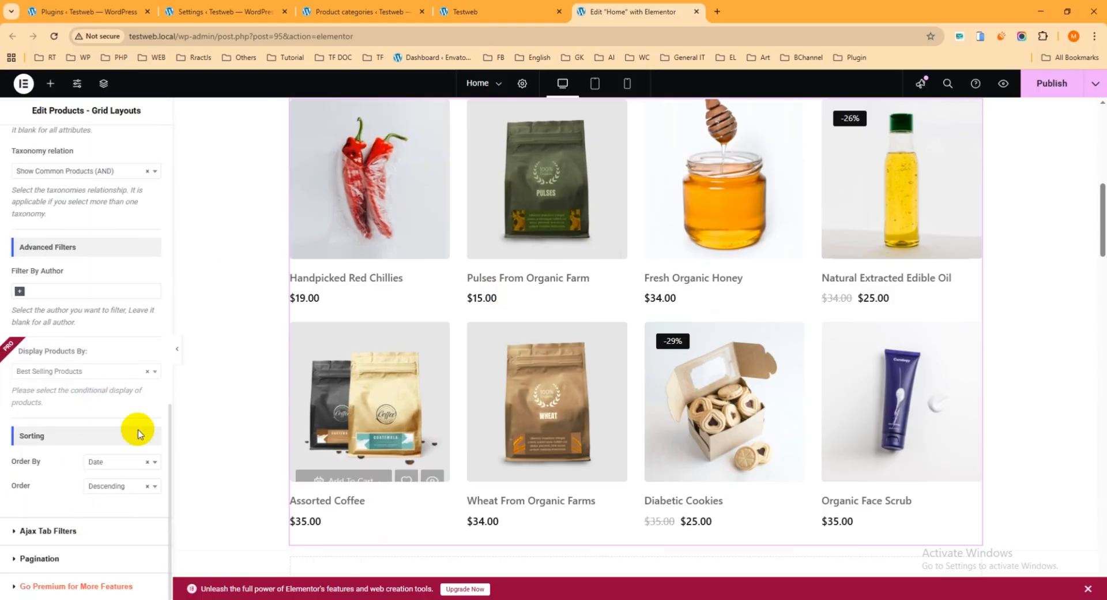
scroll(111, 340, "up", 9)
scroll(109, 337, "up", 5)
Review the product grid's content visibility, product image and action button settings, including the add-to-cart and wishlist options
left_click(64, 144)
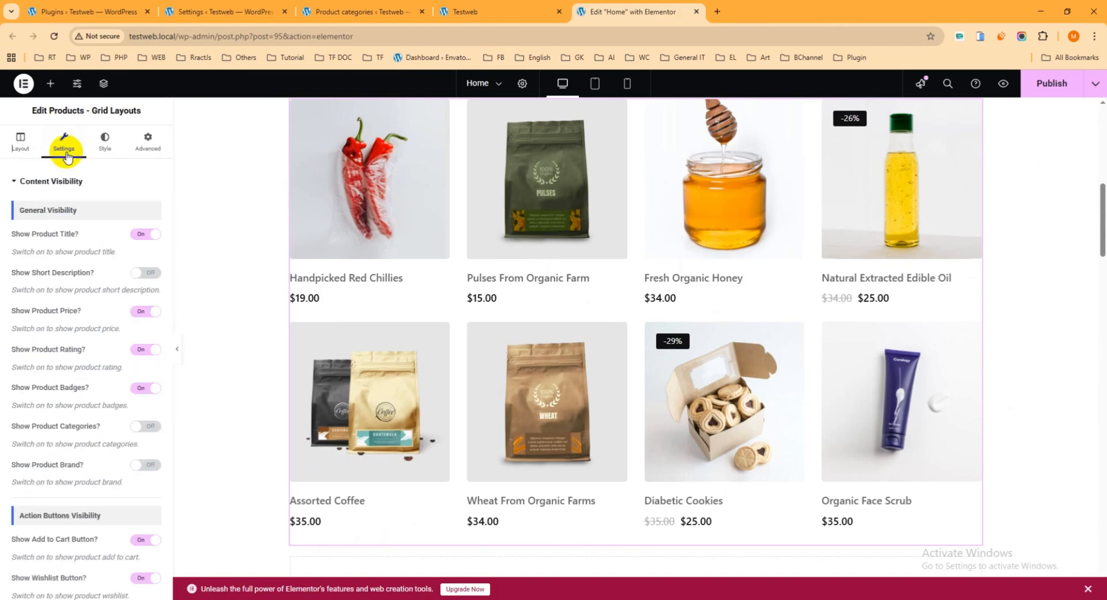
scroll(97, 247, "down", 5)
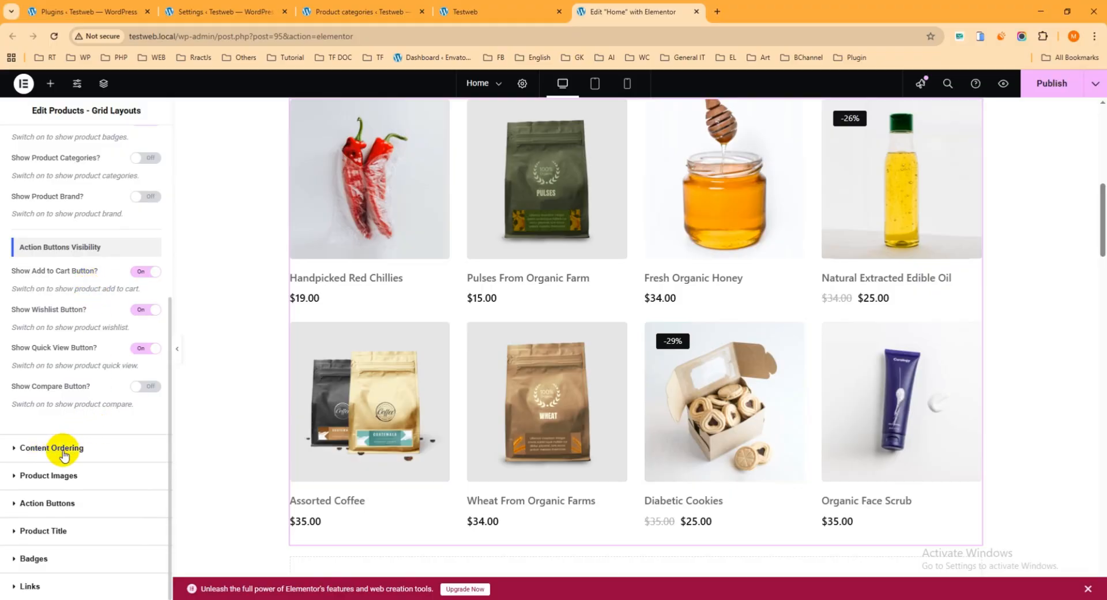
left_click(49, 474)
scroll(64, 369, "down", 4)
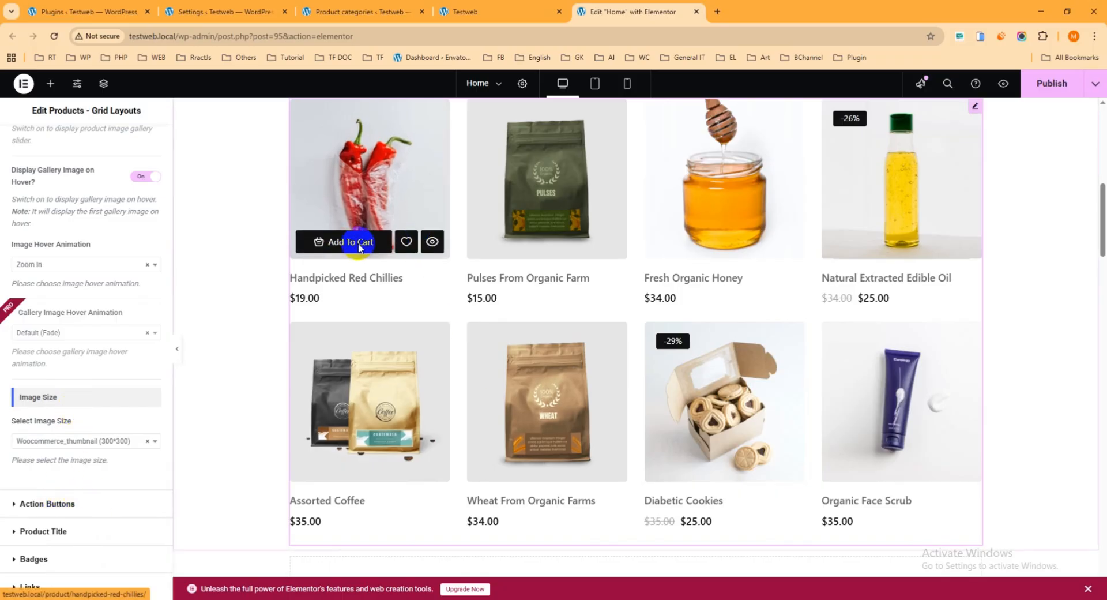
left_click(48, 504)
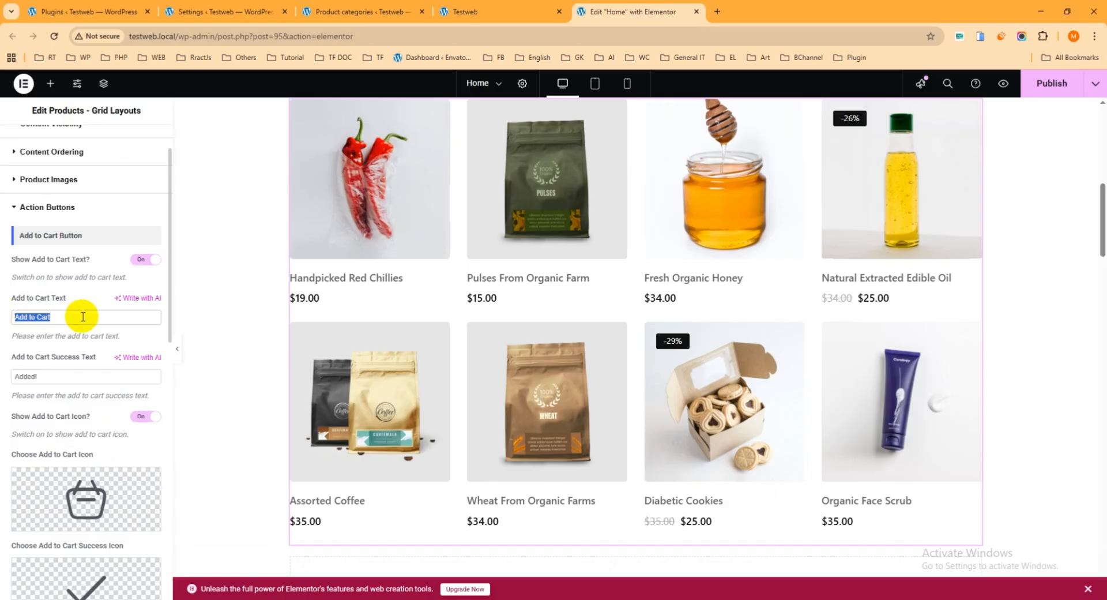
scroll(81, 313, "down", 5)
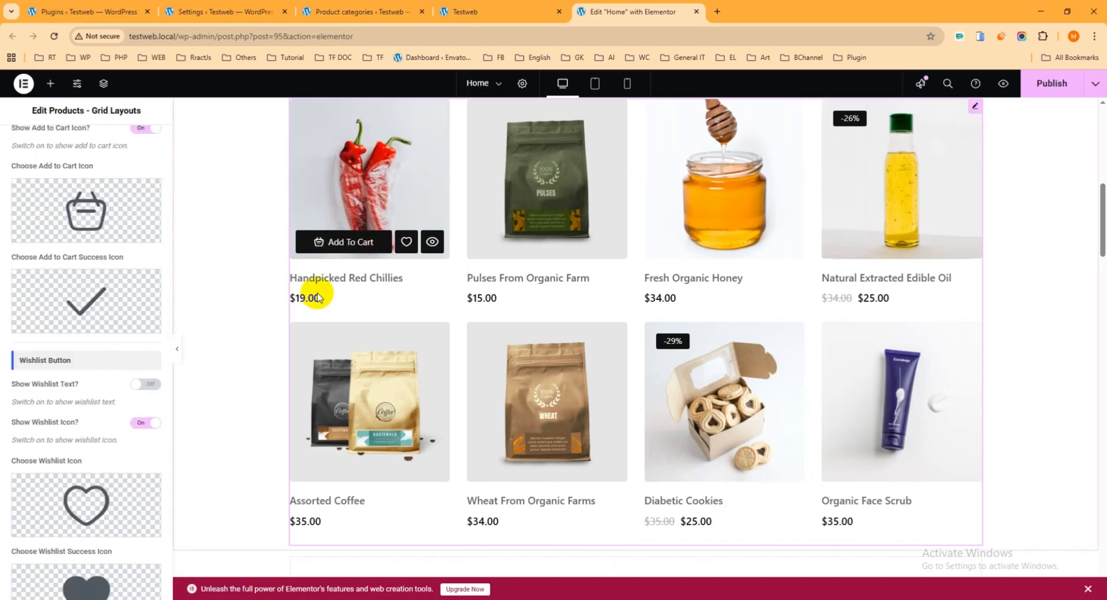